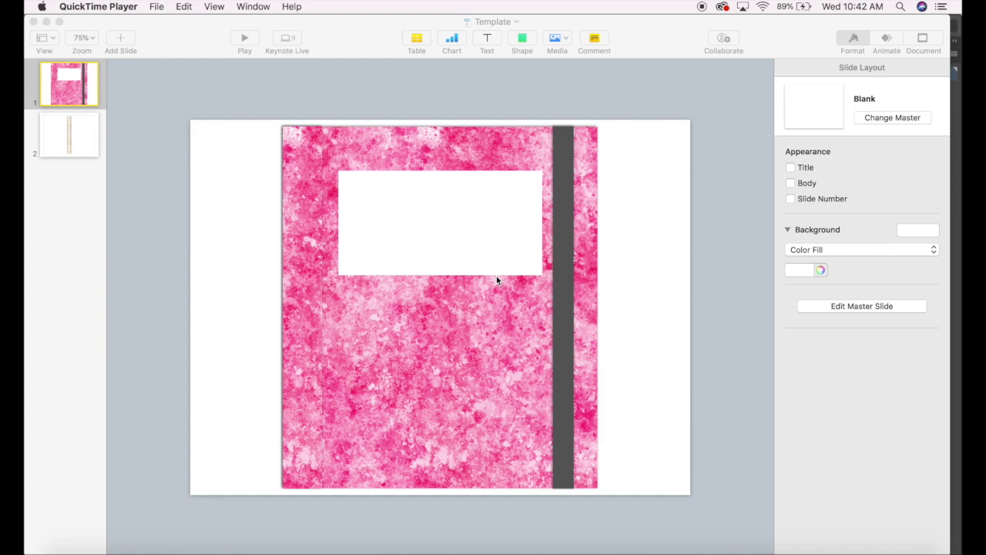
Step: Unlock all the notebook page and spiral binding objects on slide 2 and delete them
click(74, 142)
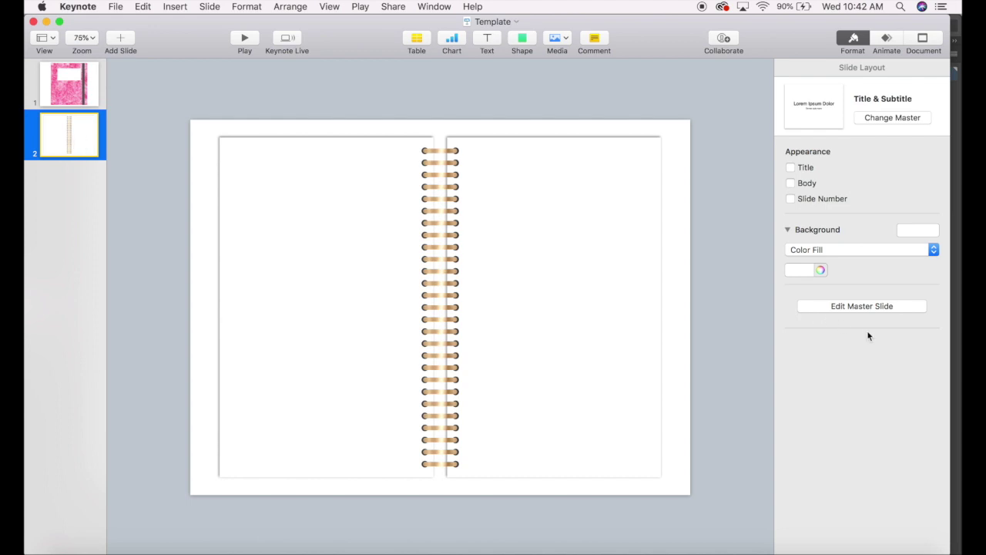
drag(193, 121, 678, 483)
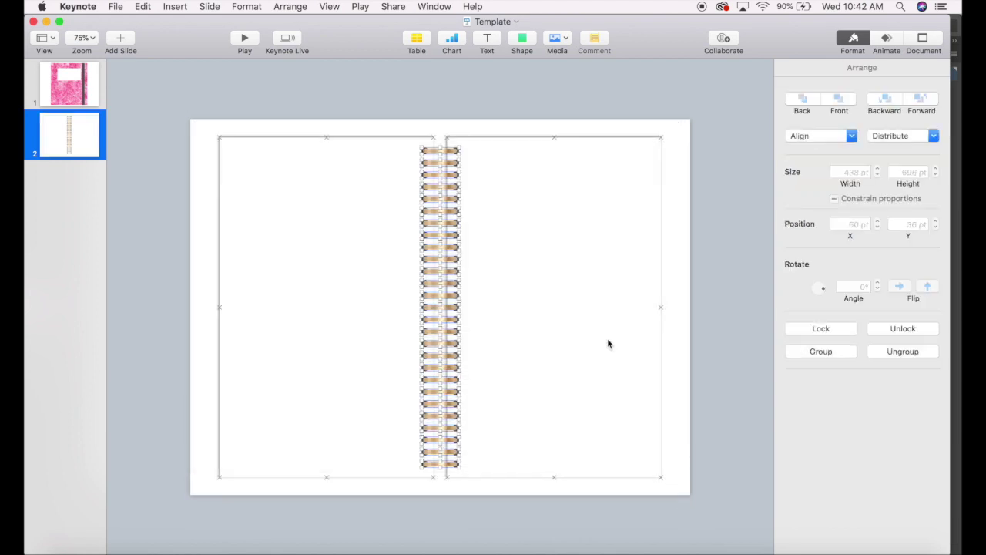
click(701, 336)
click(634, 339)
click(269, 147)
drag(200, 121, 694, 495)
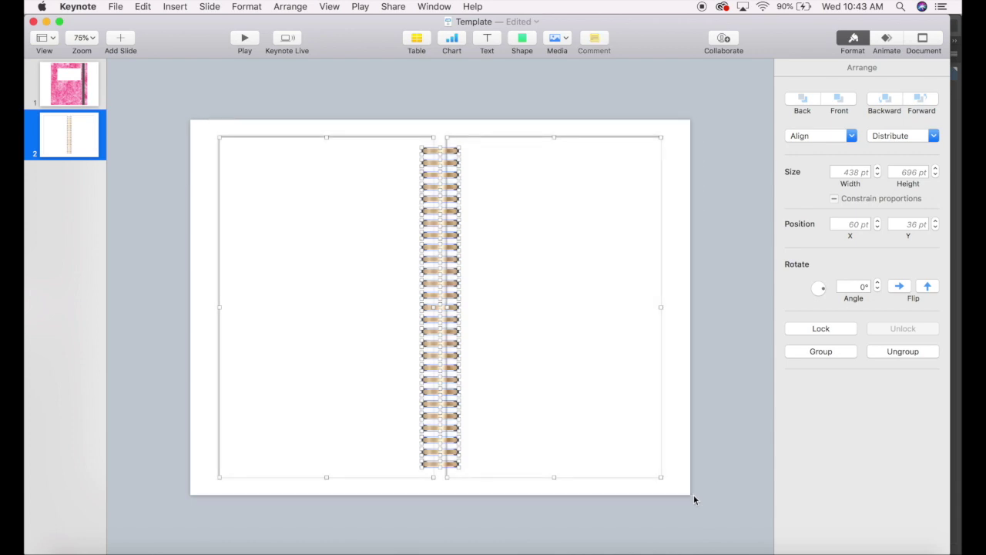
key(Delete)
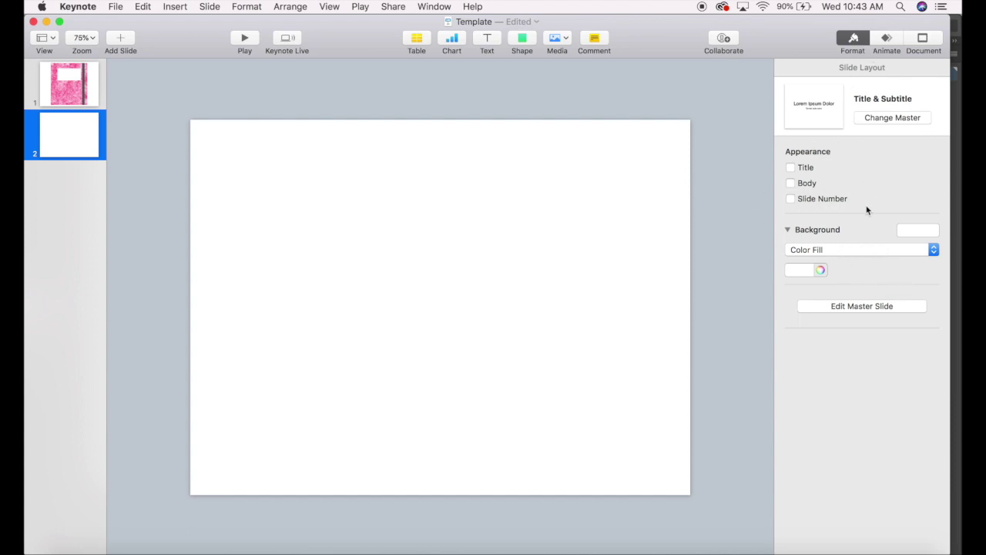
Step: Set slide 2's background to an image fill using Untitled_Artwork.png from Downloads, with Scale to Fill
click(854, 249)
click(826, 282)
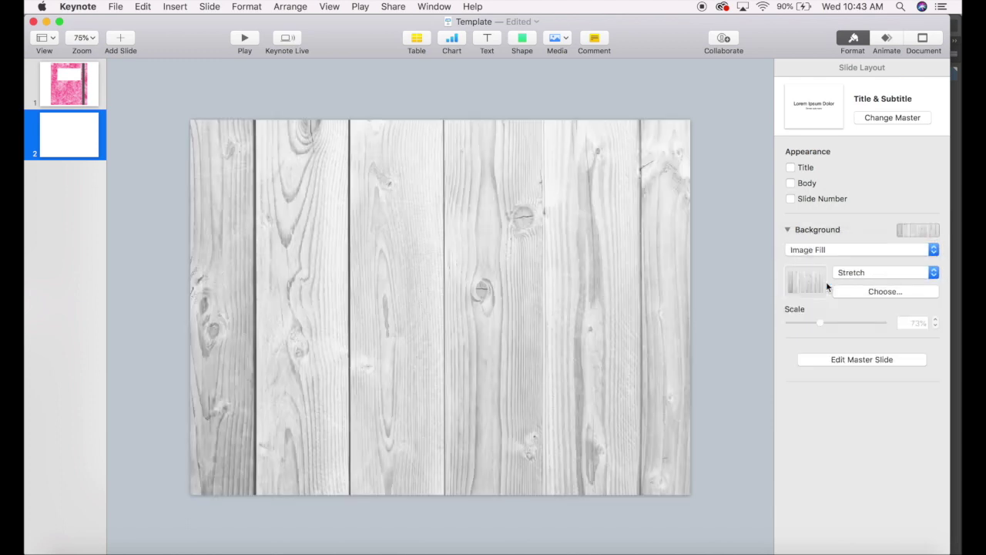
click(845, 294)
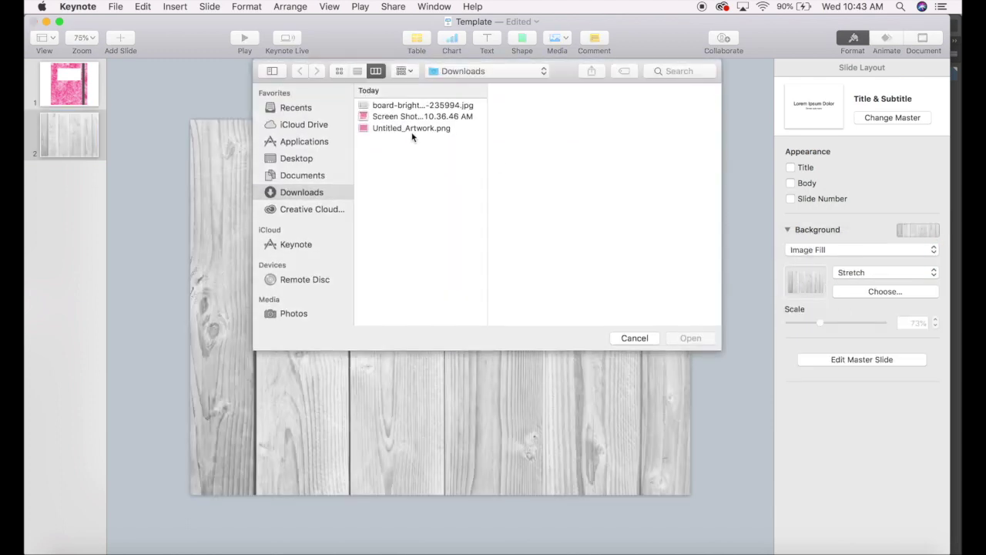
click(409, 129)
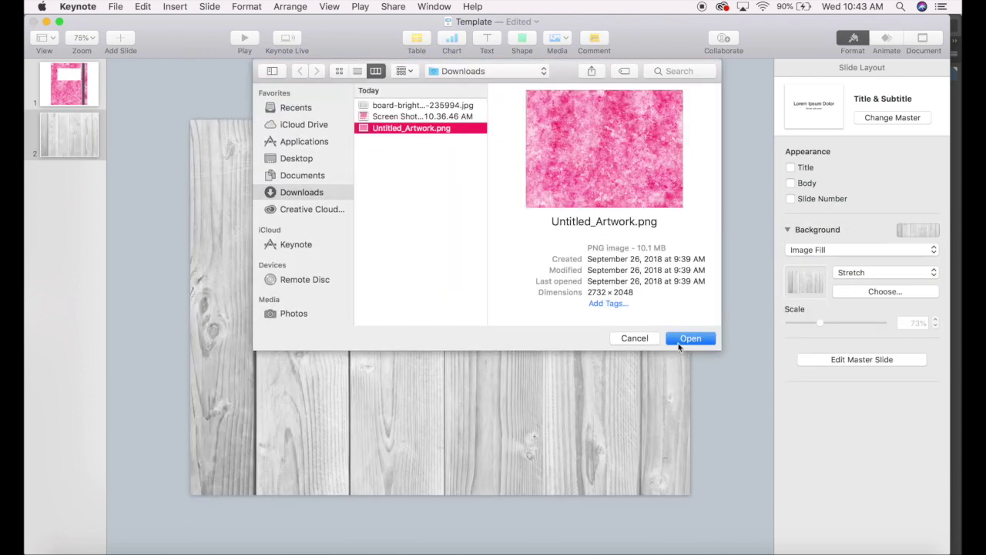
click(688, 339)
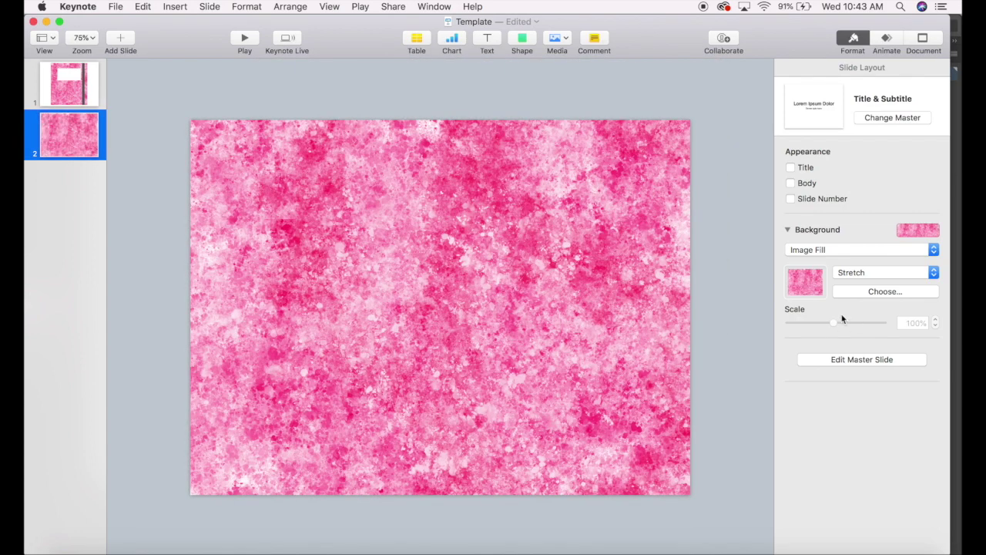
click(870, 272)
click(857, 296)
Step: Add a square shape and stretch it over most of the slide, about 919 by 710 pt at X 25, Y 39
click(522, 40)
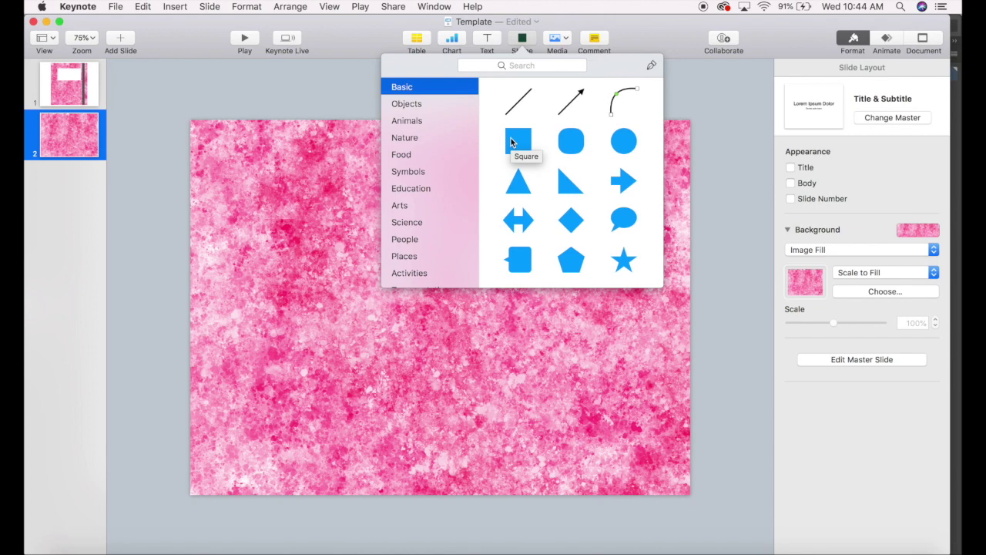
click(511, 142)
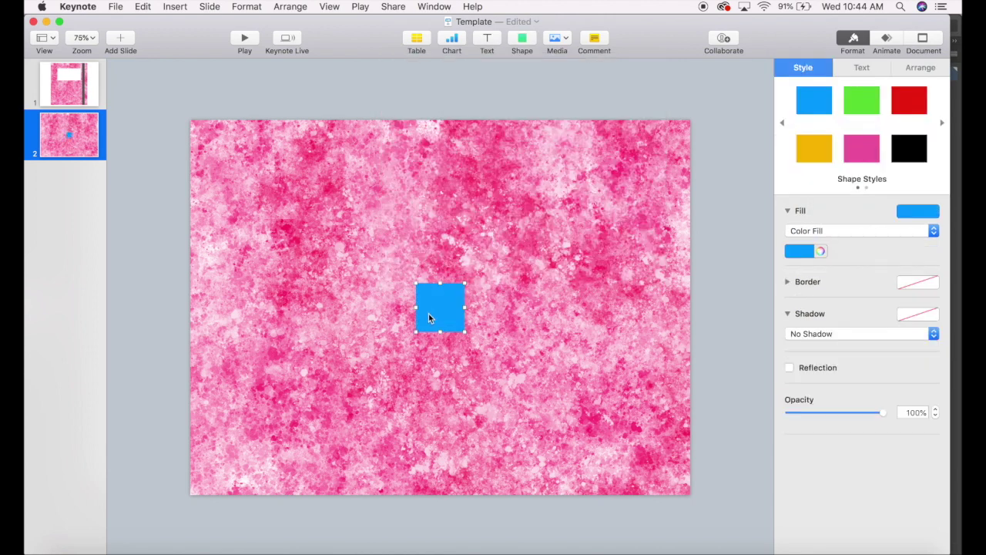
drag(449, 306, 651, 485)
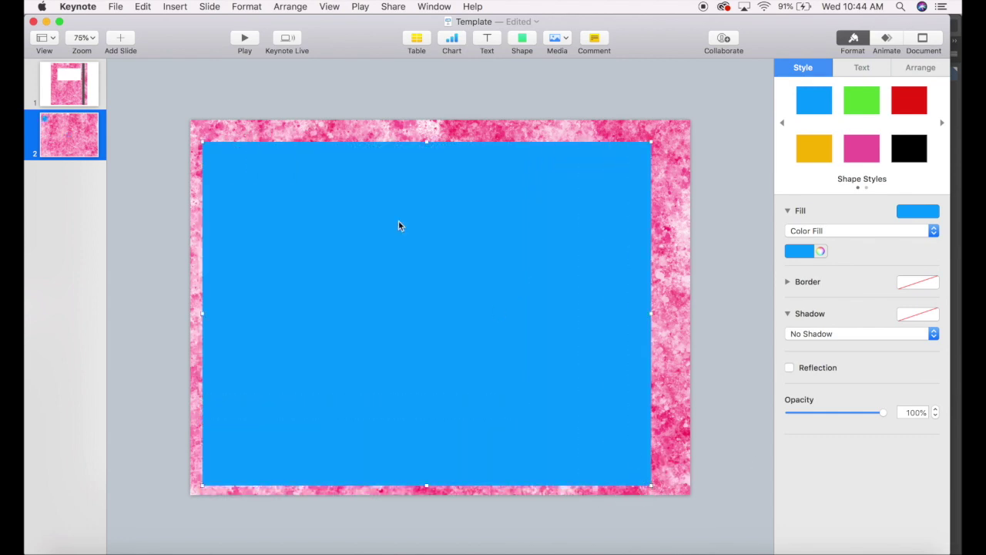
drag(426, 141, 426, 152)
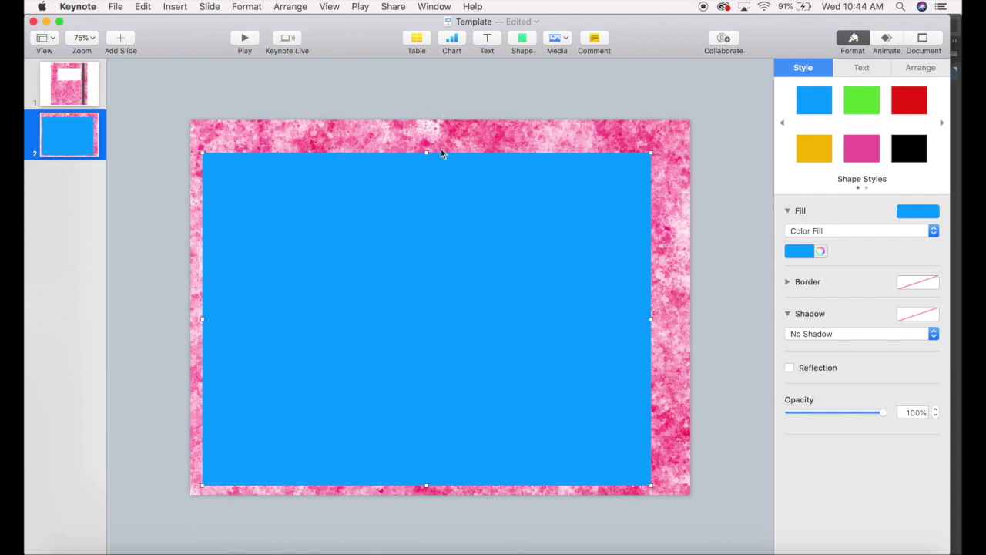
drag(426, 152, 427, 142)
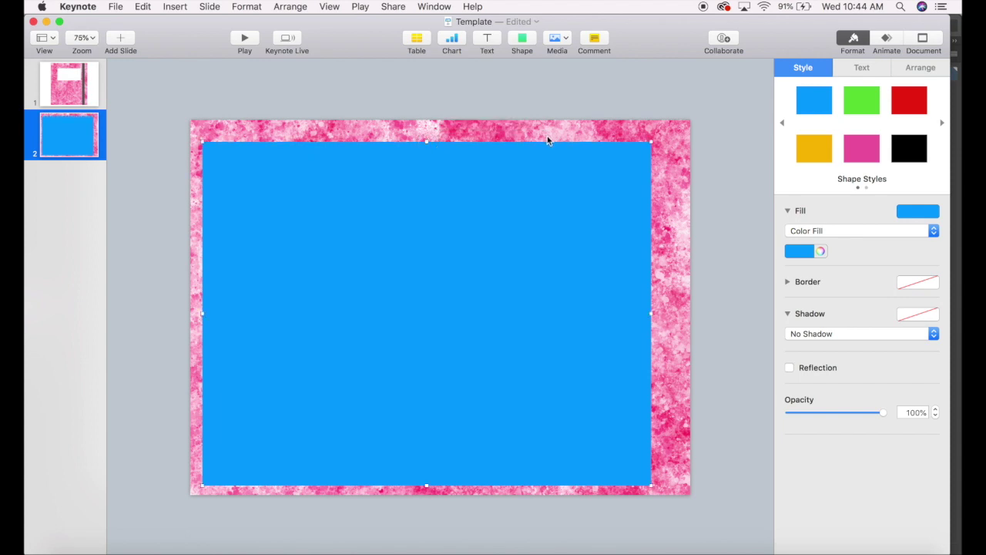
drag(425, 142, 425, 138)
click(519, 237)
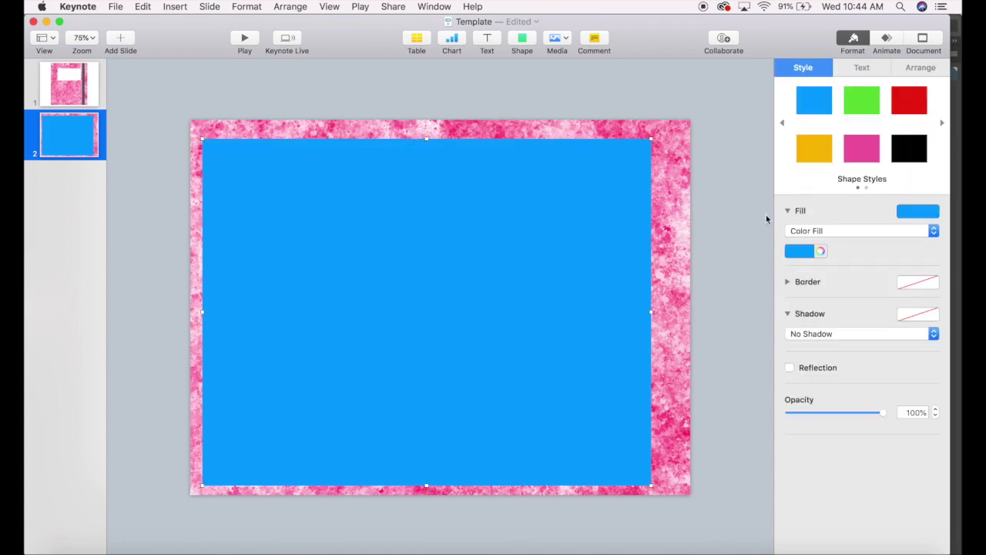
Step: Fill the large rectangle with the Silver pencil colour
click(821, 252)
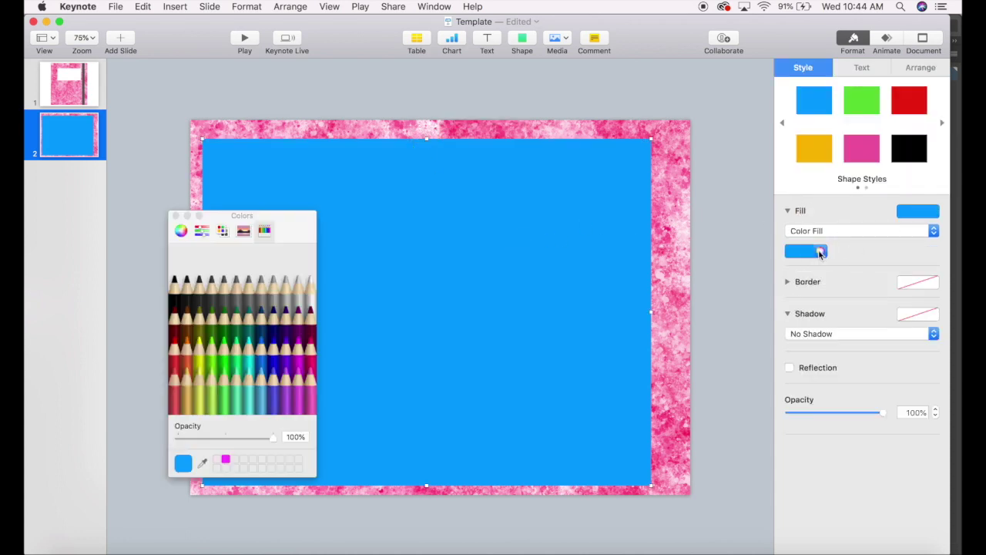
click(308, 288)
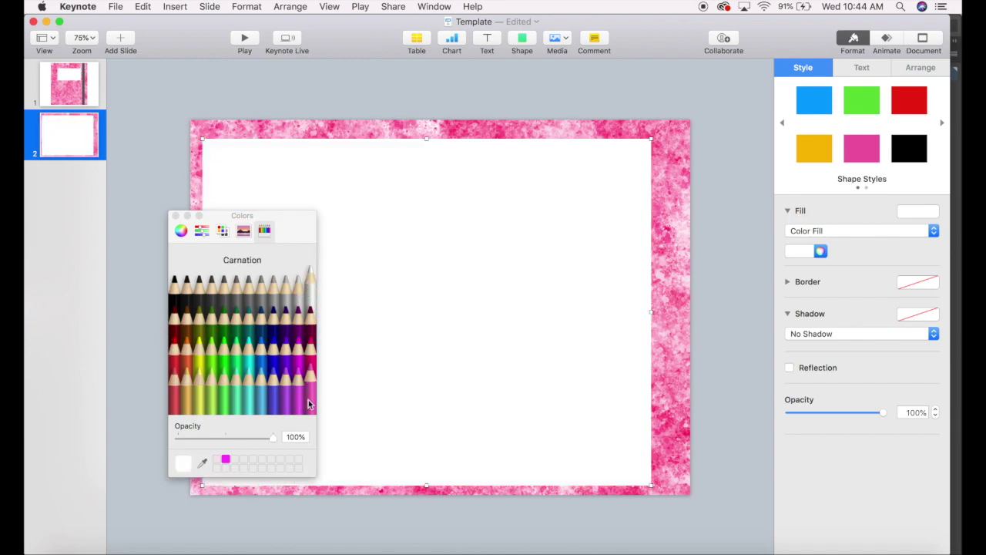
click(202, 388)
click(286, 287)
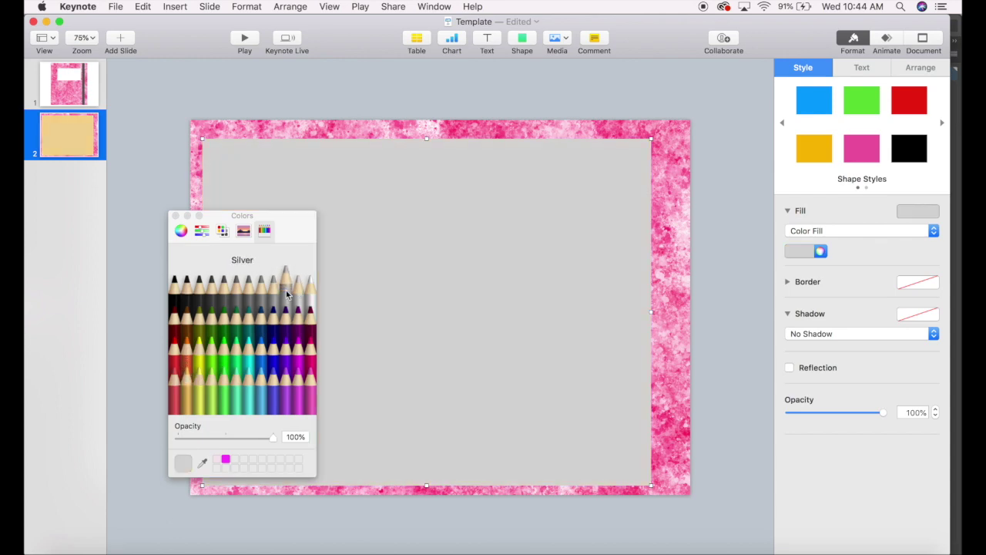
click(175, 216)
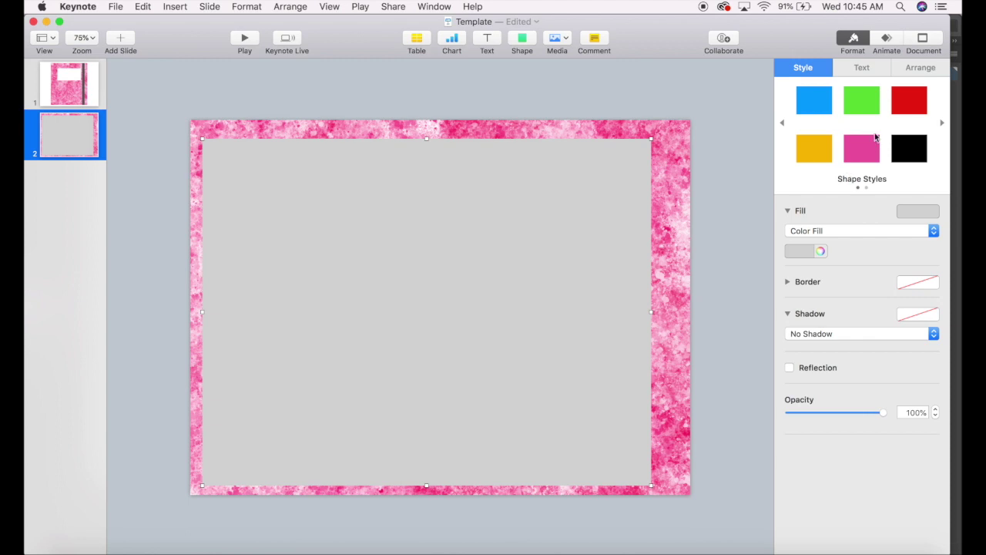
Step: Add a rounded square and place it over the large rectangle's upper-right corner at about X 902, Y 37 pt
click(928, 70)
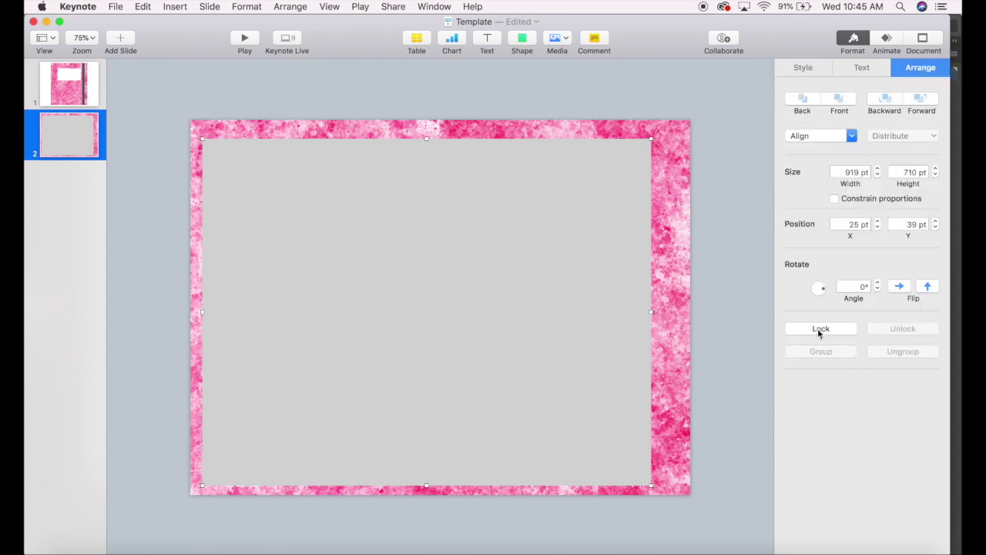
click(675, 199)
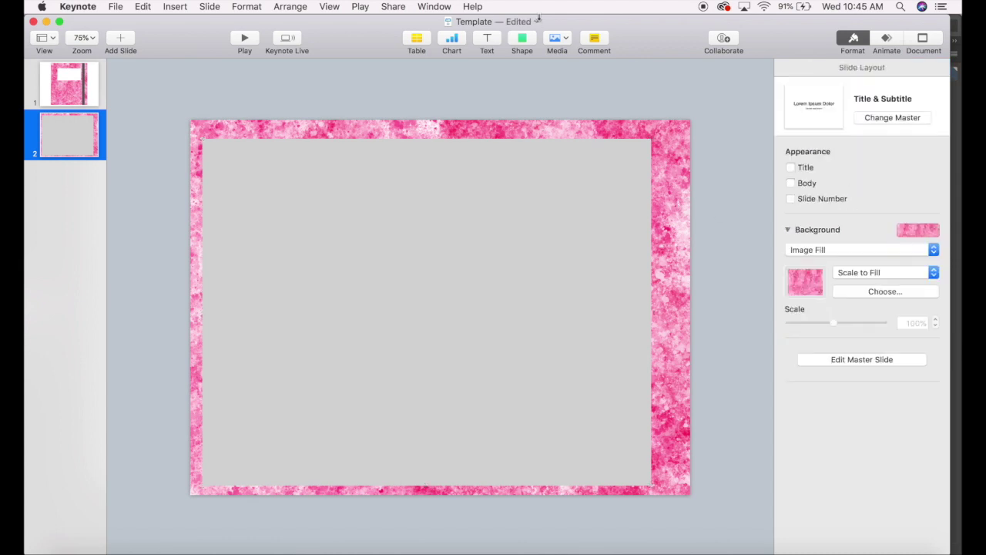
click(522, 41)
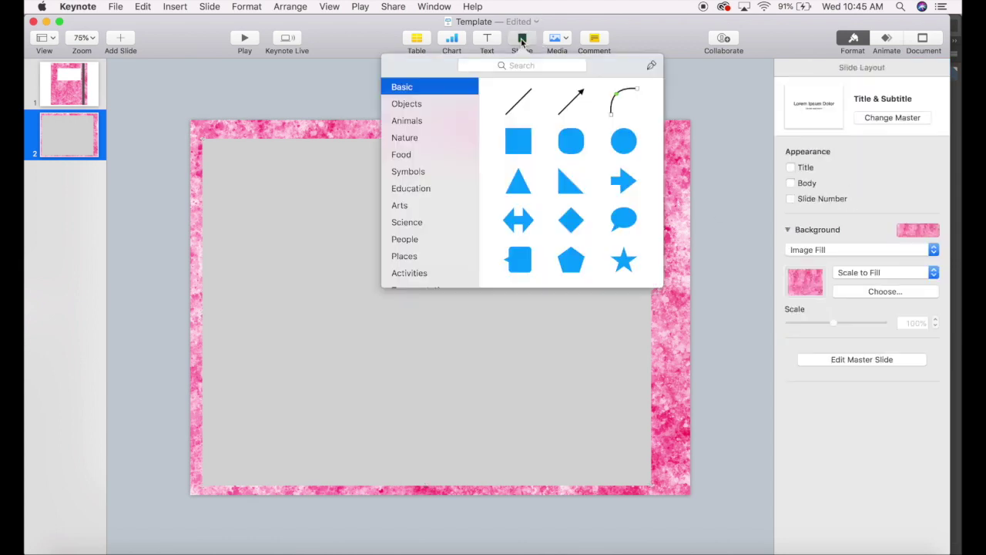
click(575, 143)
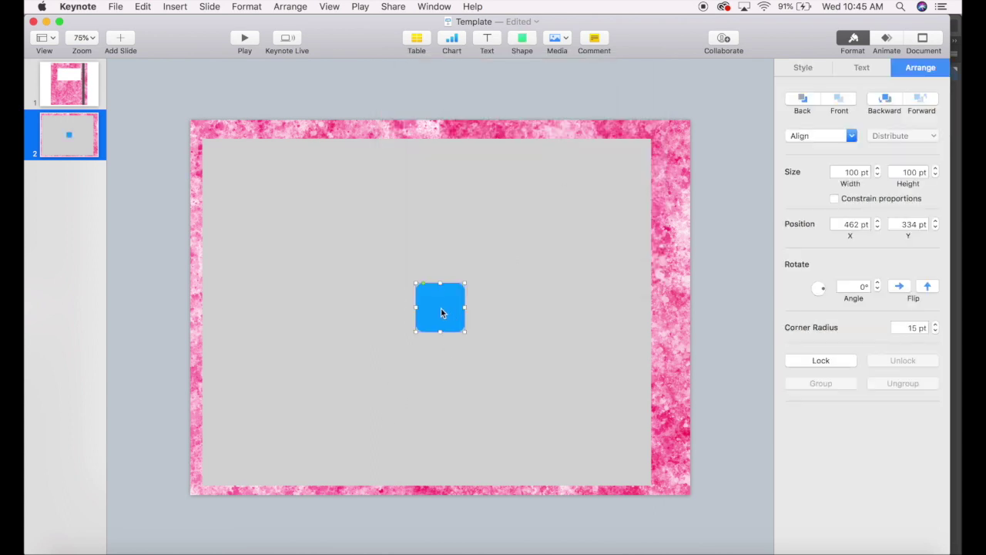
drag(446, 311, 661, 166)
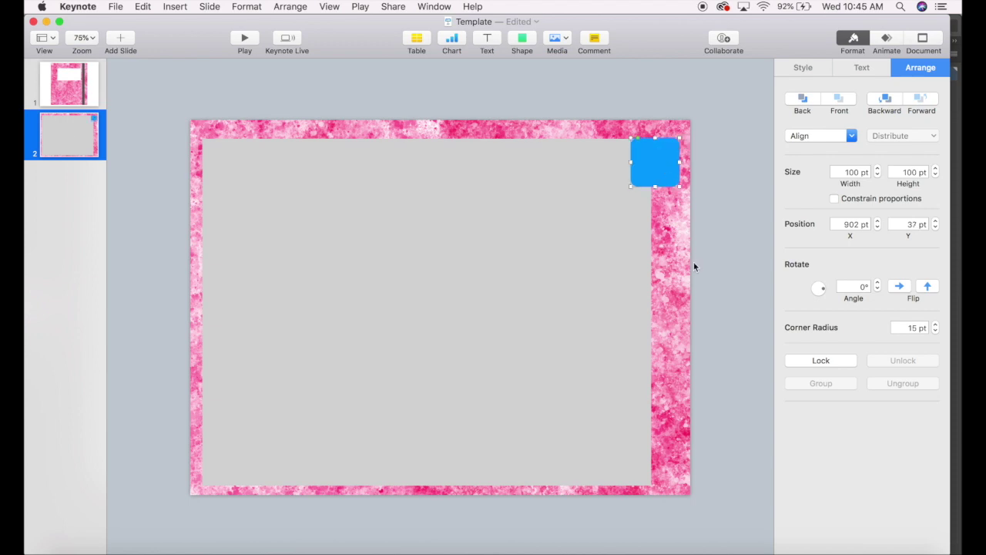
Step: Move the gray rectangle and blue square together up and right, and extend the rectangle to about 952 by 725 pt at X 8, Y 30
click(554, 306)
click(907, 327)
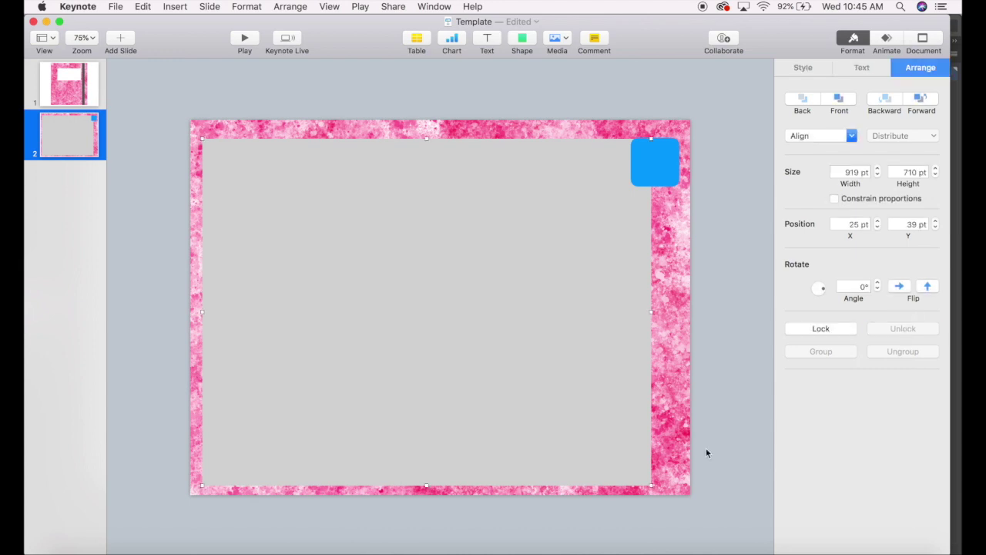
drag(674, 483, 253, 132)
drag(355, 206, 364, 202)
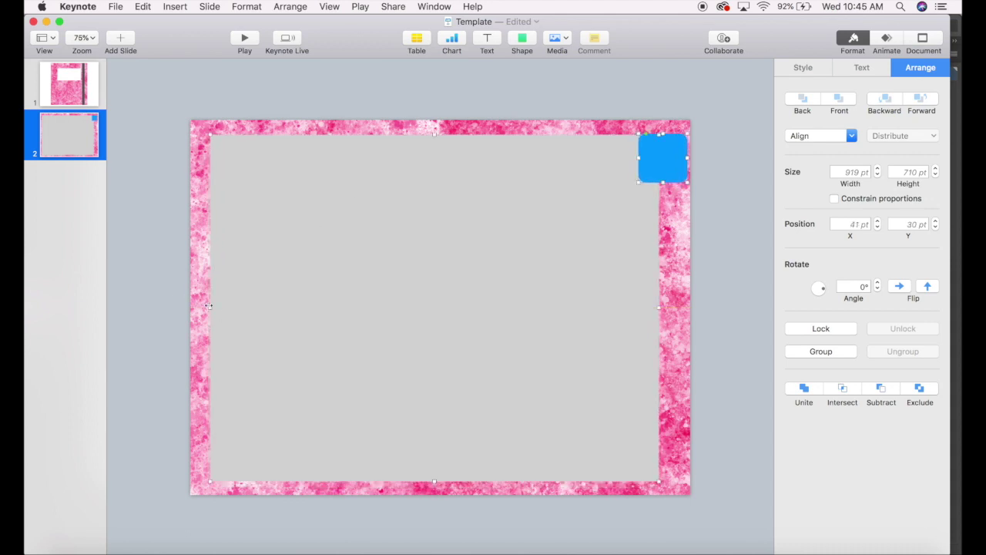
drag(210, 307, 192, 304)
drag(426, 483, 427, 490)
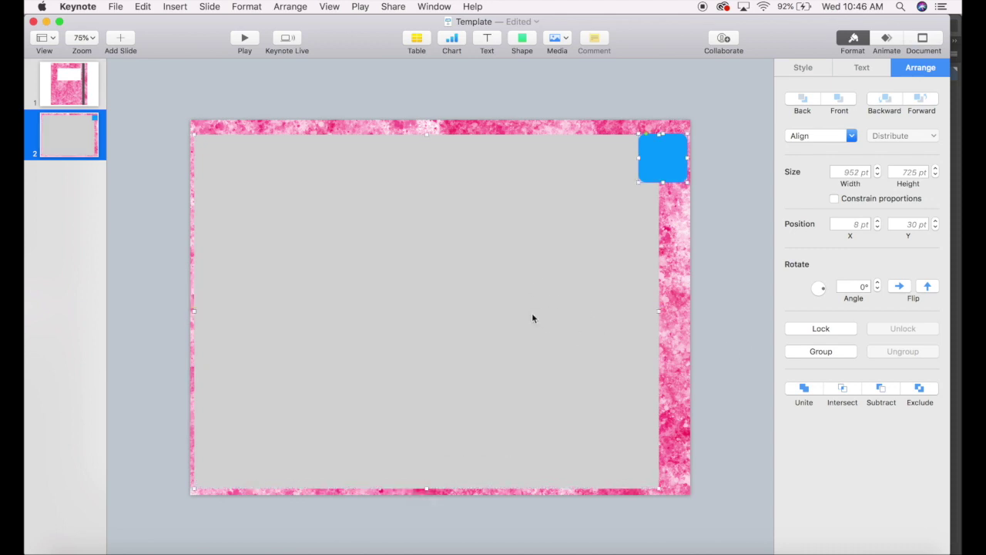
Step: Lock the gray rectangle in place
click(752, 330)
click(557, 293)
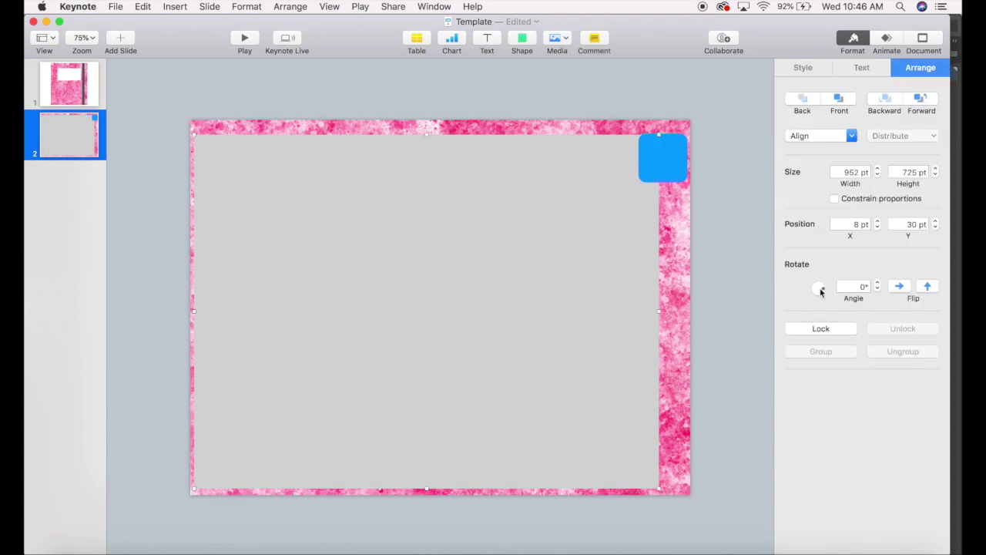
click(820, 328)
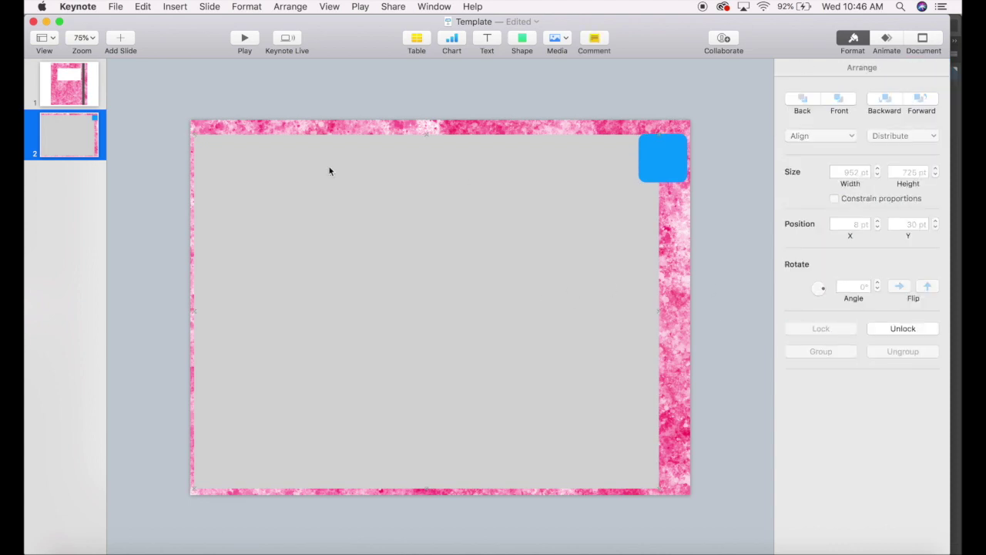
Step: Unlock the gray rectangle and lock it again, checking the selection of the blue square
click(663, 163)
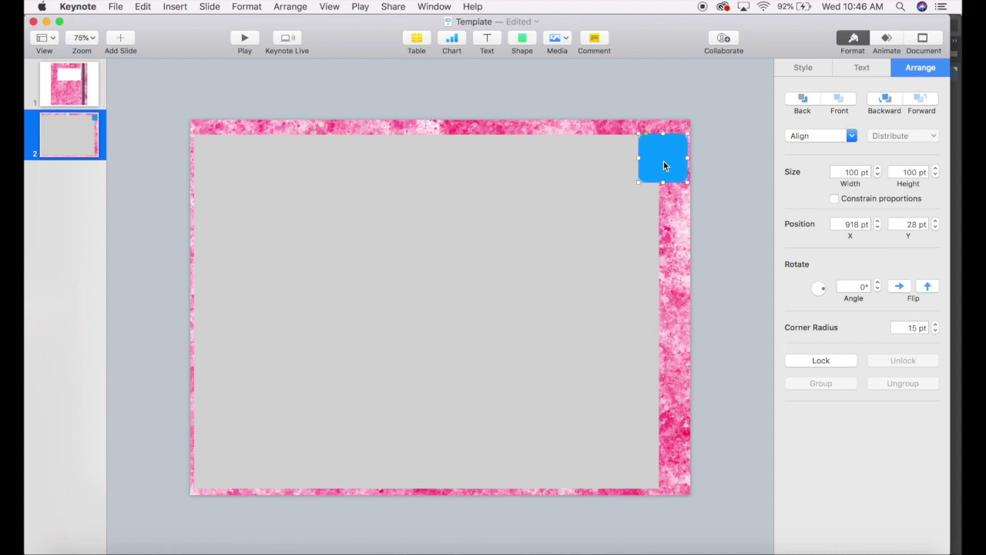
click(540, 229)
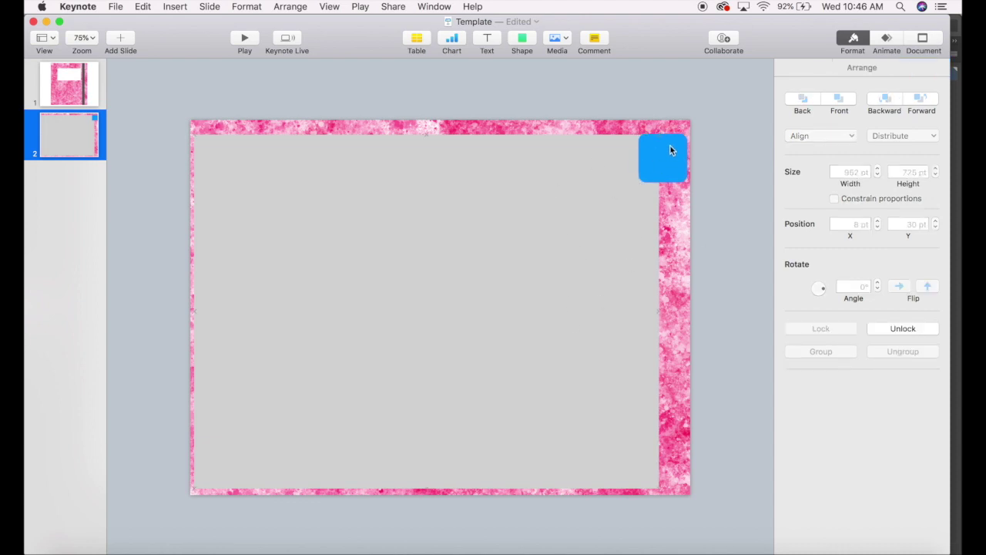
click(894, 333)
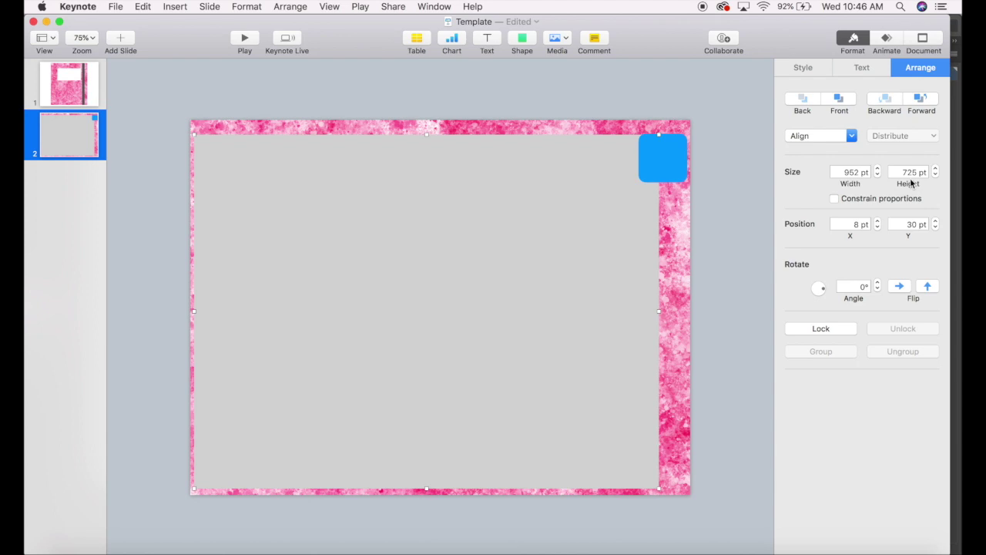
click(657, 164)
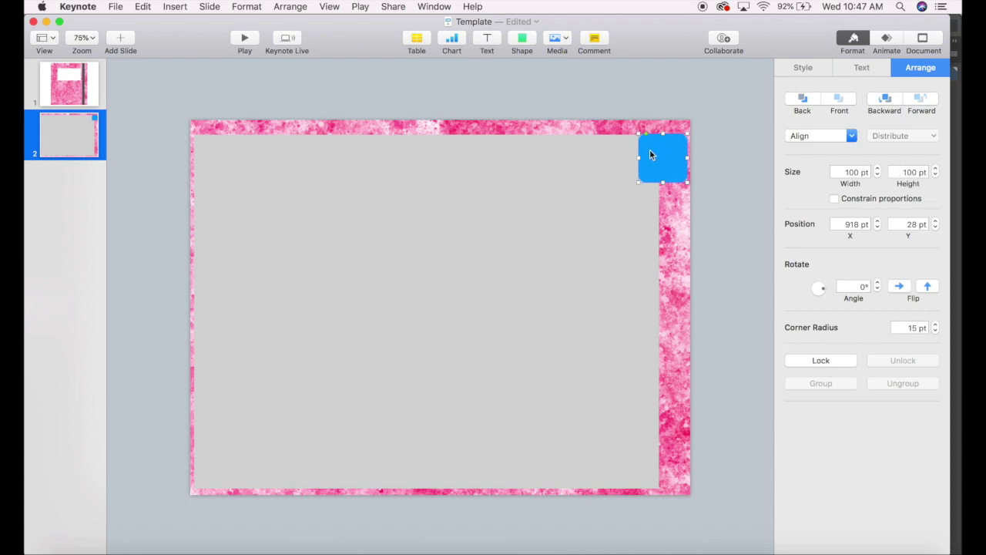
click(578, 270)
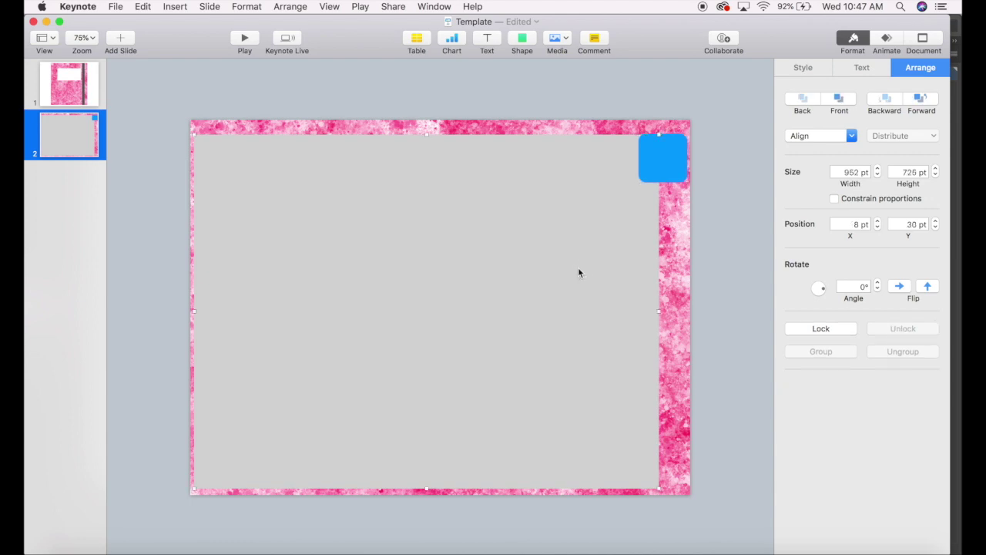
click(839, 329)
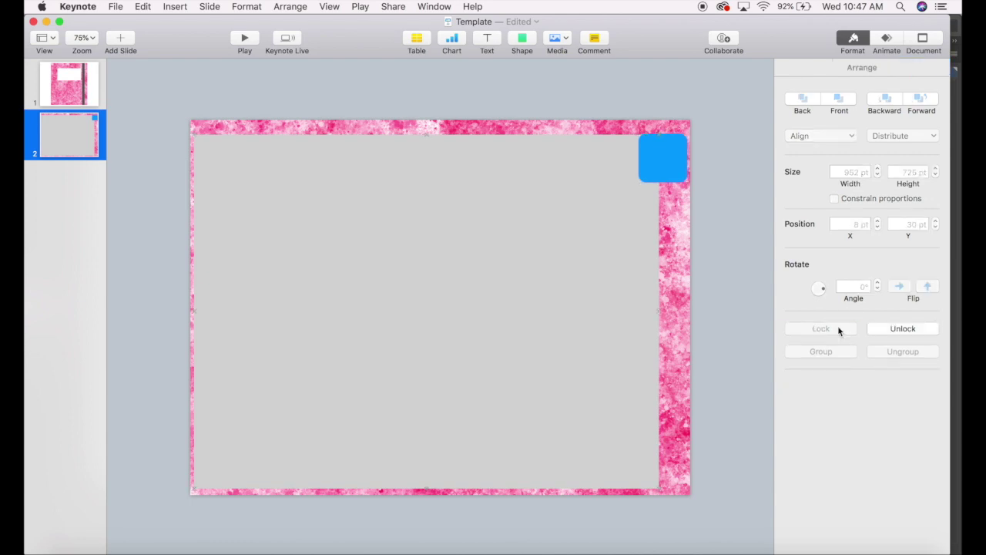
Step: Set the blue rounded square's height to 60 pt
click(665, 165)
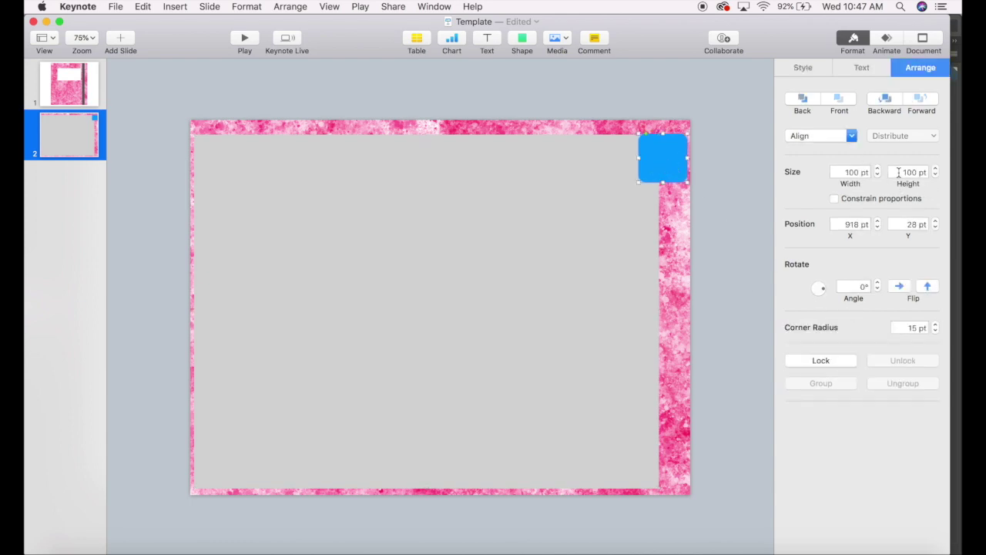
drag(898, 172, 931, 173)
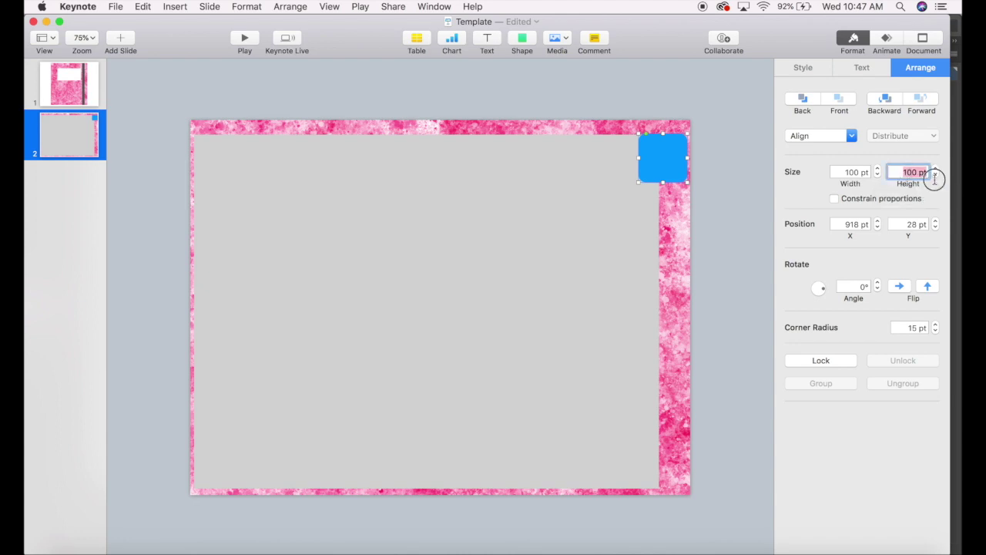
text(60)
key(Return)
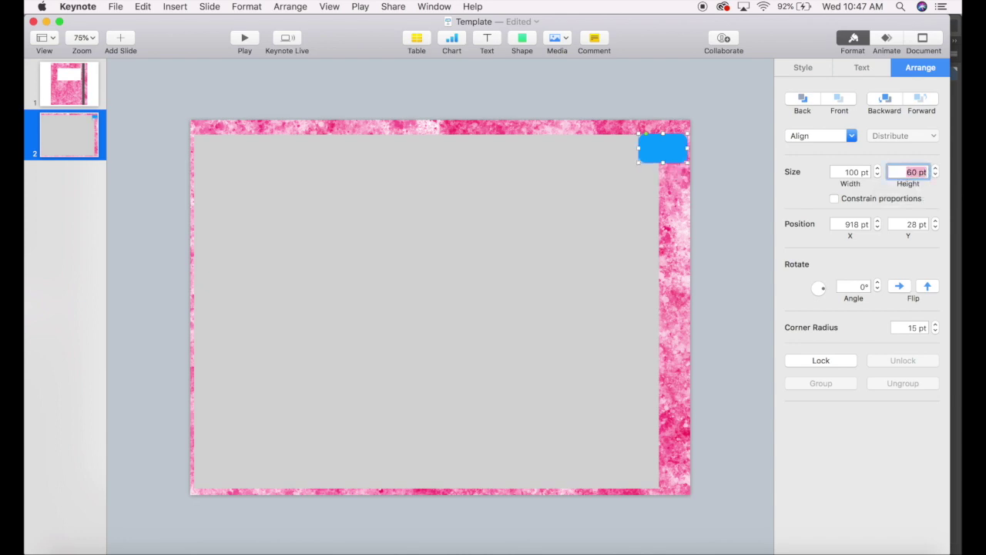
click(682, 194)
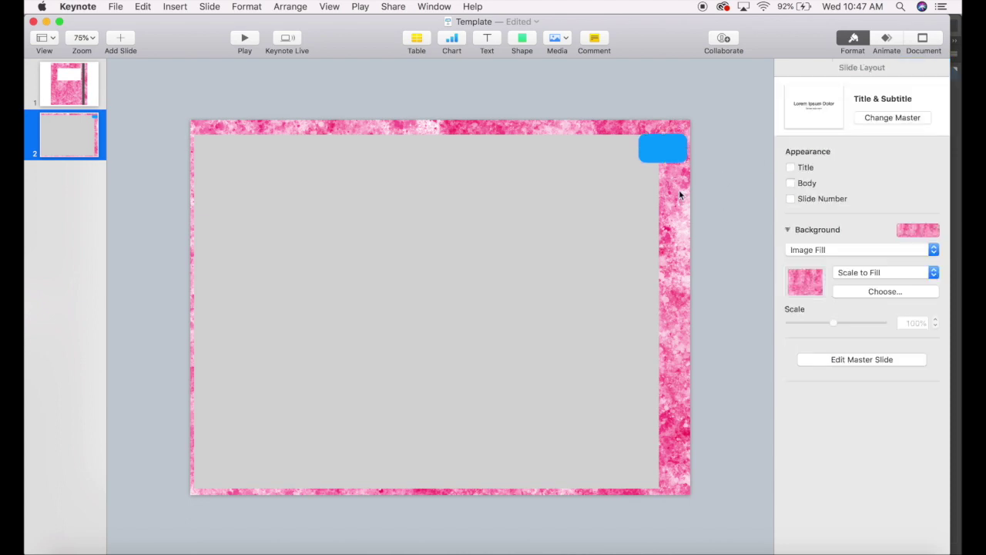
Step: Fill the blue rounded tab with the white Snow pencil color
click(666, 147)
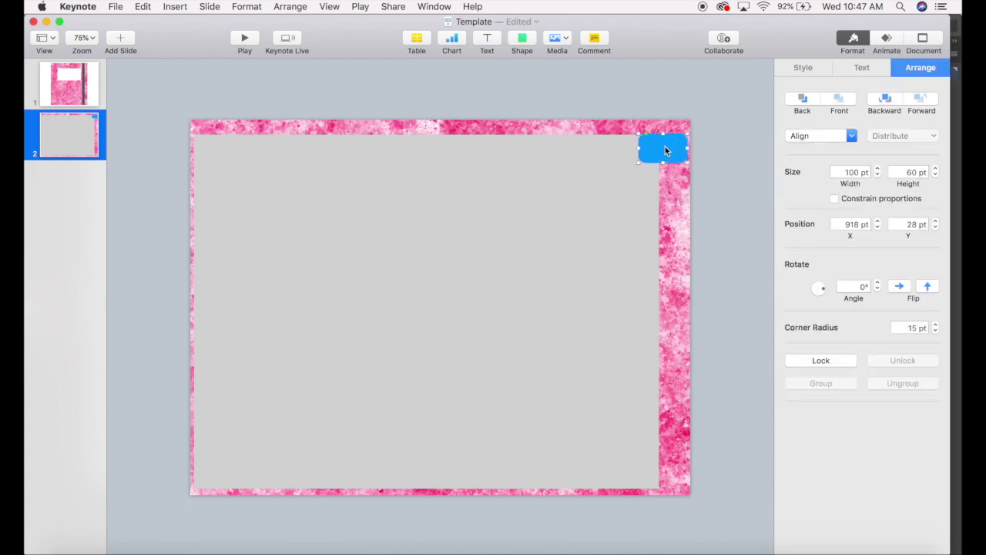
click(803, 67)
click(821, 251)
click(313, 293)
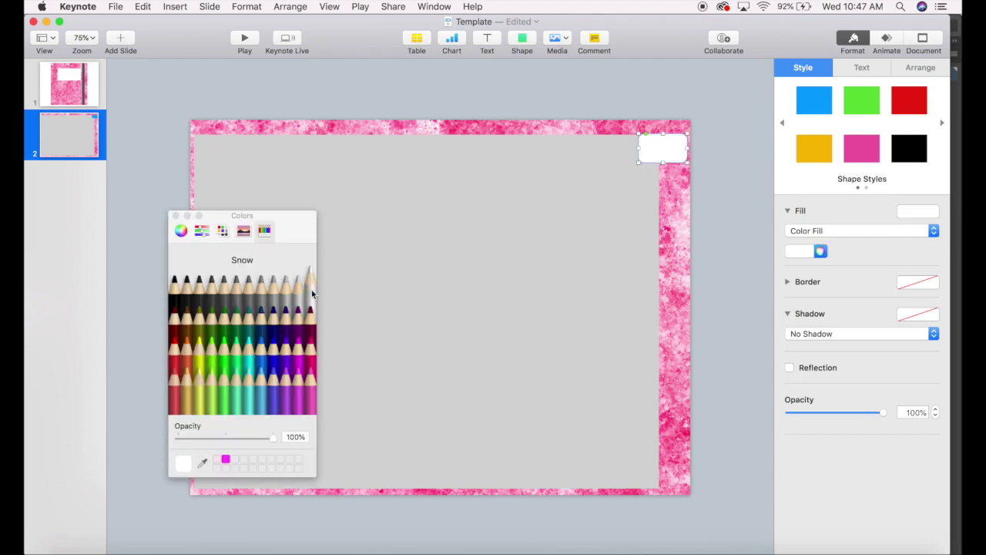
click(682, 213)
Step: Duplicate the white tab directly below itself and fill the copy with the black Licorice pencil color
click(668, 154)
mouse_move(670, 158)
mouse_down()
mouse_move(665, 195)
mouse_move(665, 185)
mouse_up()
click(174, 290)
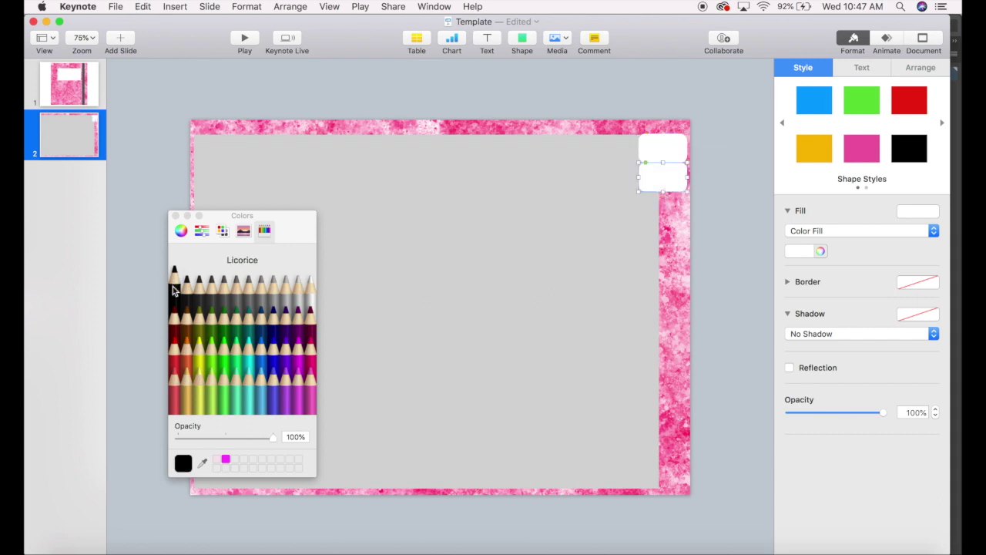
click(175, 216)
click(675, 262)
click(662, 183)
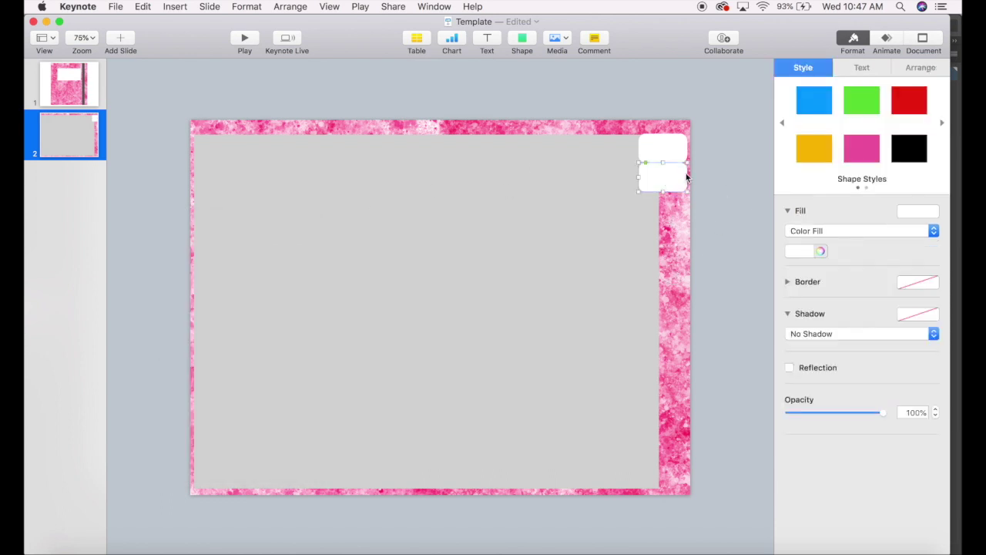
click(821, 251)
click(172, 285)
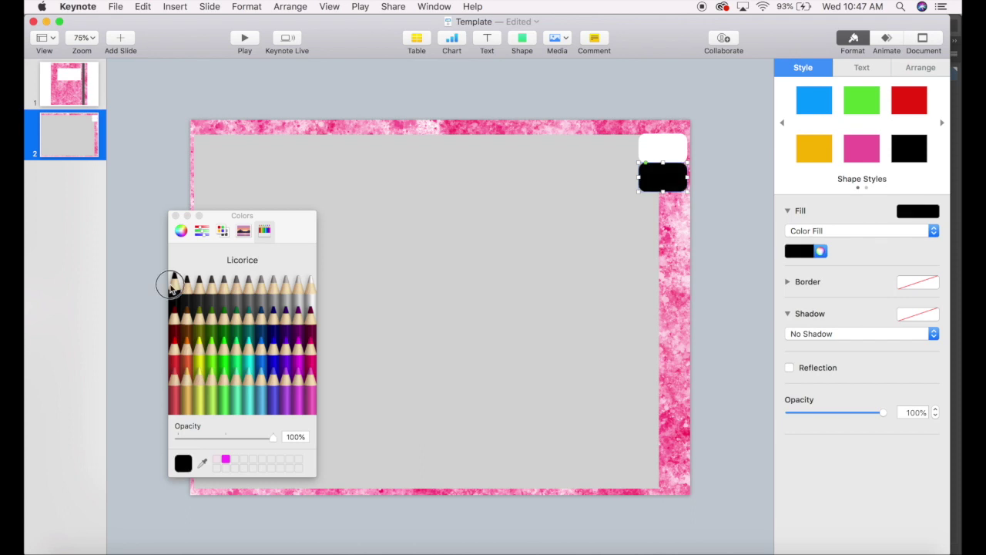
click(678, 217)
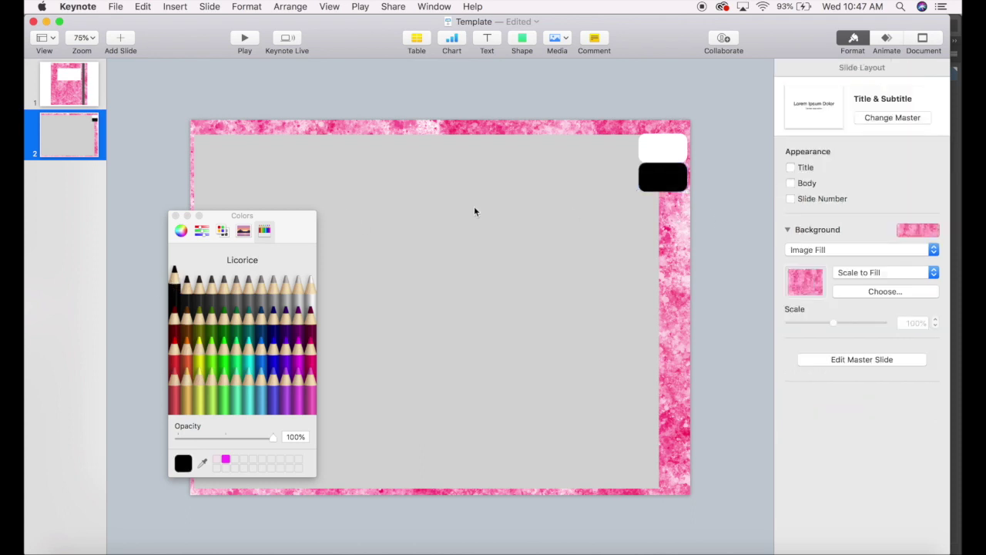
Step: Close the color picker and shift the black tab slightly up against the white tab
click(176, 216)
drag(673, 181, 673, 181)
click(675, 219)
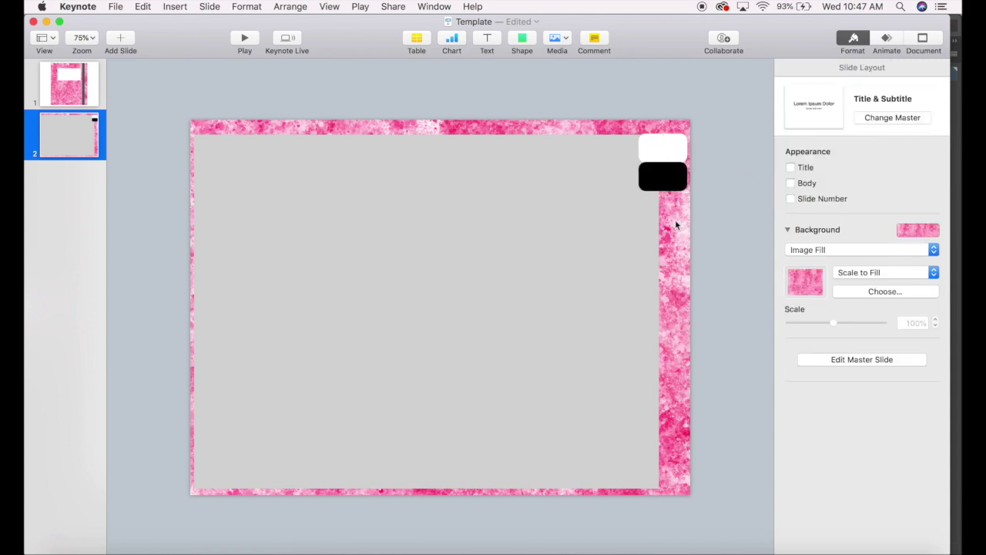
Step: Copy the white and black tab pair and paste copies below it to form a column of twelve alternating tabs
key(super+a)
key(super+c)
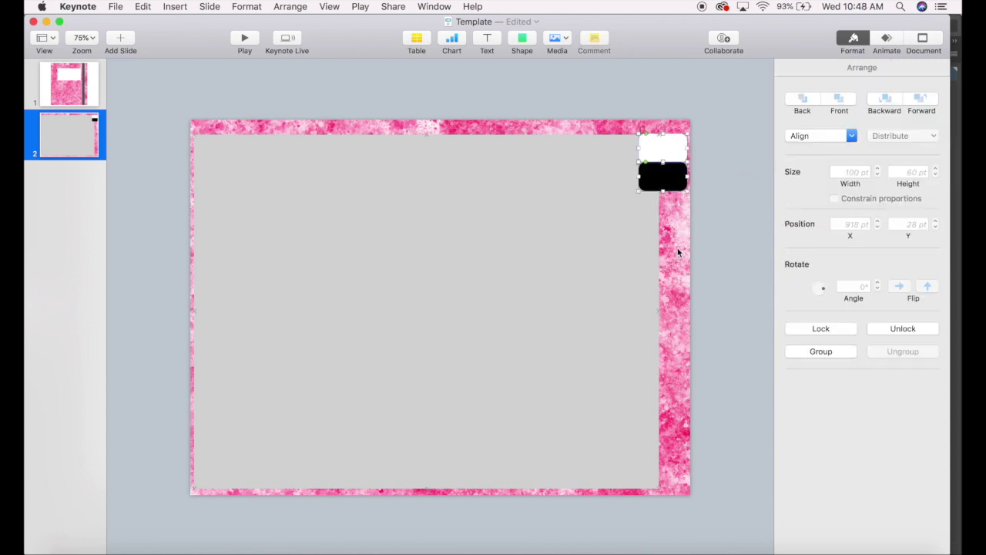
key(super+v)
drag(666, 181, 668, 289)
key(super+v)
click(682, 308)
drag(675, 124, 674, 298)
drag(674, 189, 667, 363)
click(681, 491)
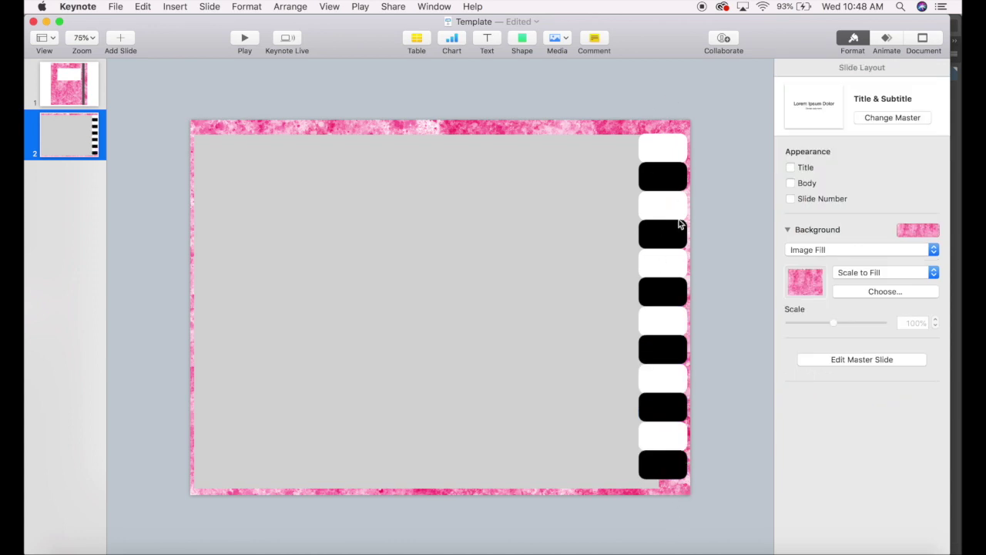
Step: Select the whole column of tabs, distribute the tabs vertically and align them by center
drag(685, 491, 652, 134)
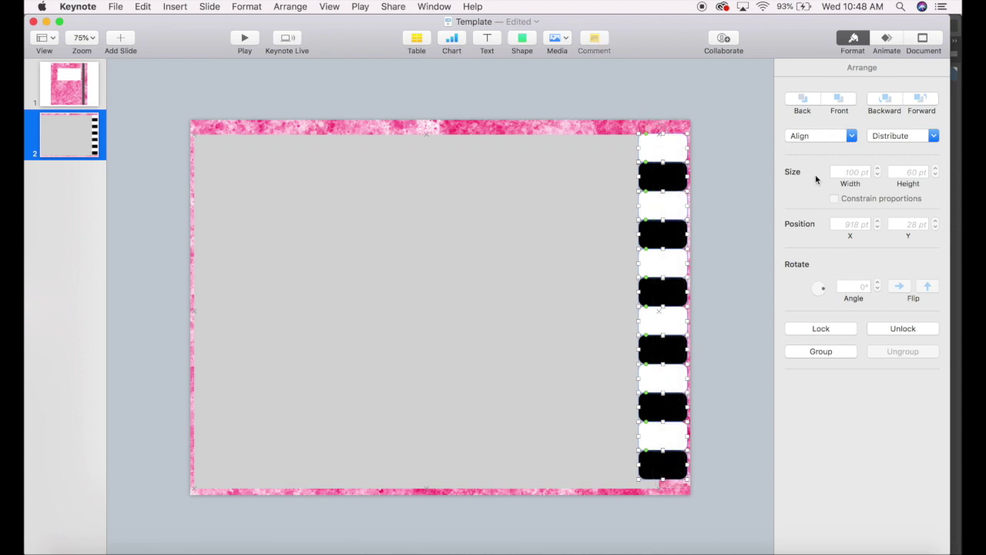
click(933, 137)
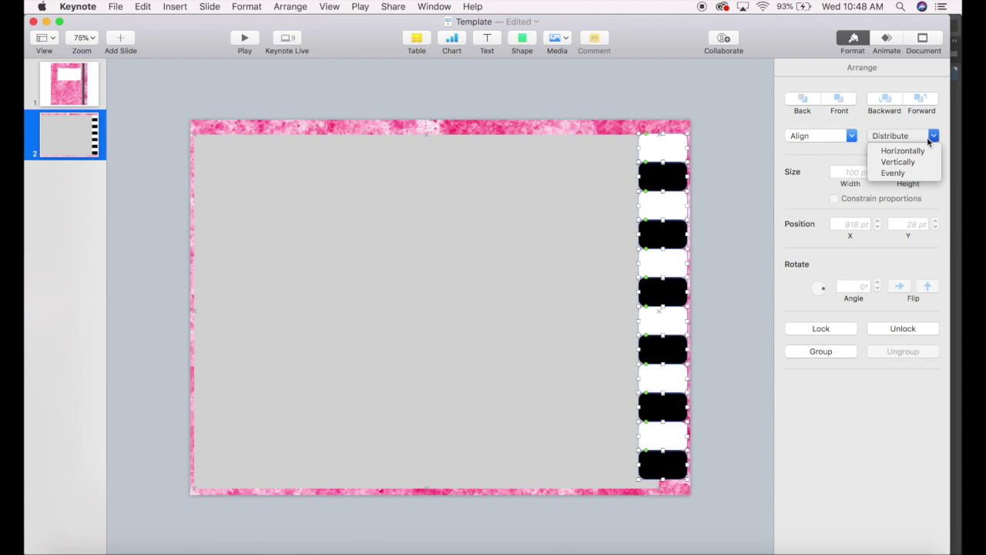
click(905, 162)
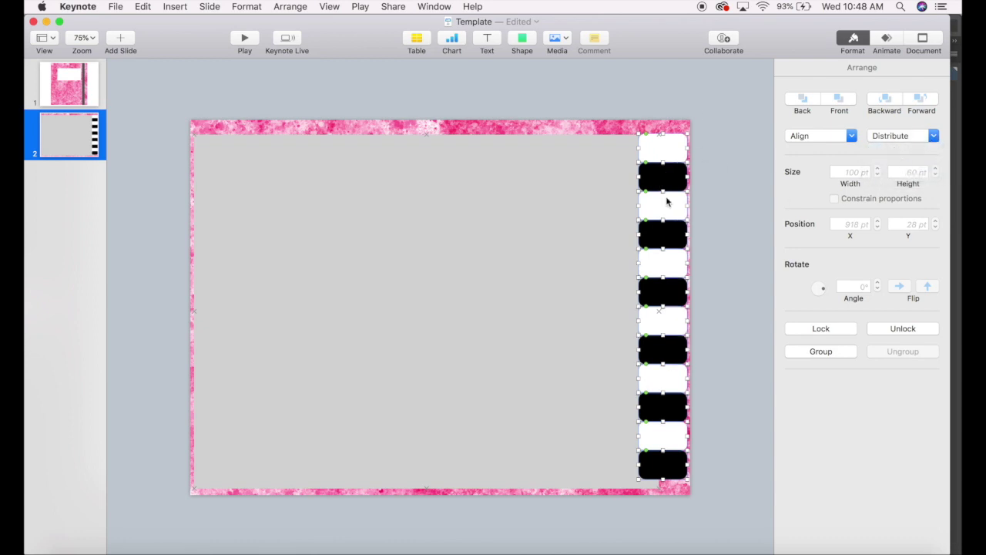
click(853, 135)
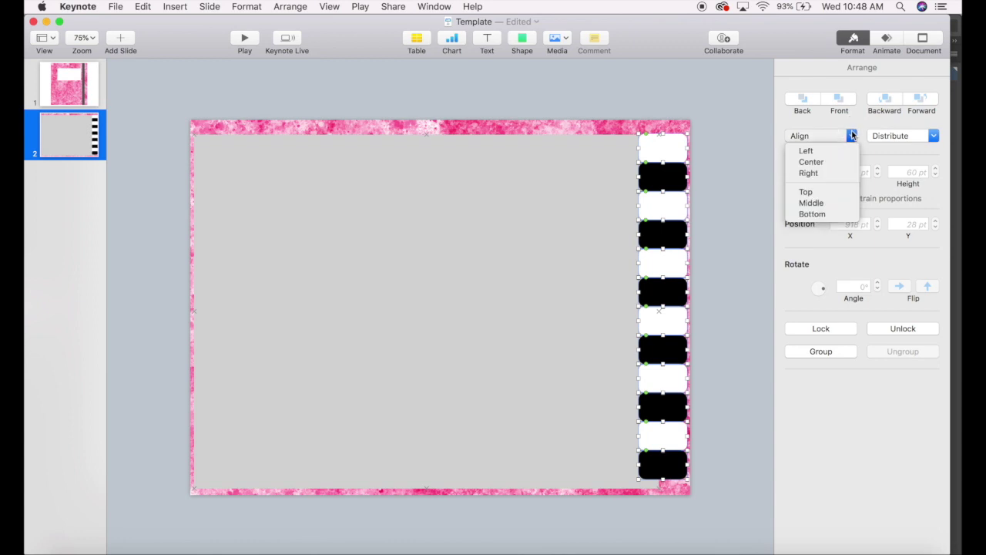
click(823, 164)
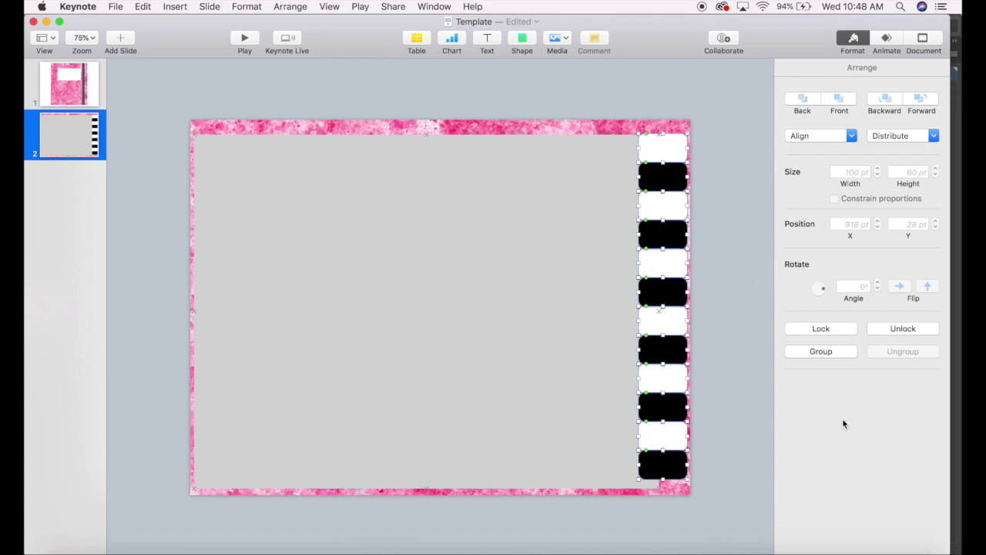
Step: Group the tabs, stretch the group down to the gray rectangle's lower edge at about 103 by 729 pt, and ungroup it
click(822, 351)
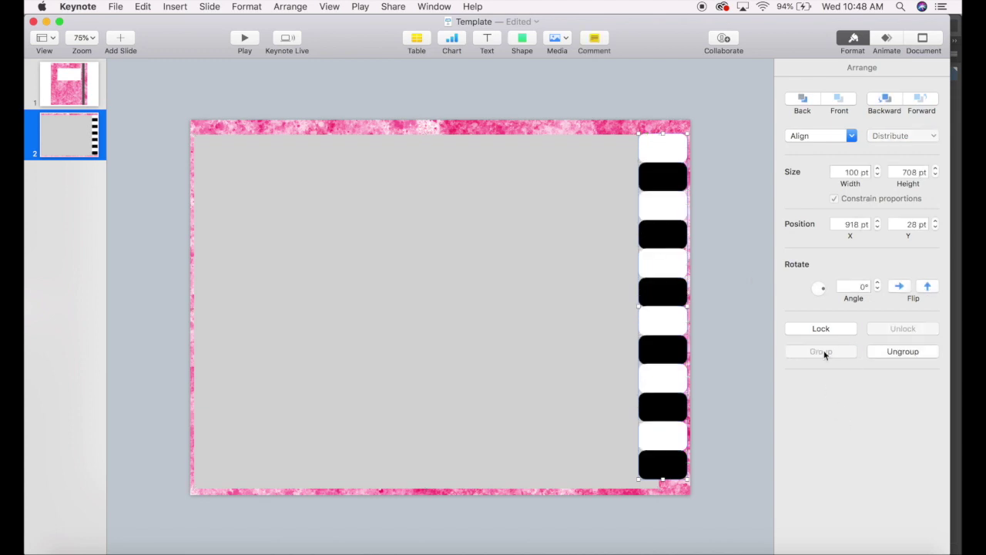
drag(663, 479, 663, 489)
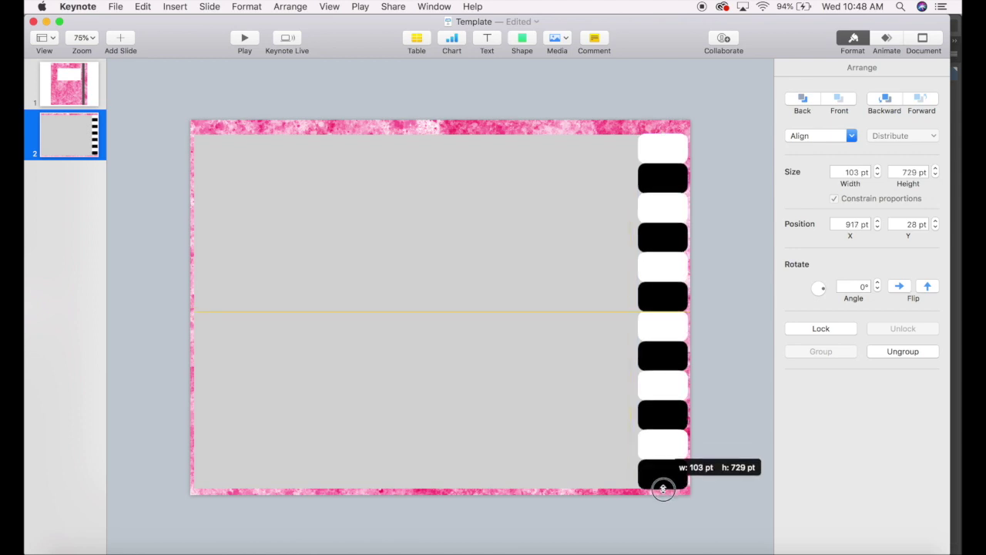
drag(663, 489, 663, 489)
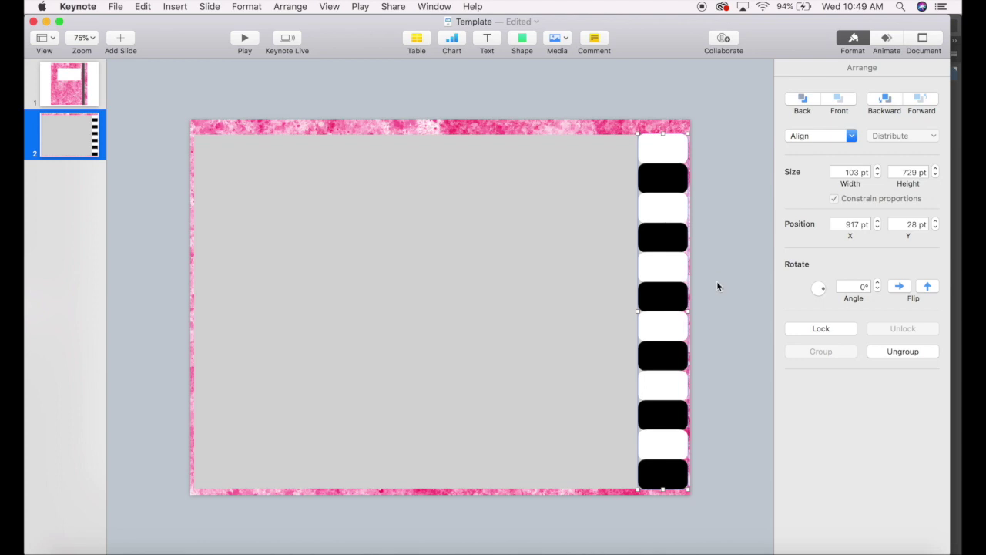
click(916, 353)
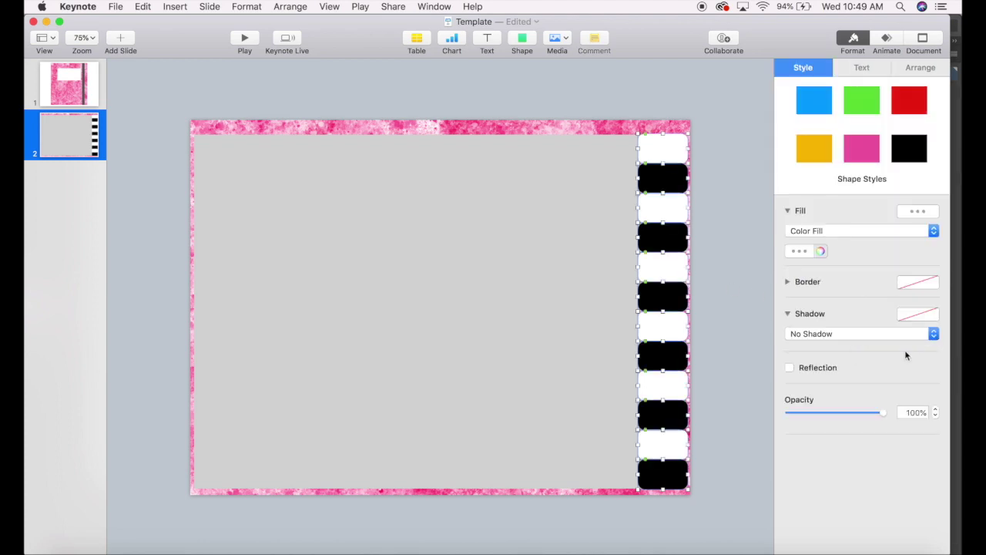
Step: Unlock the gray rectangle and shift it together with all the tabs slightly left and down
click(539, 429)
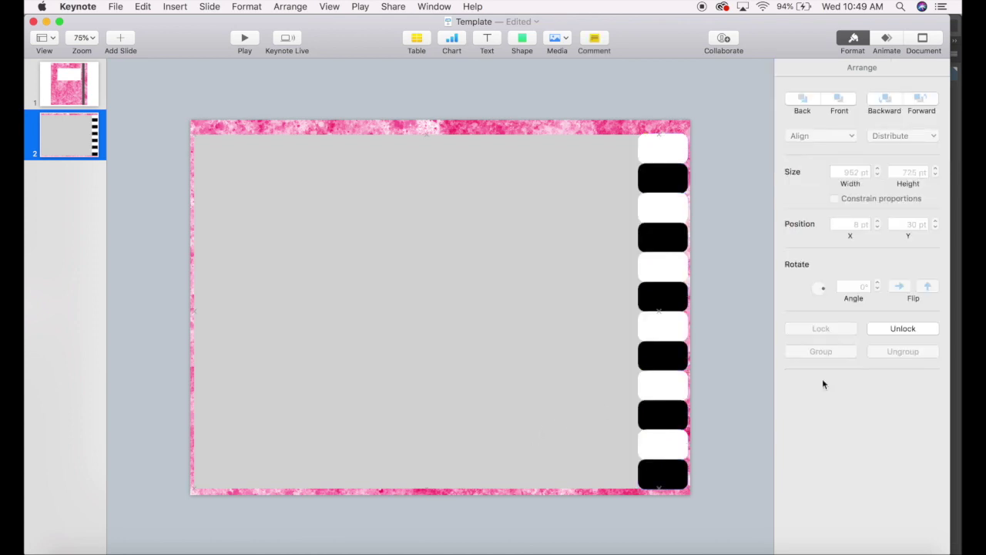
click(904, 328)
drag(709, 505, 213, 131)
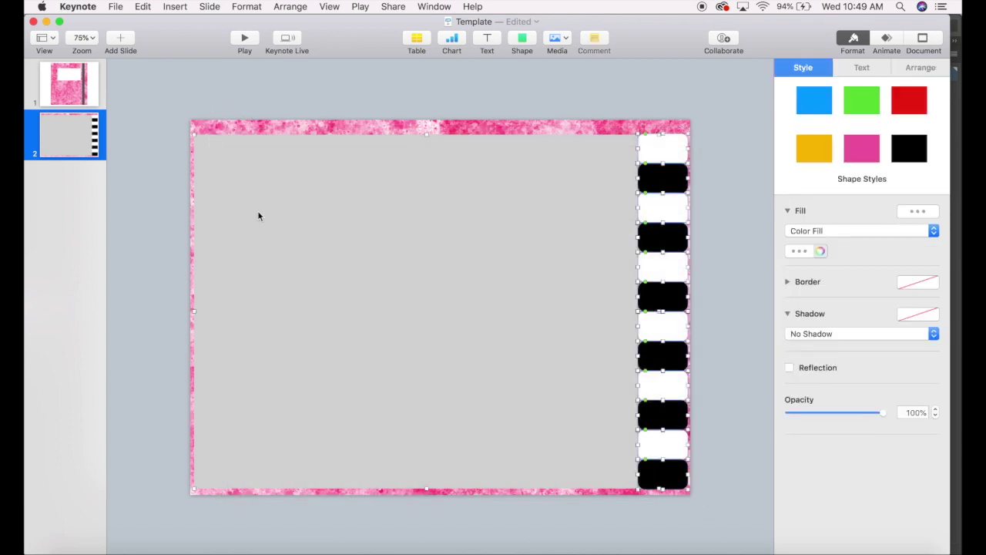
key(Up)
key(Up)
key(Up)
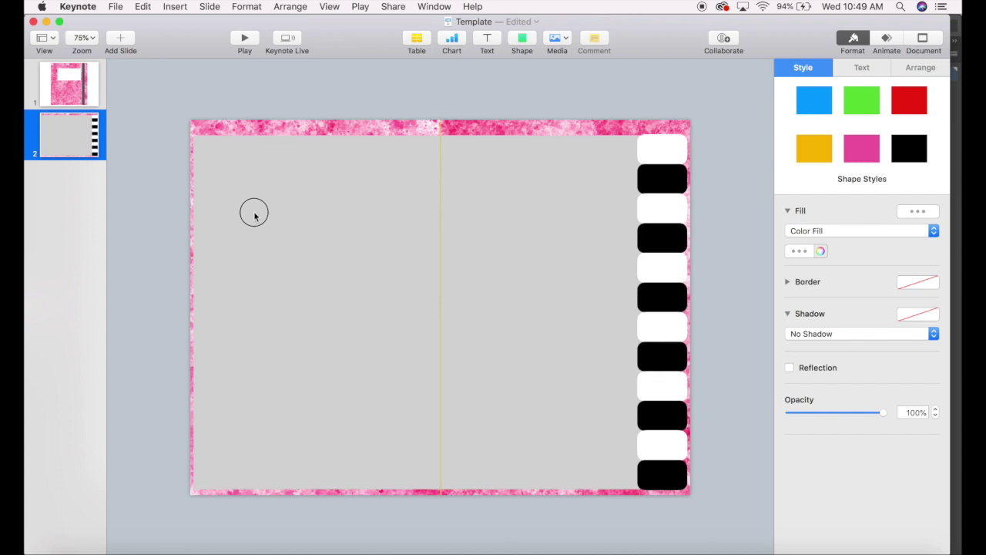
key(super+a)
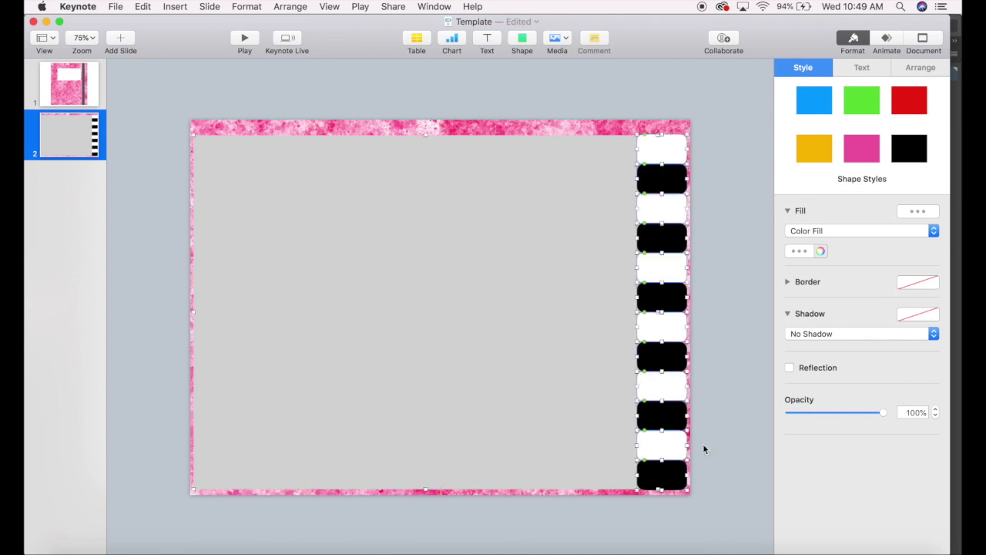
Step: Select only the column of tabs, send it behind the gray rectangle and group the tabs
click(730, 465)
drag(688, 516, 675, 135)
click(926, 71)
click(884, 102)
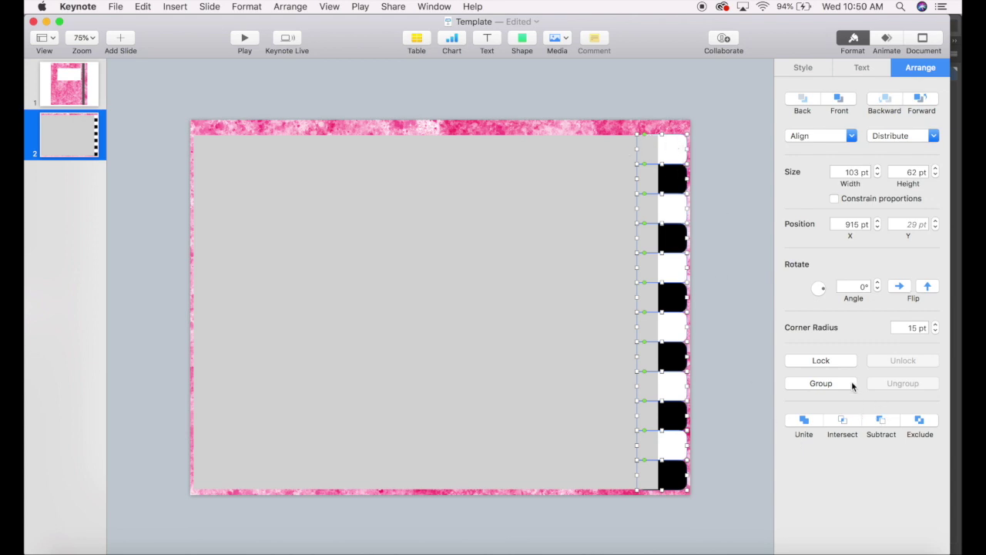
click(828, 389)
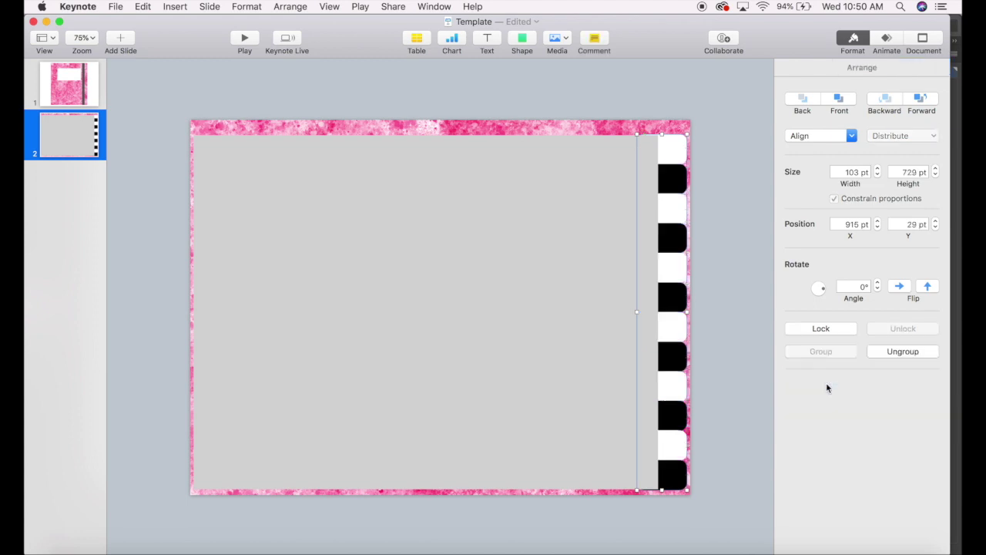
Step: Resize the tab group to about 102 by 725 pt, place it at X 915, Y 31 pt, and ungroup it
drag(661, 133, 661, 135)
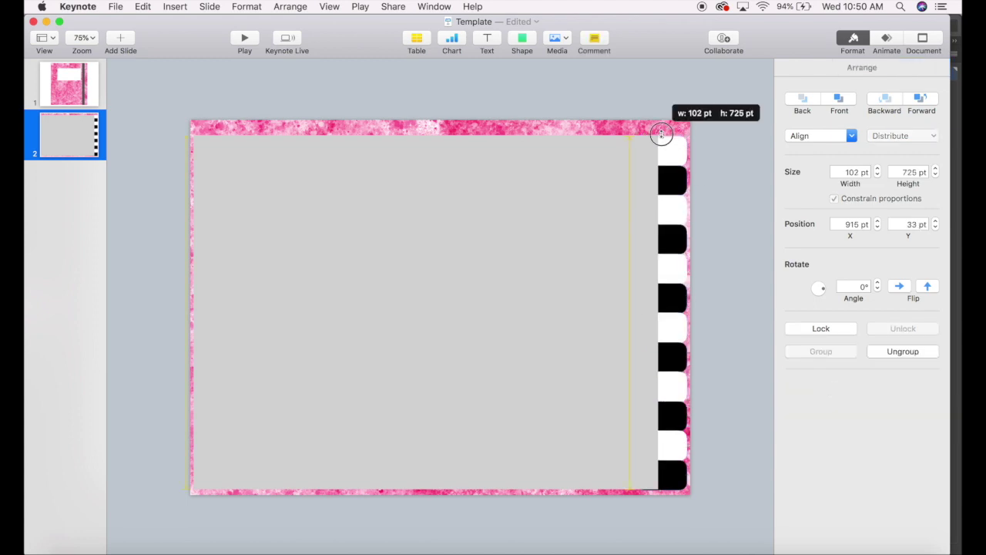
drag(678, 271, 679, 272)
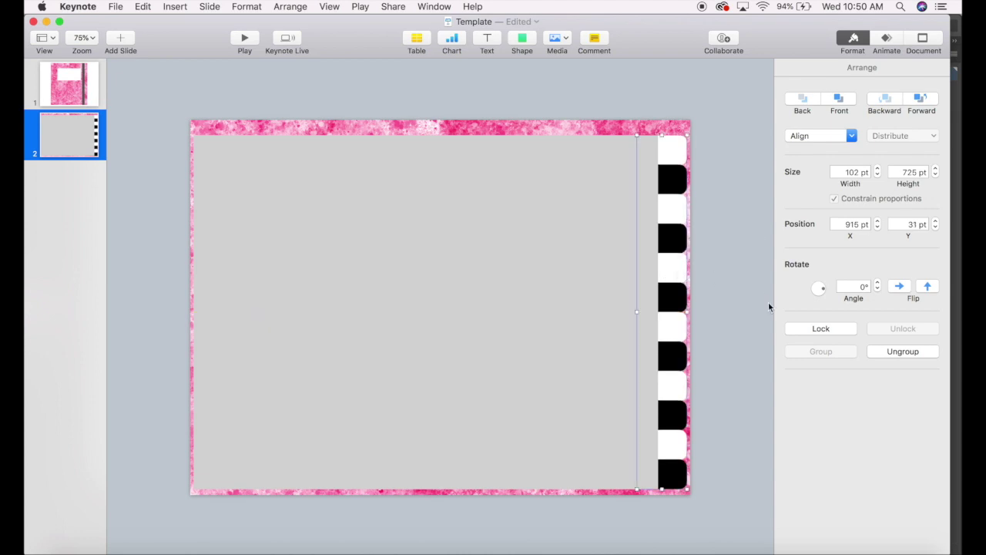
click(905, 362)
click(747, 297)
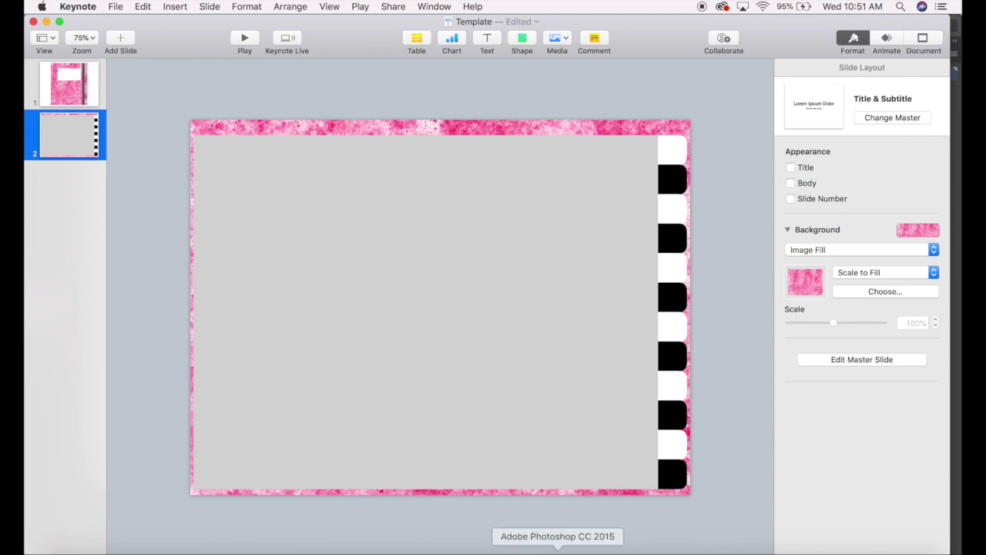
Step: Switch to Adobe Illustrator CC 2018 and set the font family for new text to November
click(579, 551)
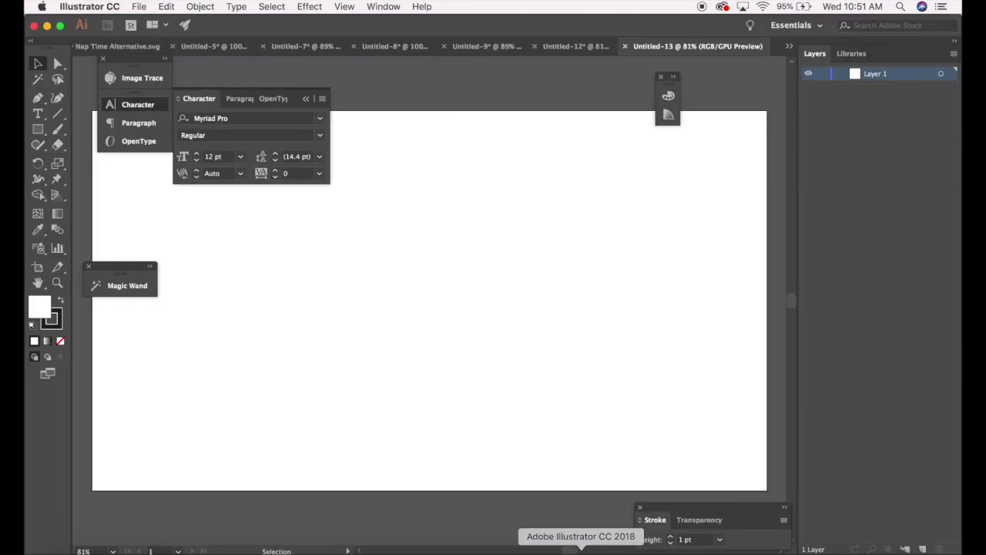
click(319, 121)
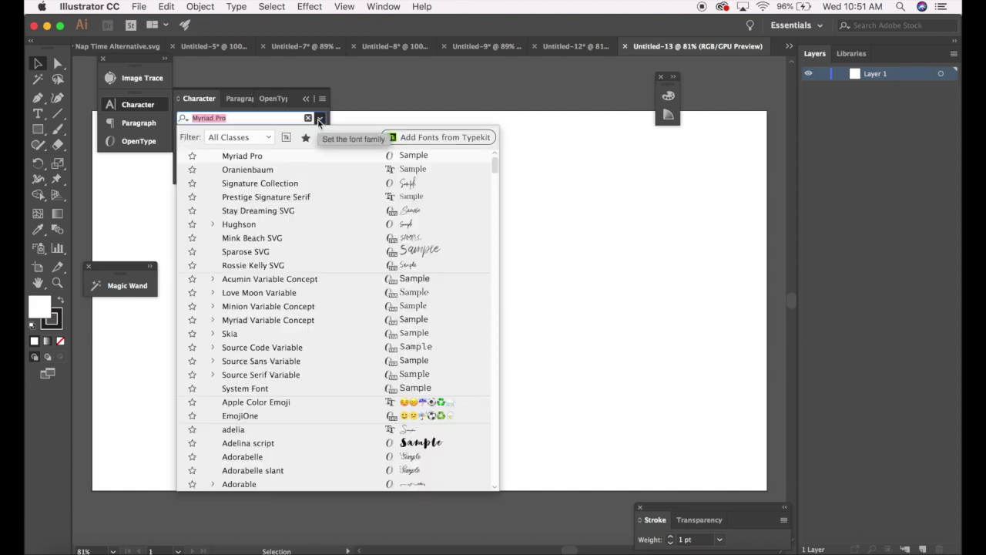
scroll(332, 277, down, 5)
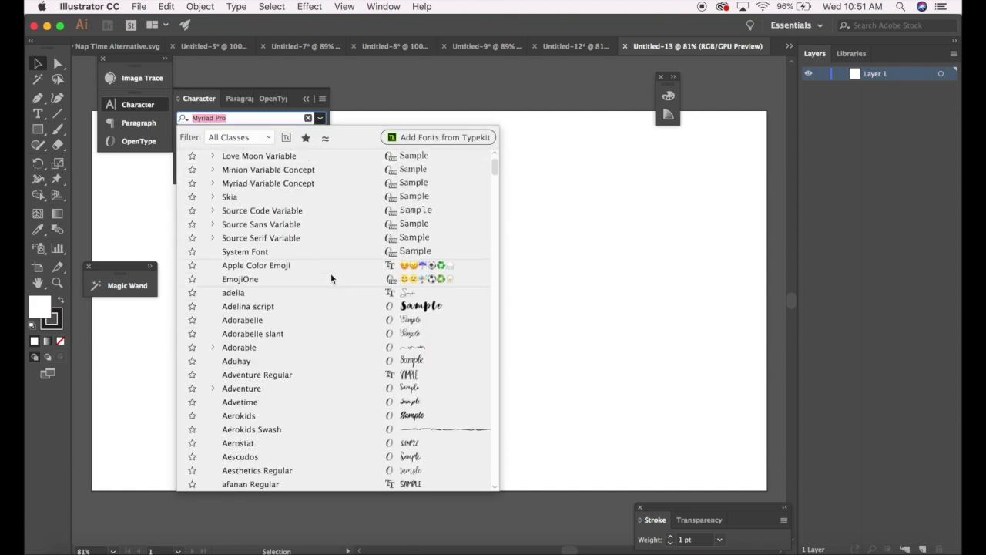
scroll(332, 278, down, 10)
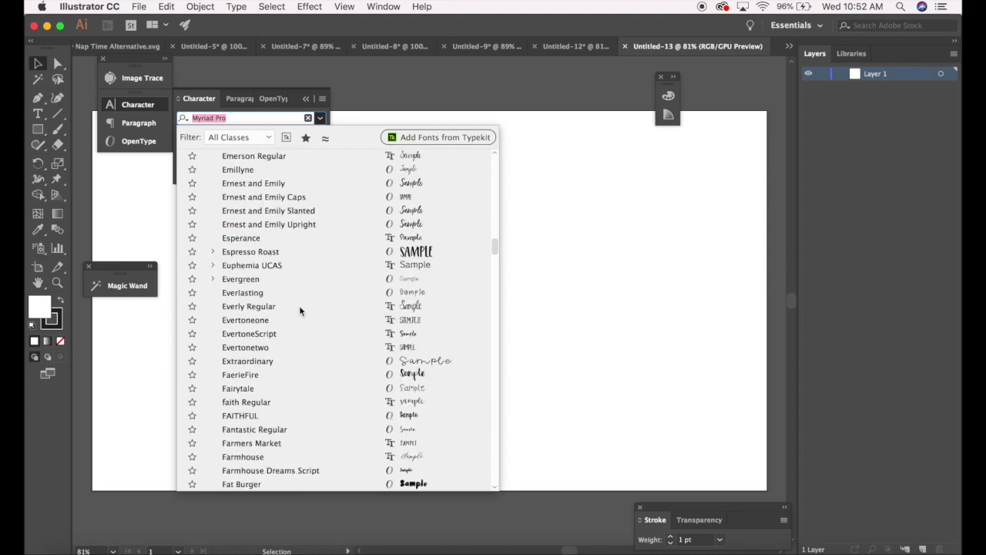
scroll(299, 305, down, 10)
scroll(300, 309, down, 10)
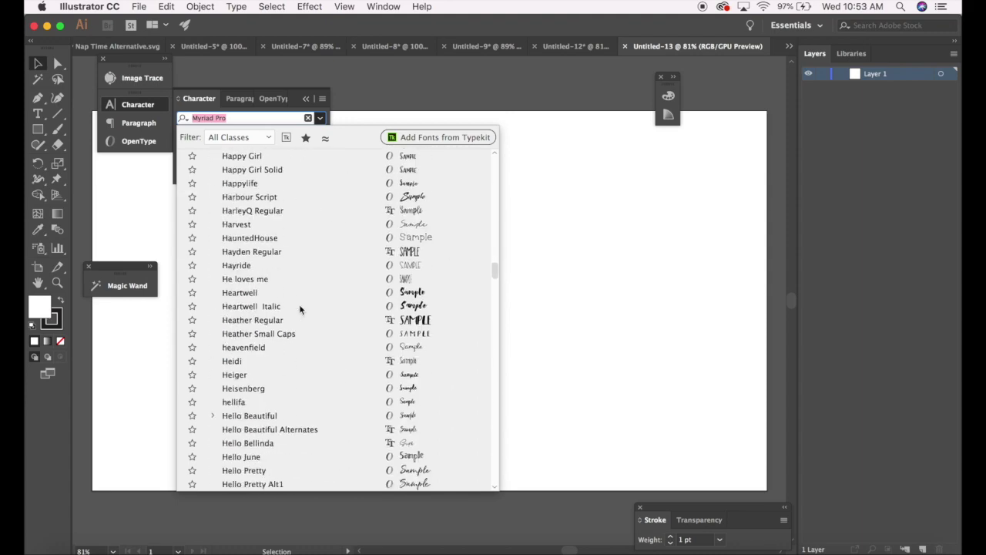
text(novemb)
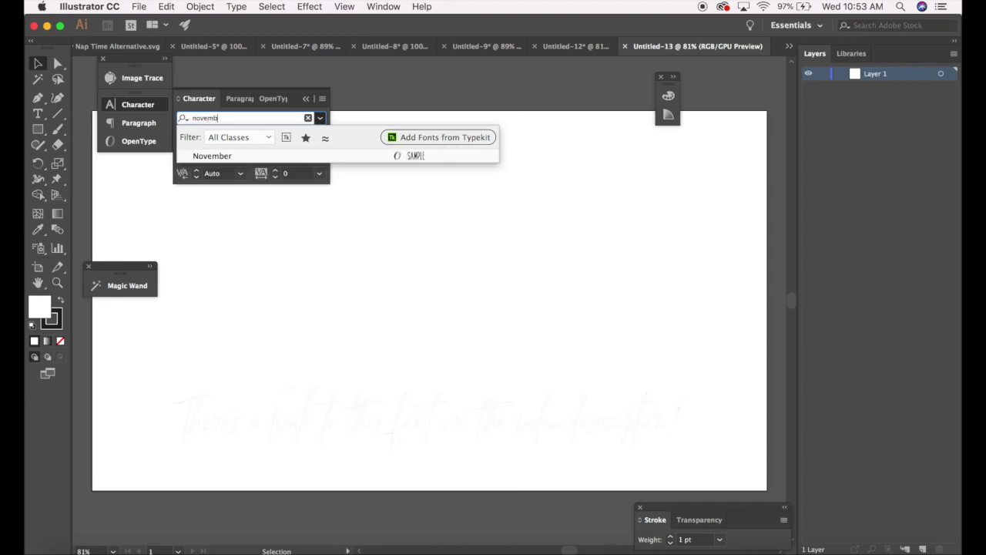
key(Return)
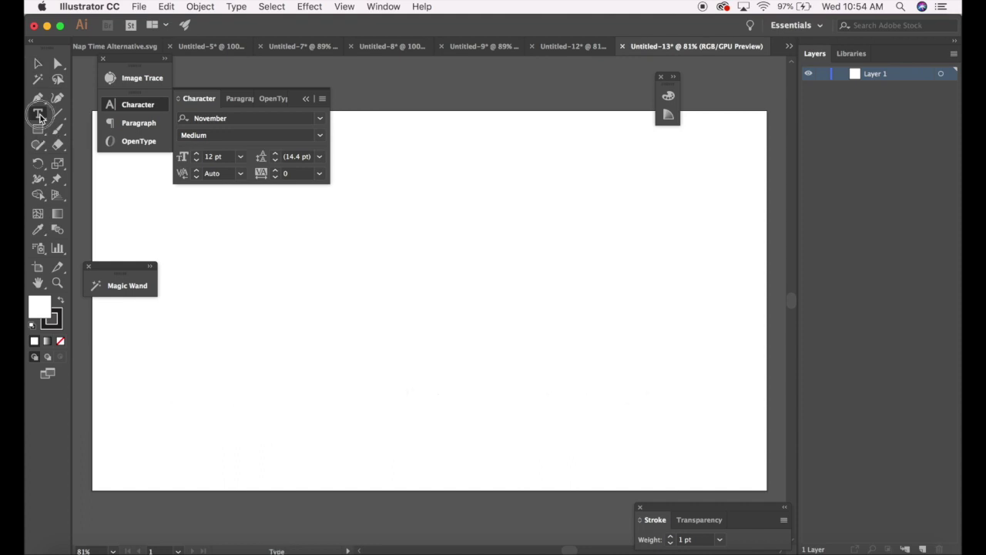
Step: Add a text object near the middle of the artboard at 72 pt reading JAN
click(38, 114)
click(395, 268)
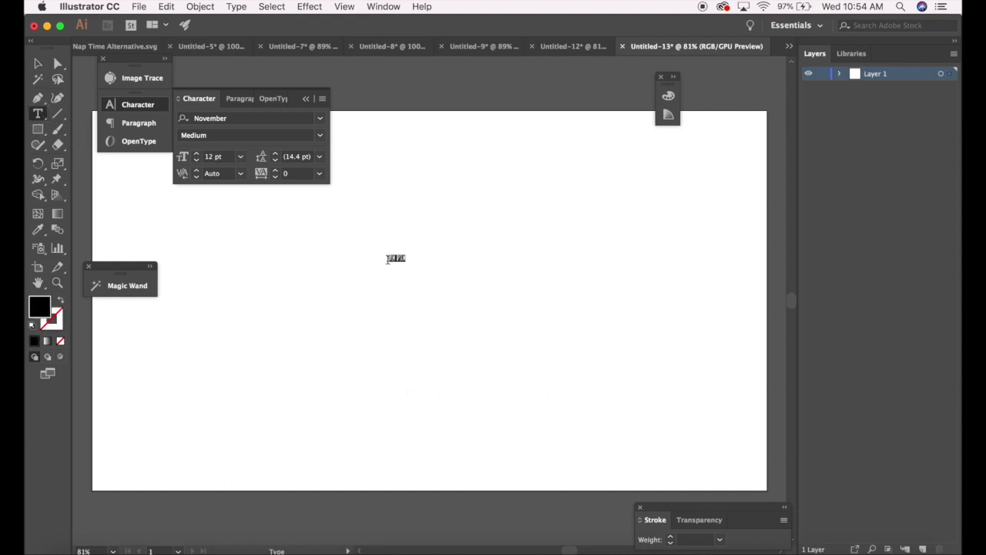
click(242, 157)
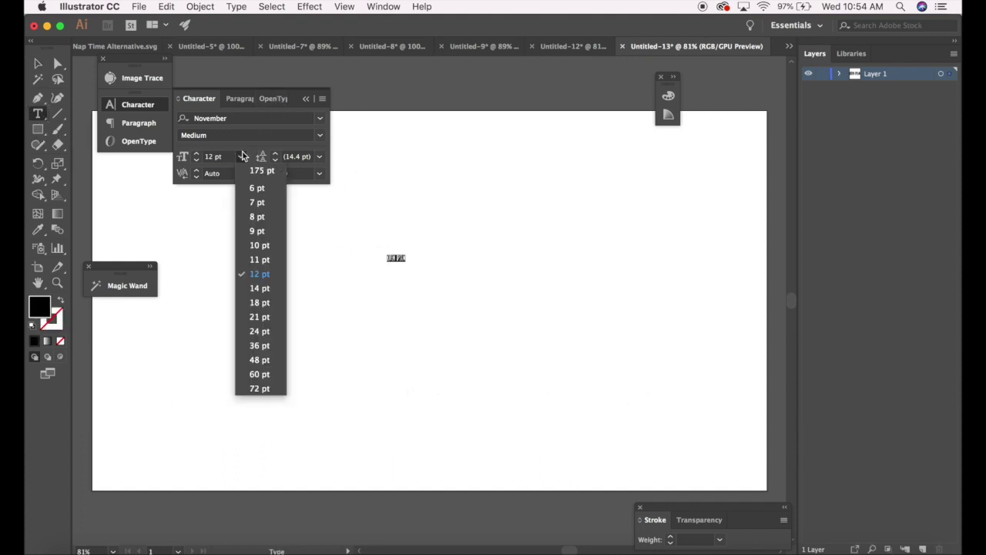
click(260, 388)
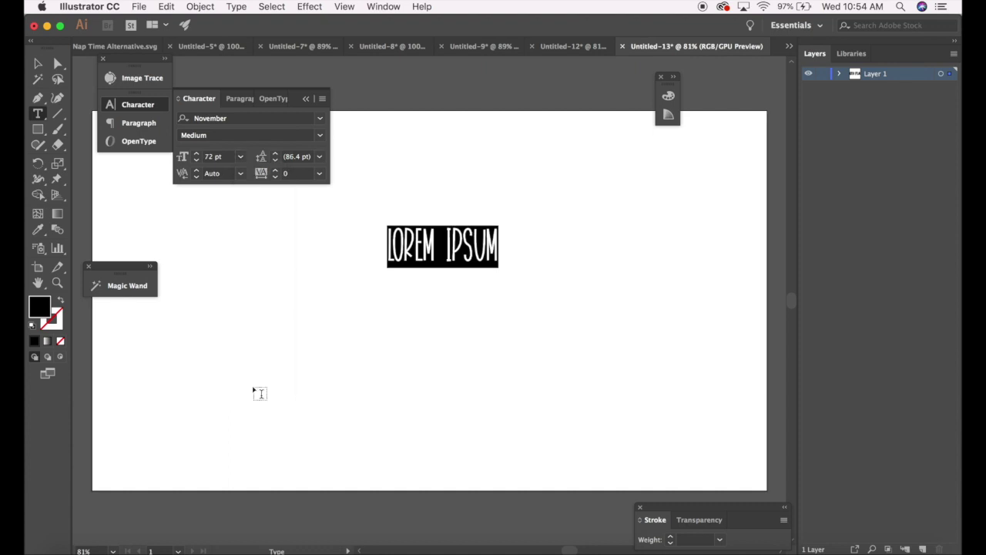
text(JAN)
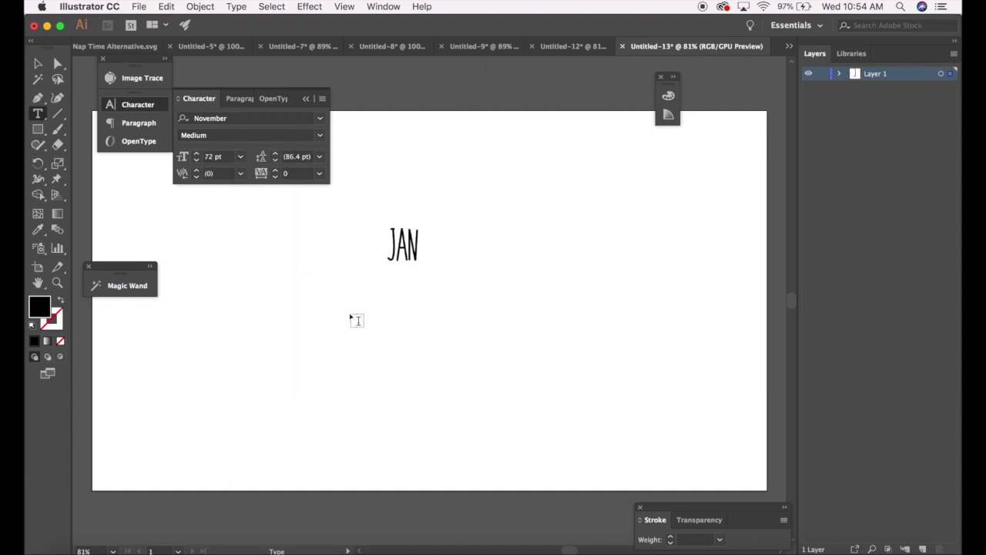
click(420, 250)
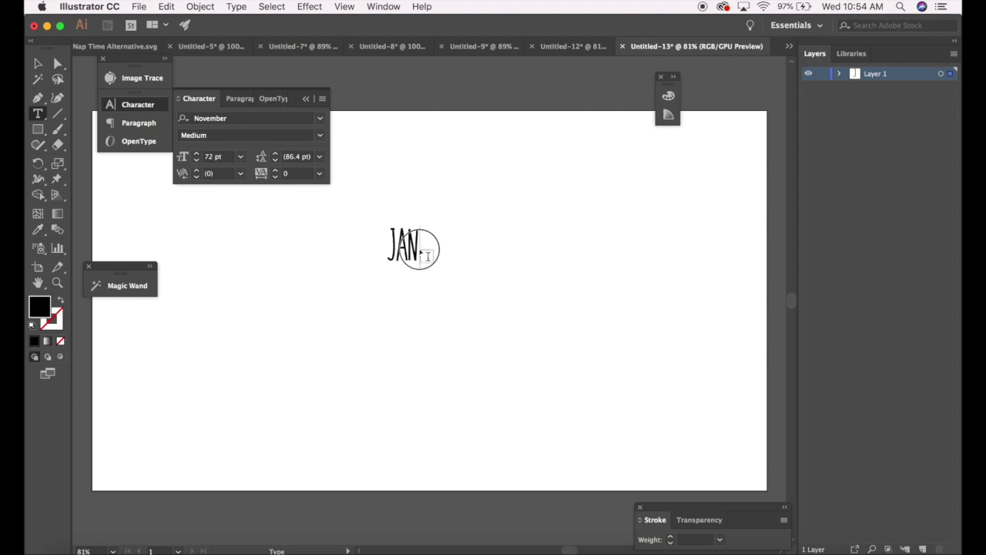
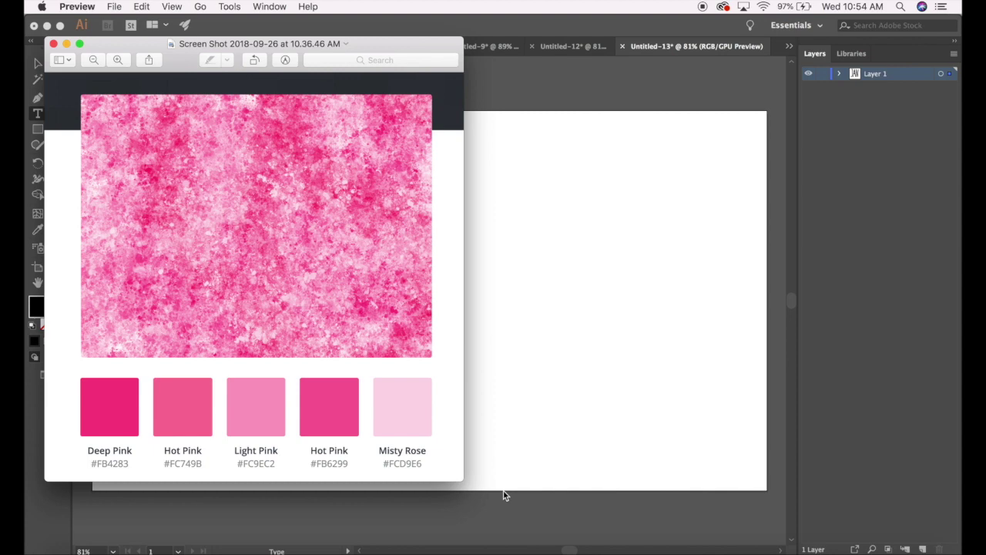
Step: Fill the JAN text with the reference palette's Hot Pink shade #FB6299 and deselect it
click(404, 520)
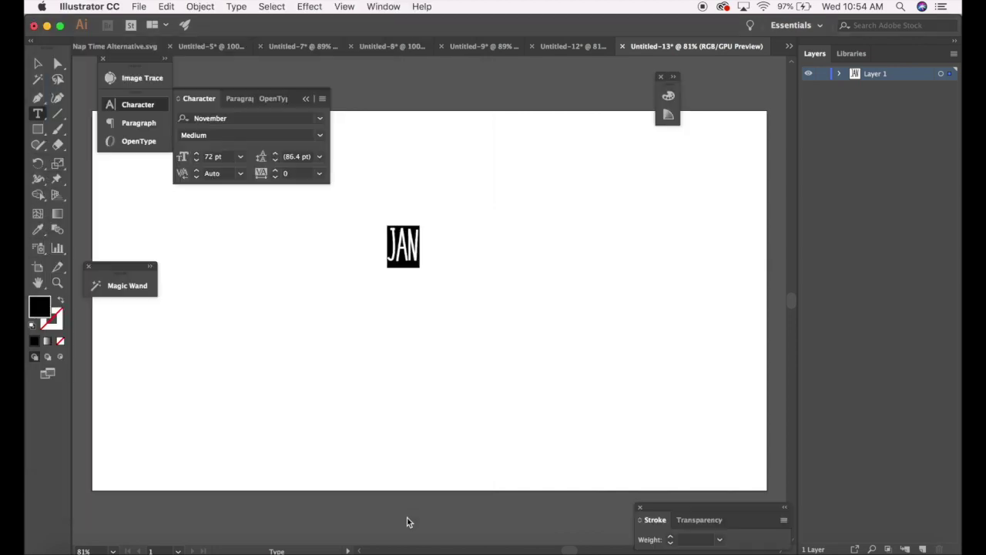
double_click(40, 308)
text(fb62a0)
key(Return)
key(Escape)
click(468, 345)
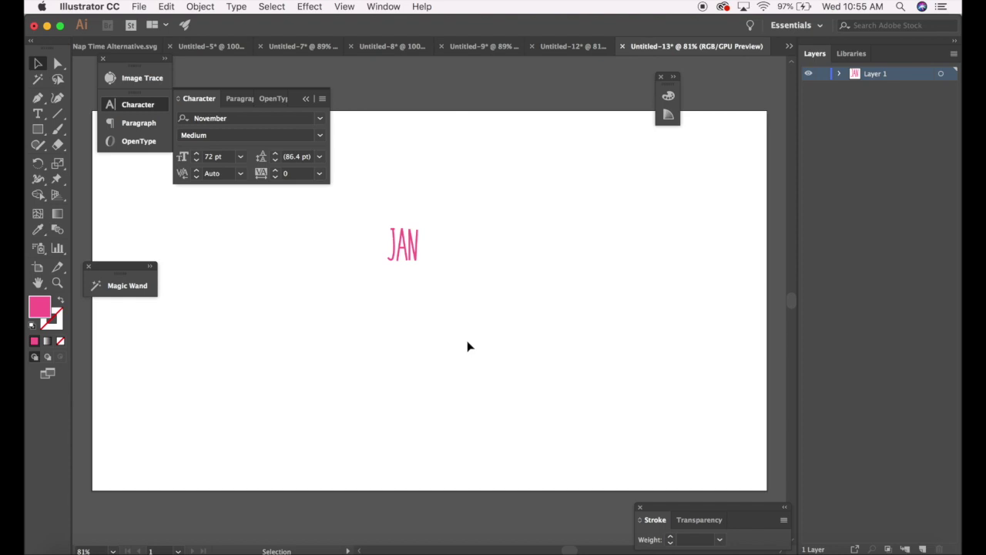
Step: Export the JAN artwork as the PNG "1 - Jan" into the digital planner's Months folder at High (300 ppi) with a transparent background
click(139, 8)
mouse_move(187, 222)
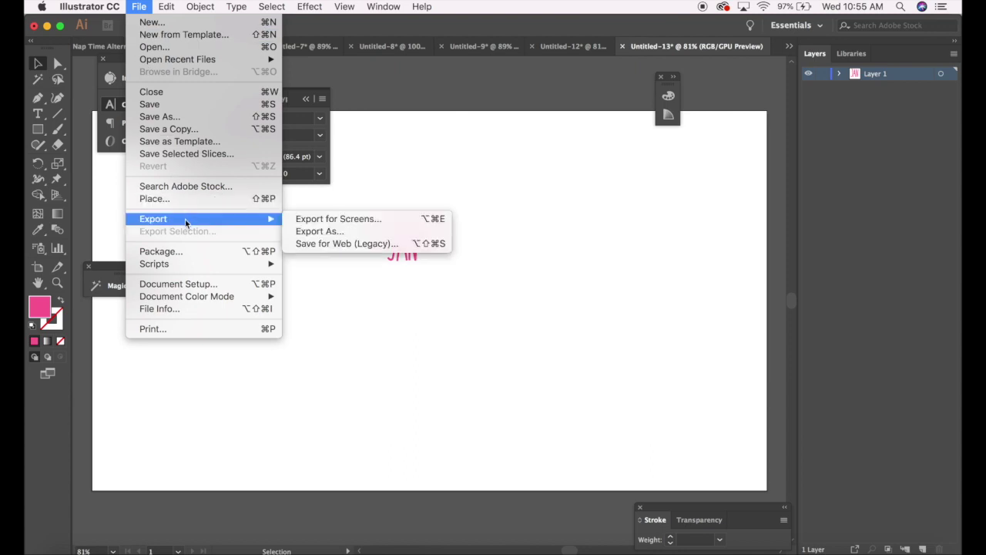
click(319, 232)
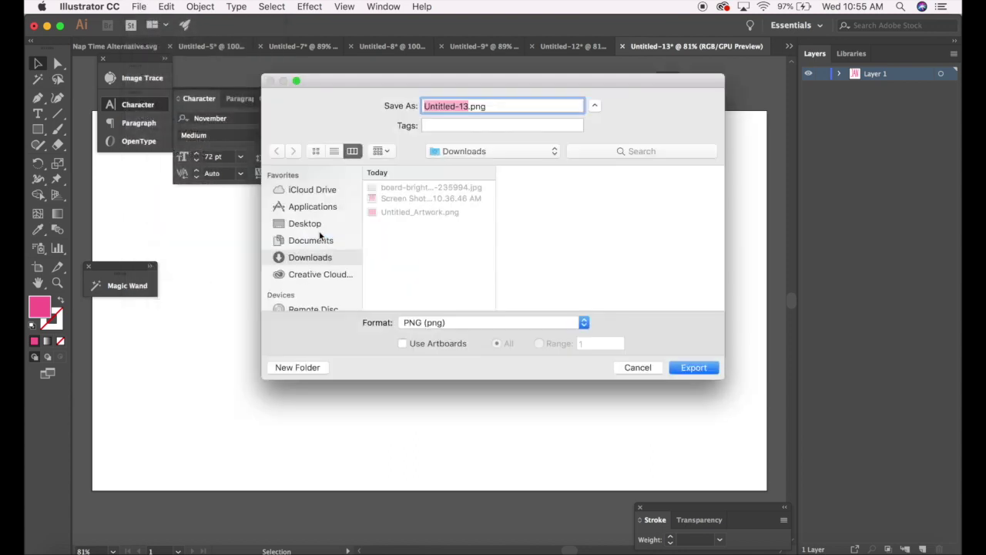
click(447, 324)
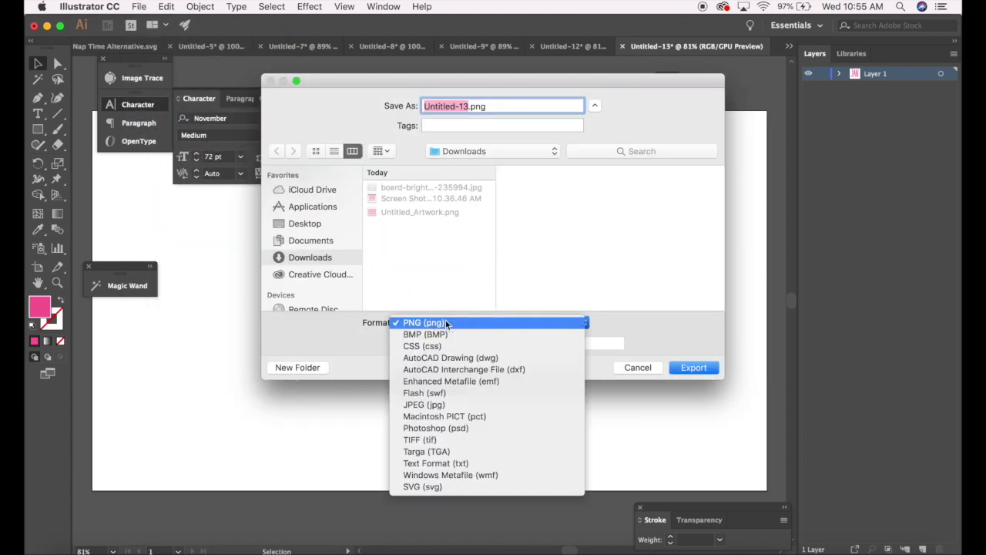
click(426, 324)
click(319, 241)
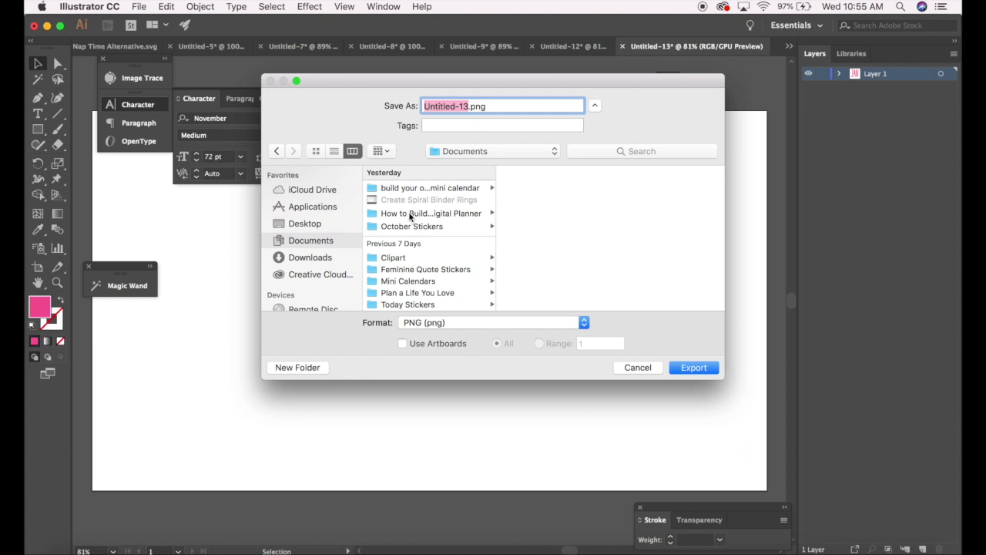
click(412, 215)
click(539, 200)
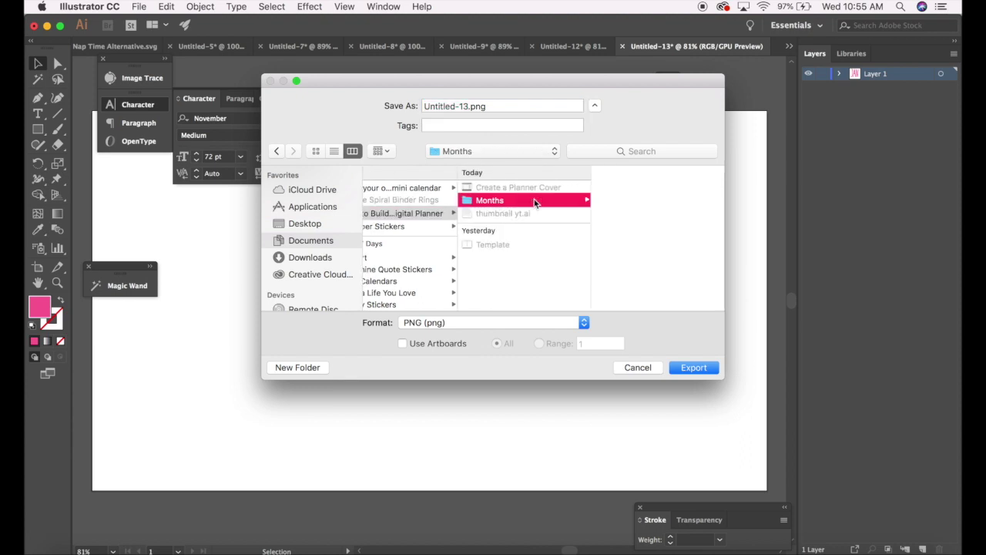
drag(469, 106, 389, 92)
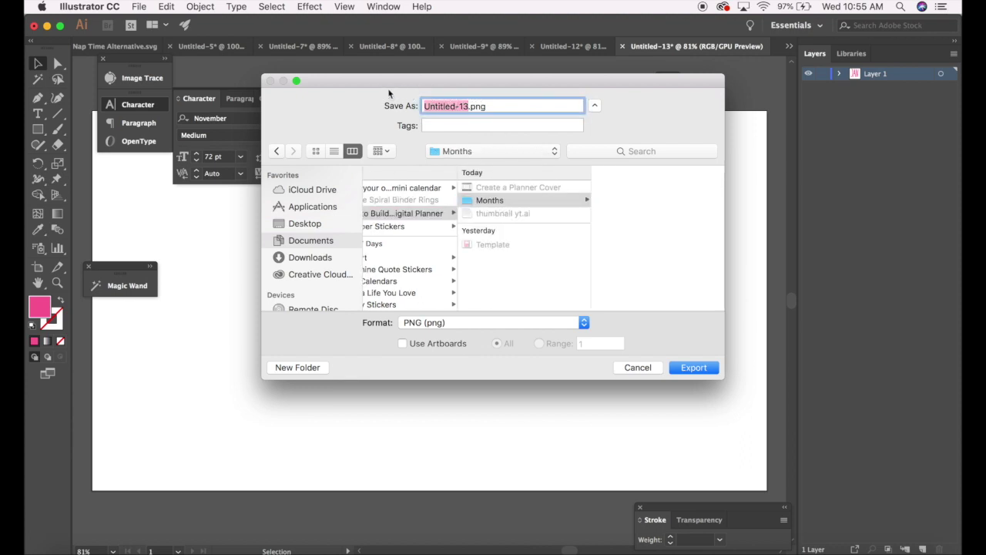
text(1 - Jan)
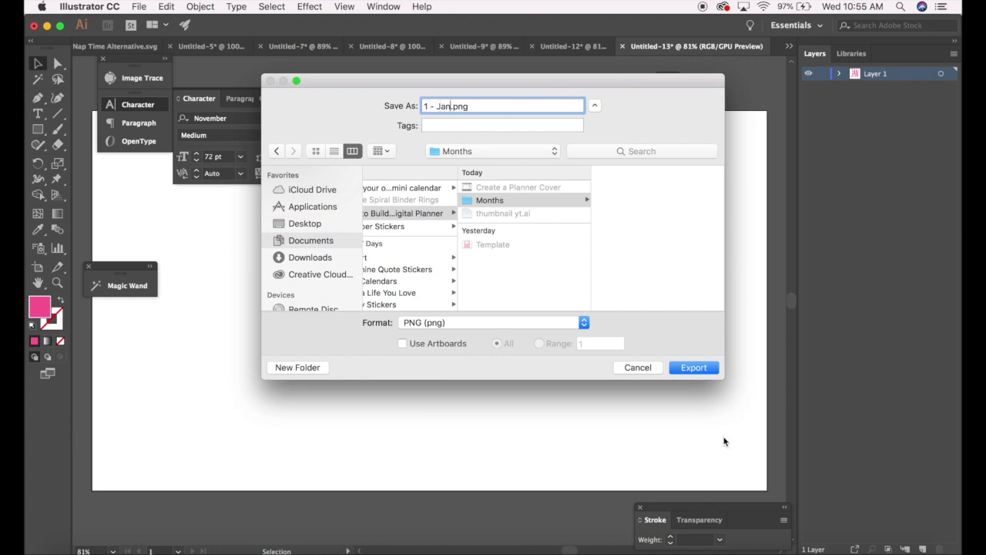
click(694, 367)
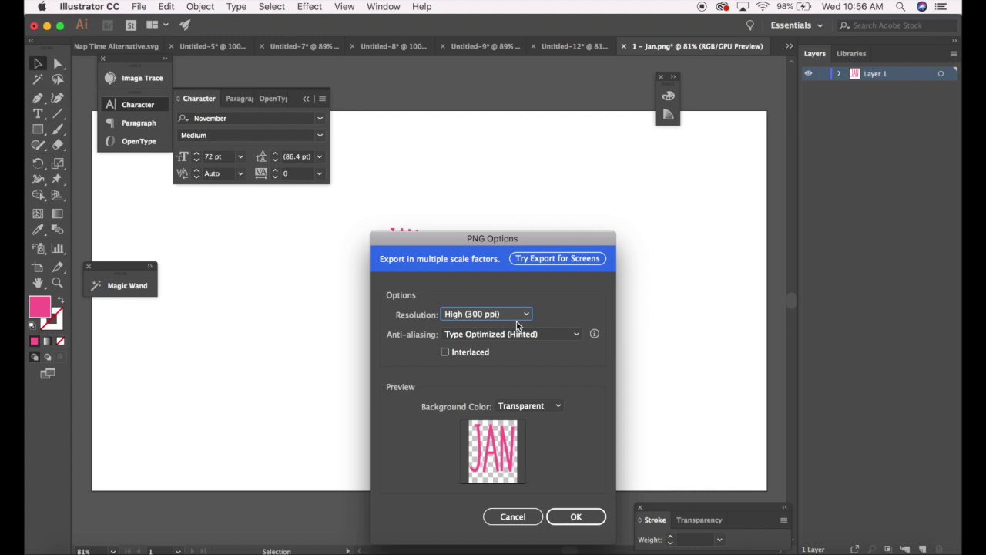
click(574, 516)
Step: Replace the text with each remaining month abbreviation, FEB to DEC, exporting each as a numbered PNG into Months, through "12 - Dec"
drag(428, 242, 363, 233)
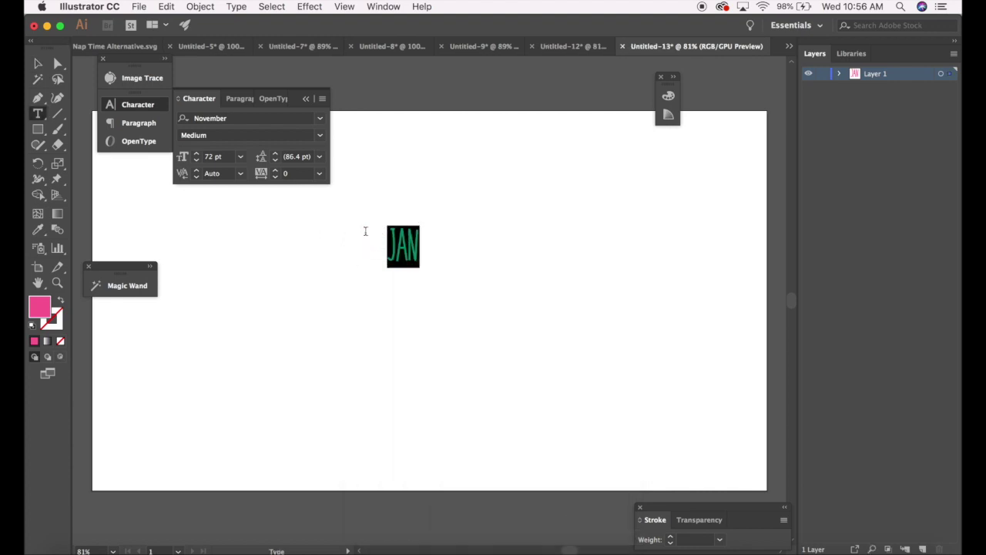
text(FEB)
key(super+e)
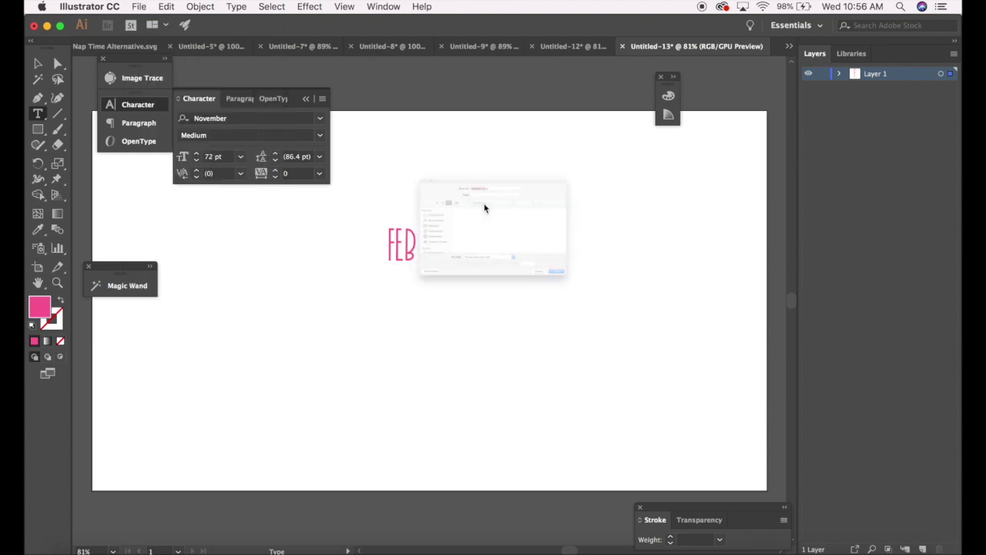
text(2)
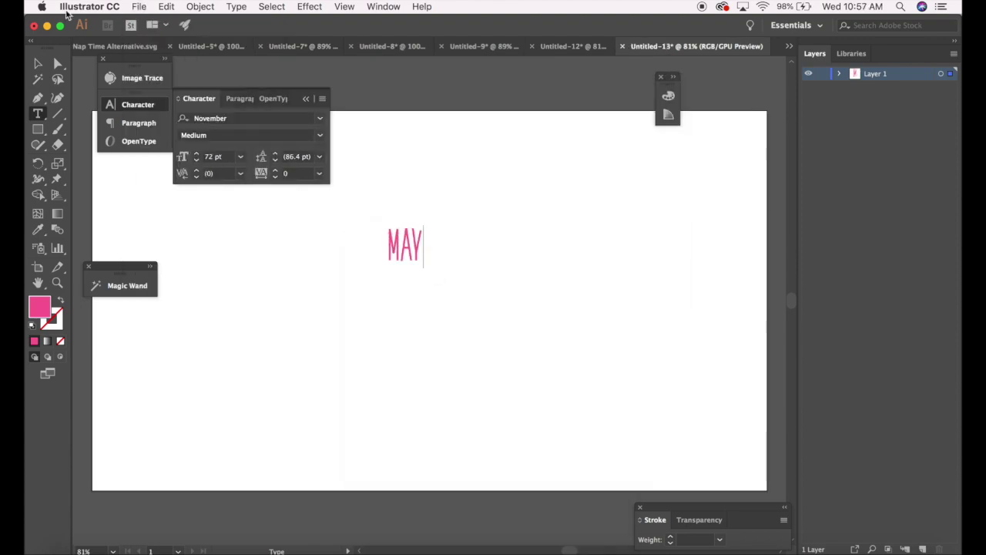
drag(428, 242, 339, 217)
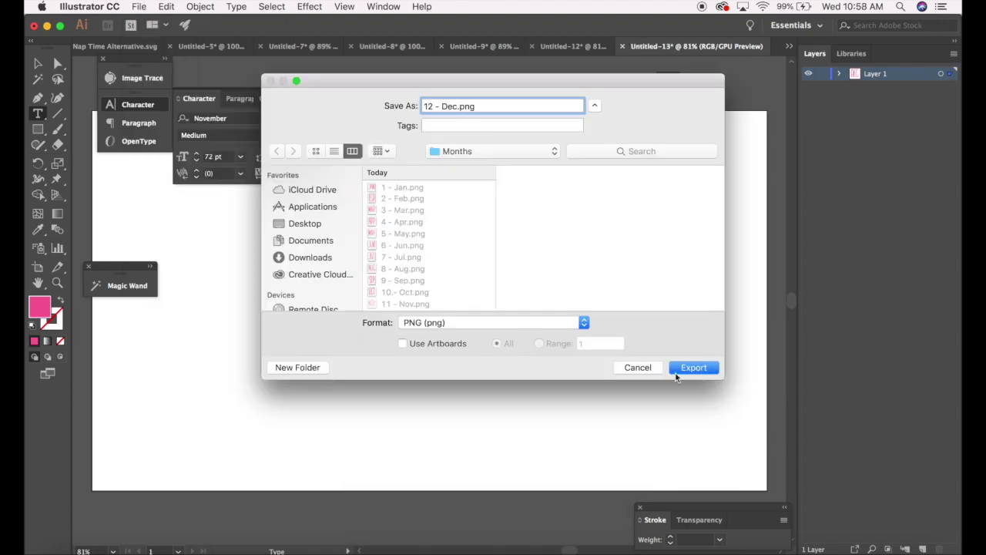
click(692, 367)
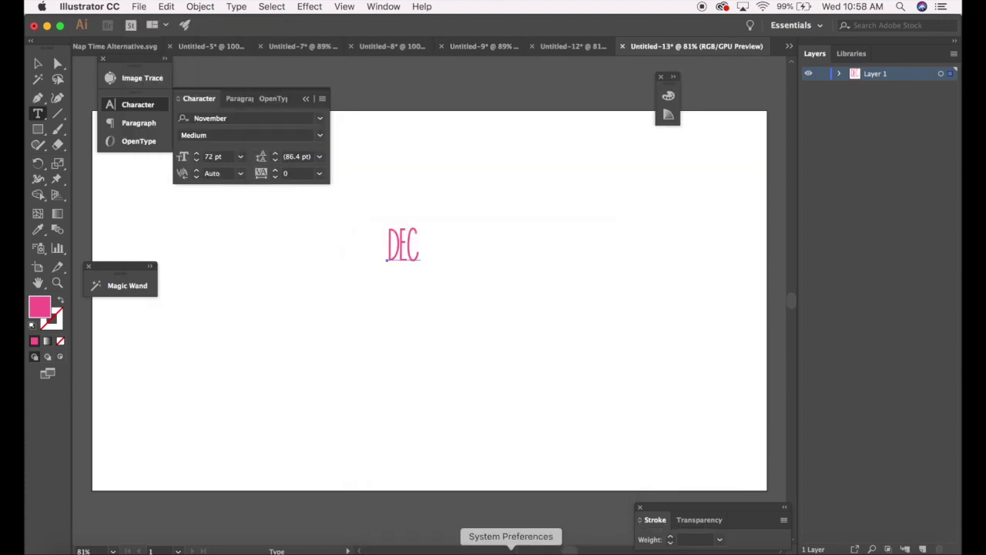
Step: Switch back to the notebook template in Keynote
click(417, 546)
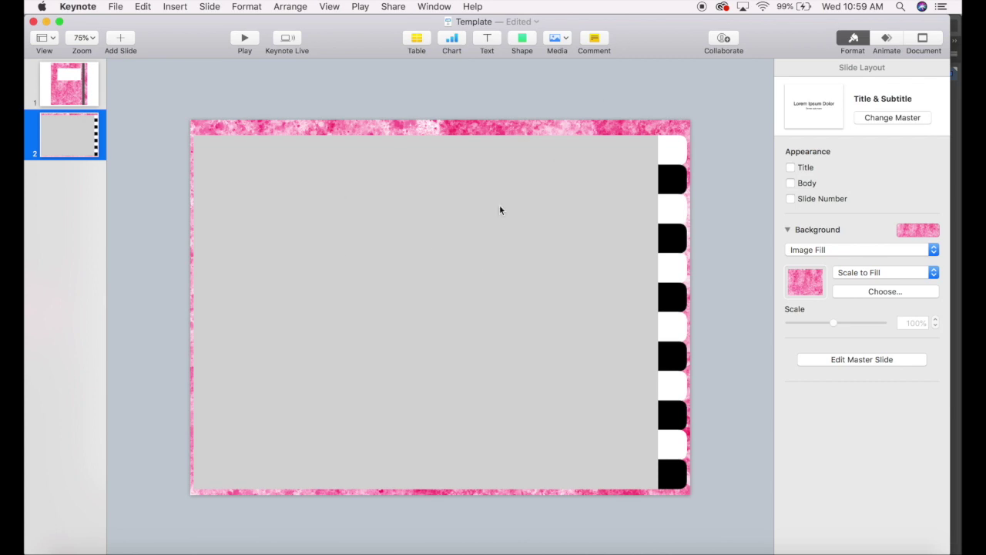
click(487, 40)
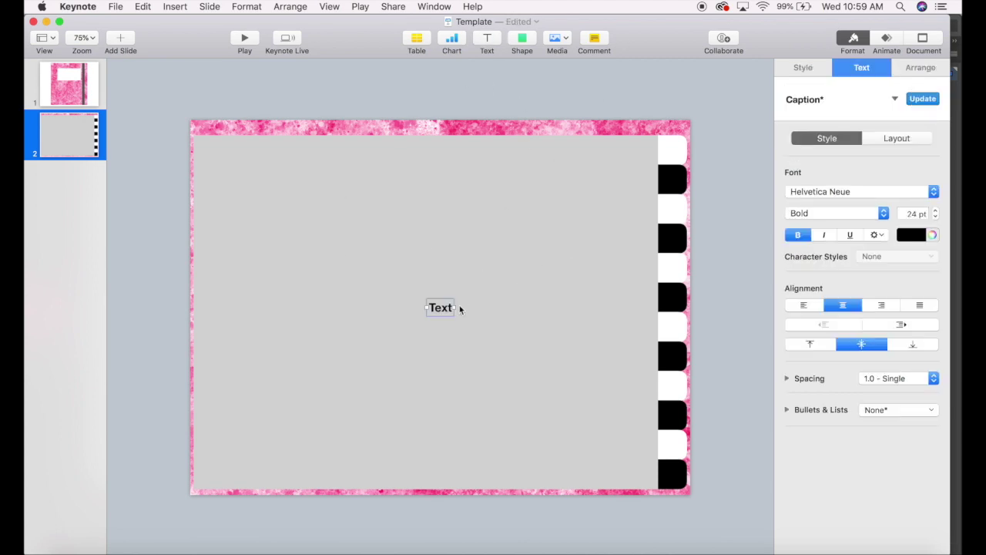
drag(454, 307, 593, 392)
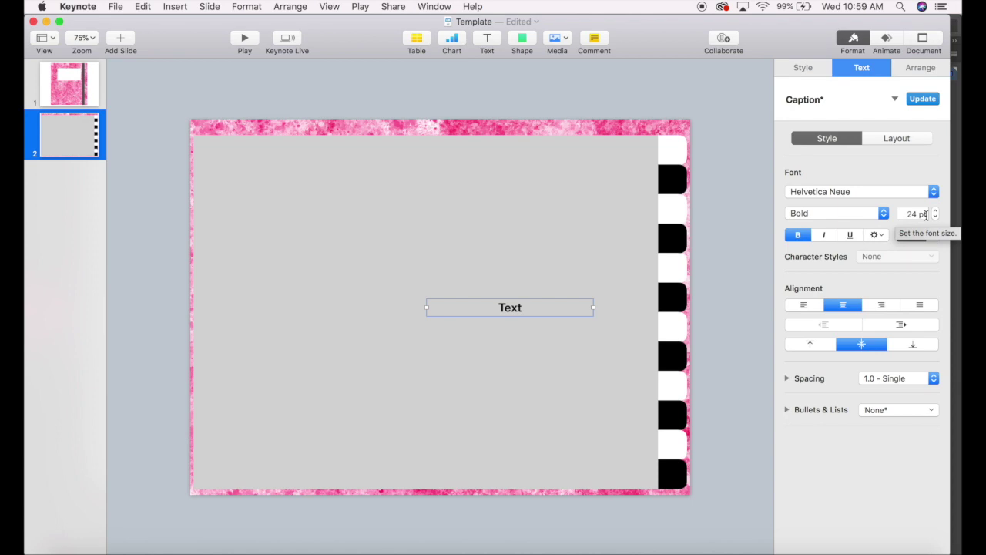
key(Escape)
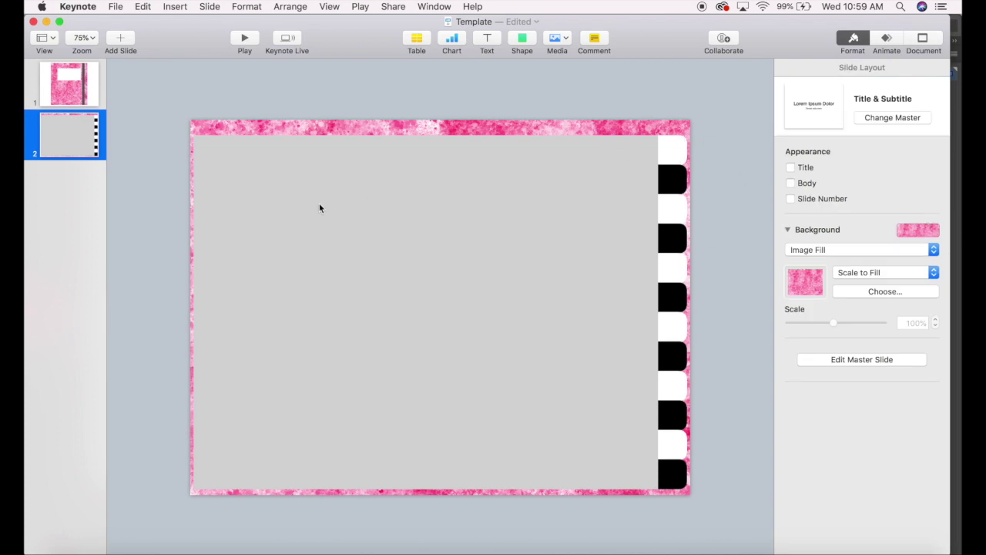
Step: Insert the exported JAN image from the digital planner's Months folder in Documents onto the planner page
click(117, 7)
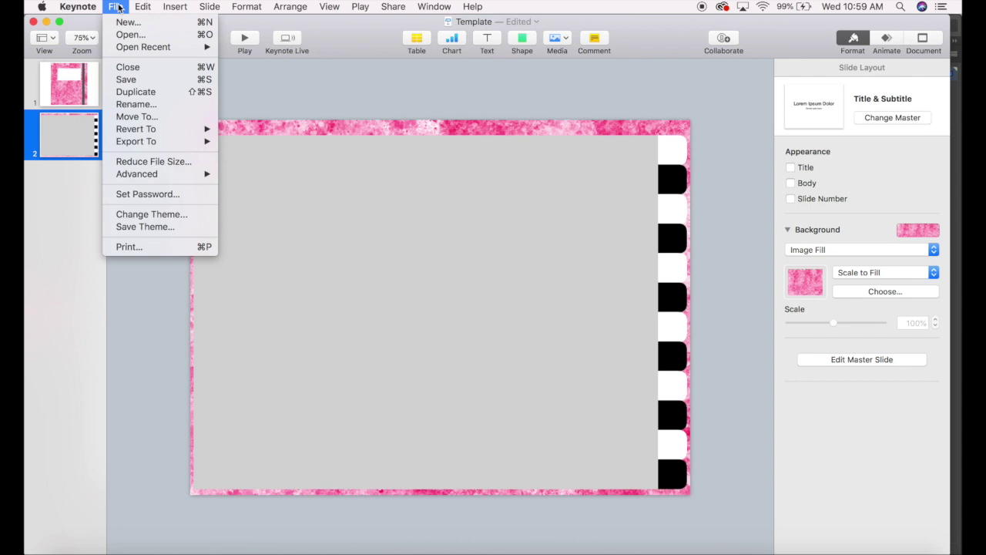
mouse_move(173, 6)
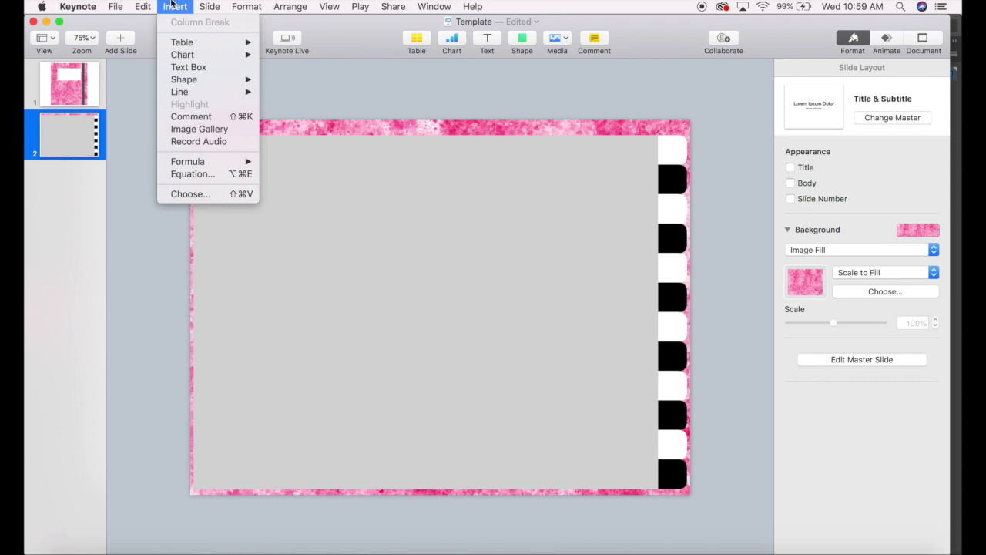
click(183, 193)
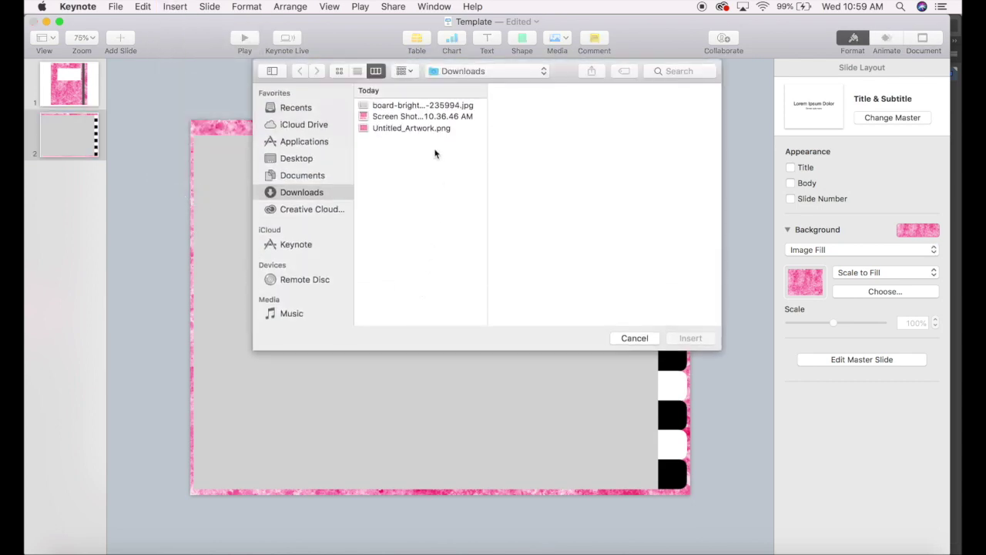
click(311, 176)
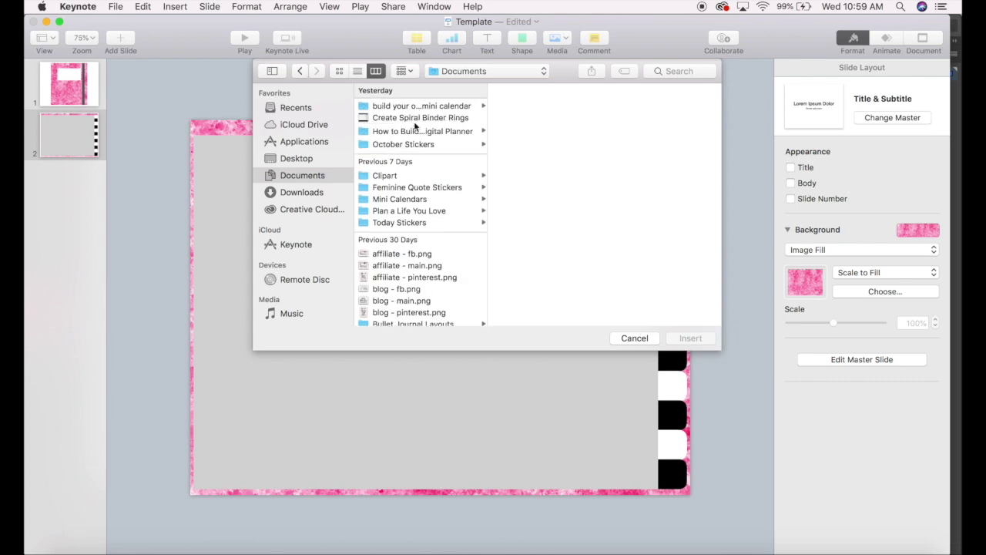
click(416, 131)
click(521, 115)
double_click(614, 105)
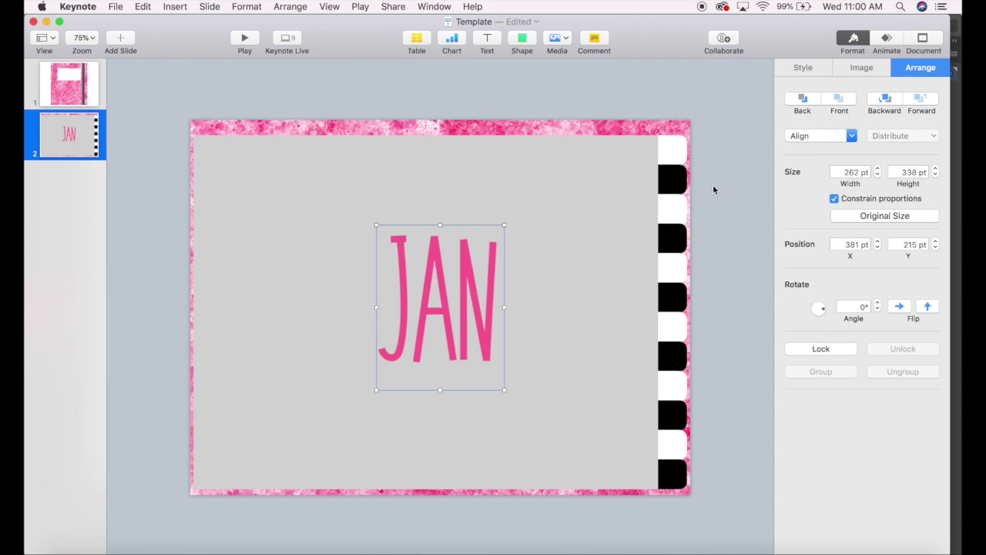
Step: Compare the JAN image with the first tab's size and set the image's width to 56 pt with proportions constrained
click(675, 155)
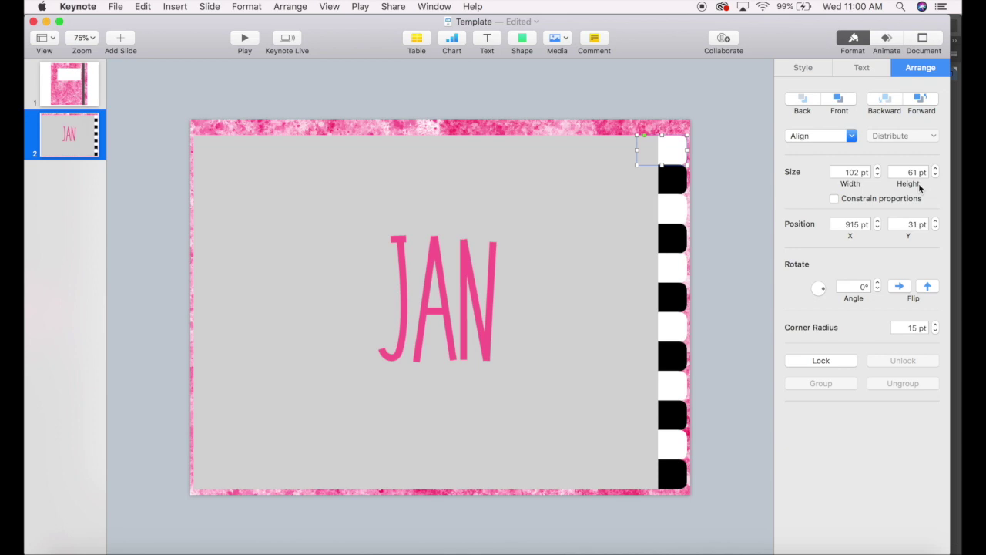
click(466, 272)
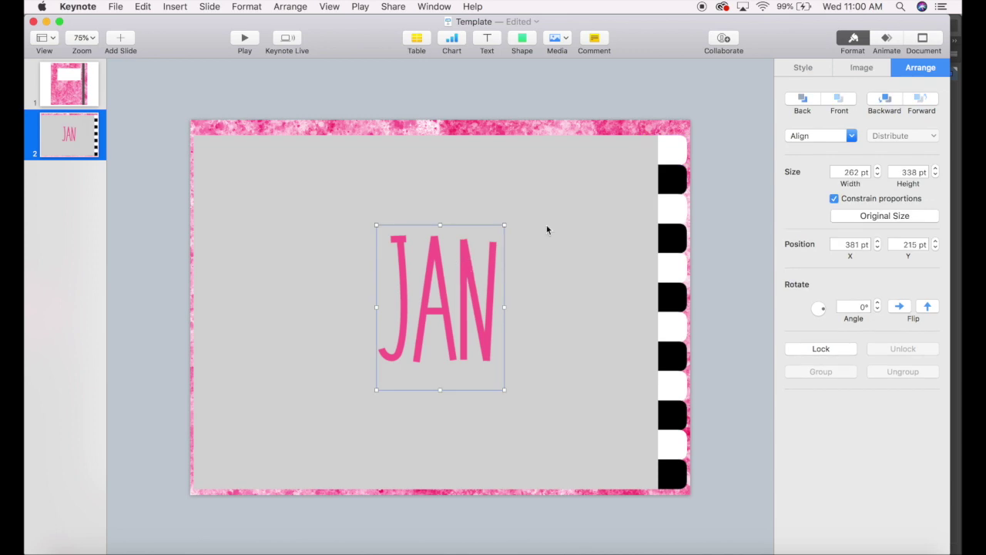
click(675, 154)
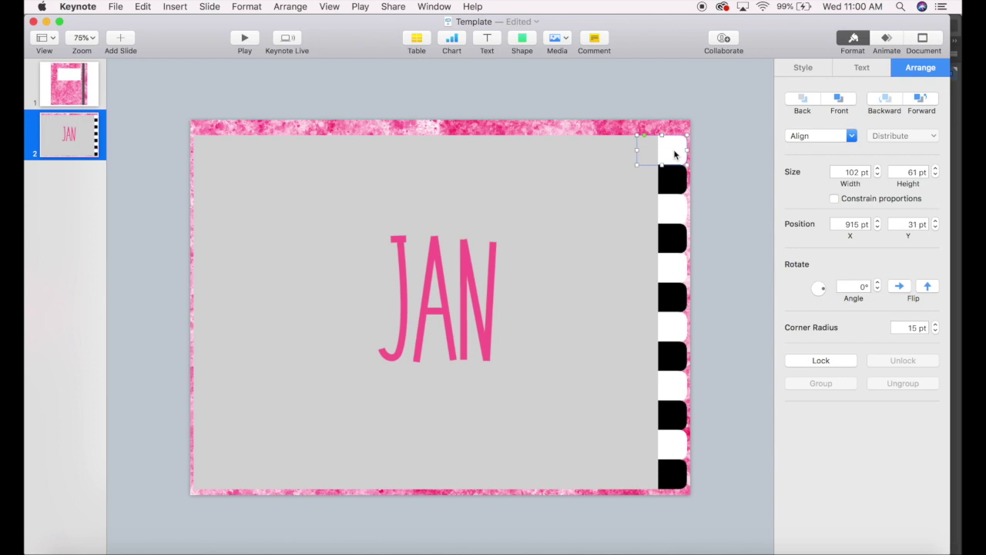
click(468, 269)
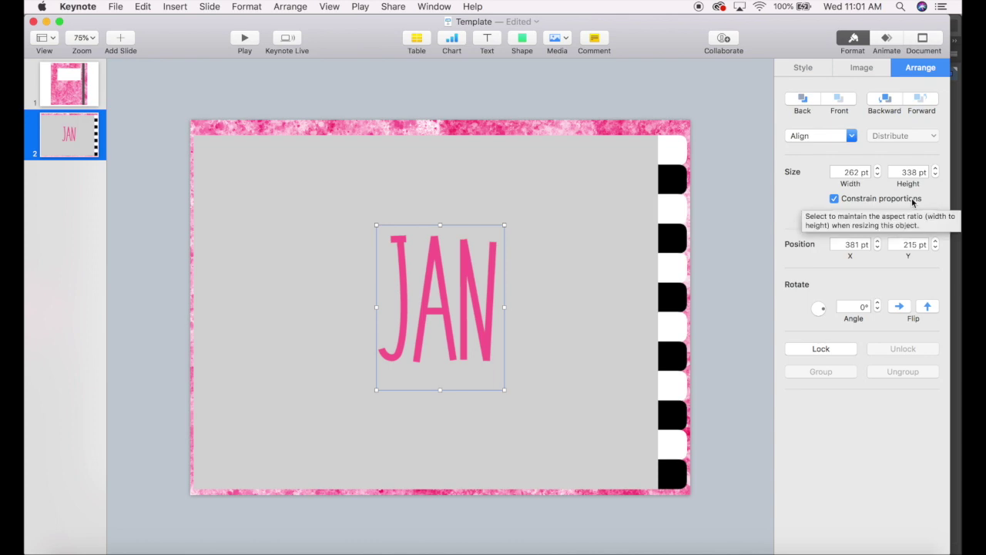
triple_click(845, 172)
text(56)
key(Return)
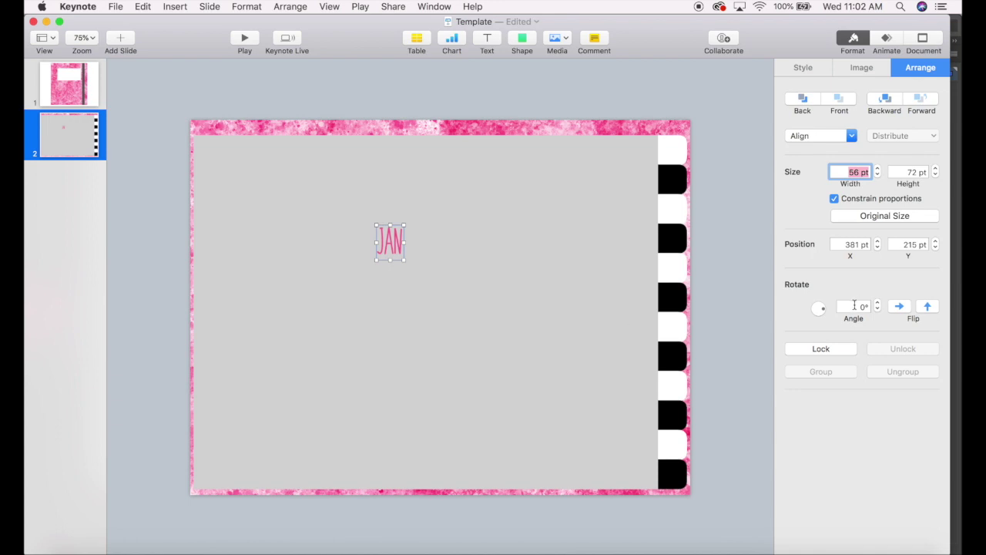
Step: Rotate the JAN image to 90°
drag(842, 305, 874, 307)
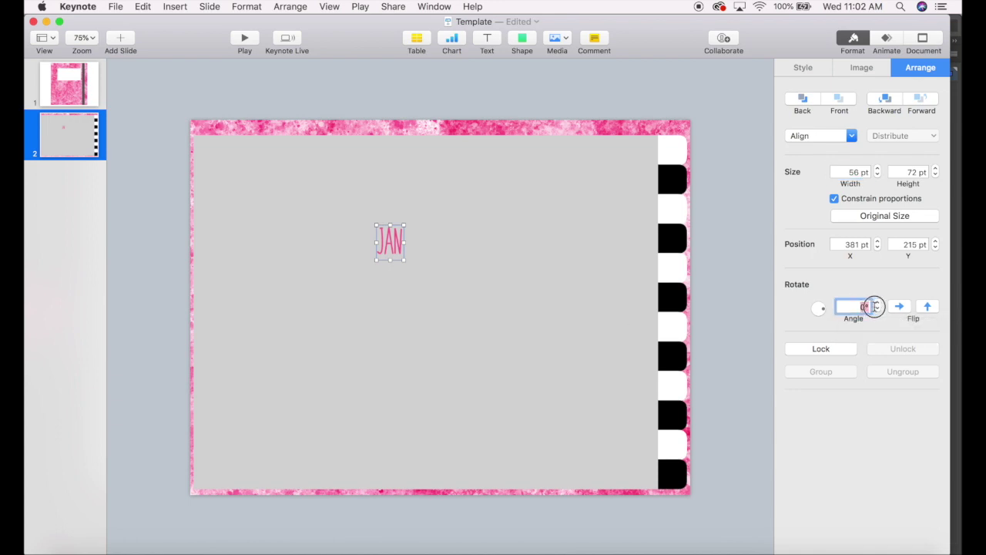
text(90)
key(Return)
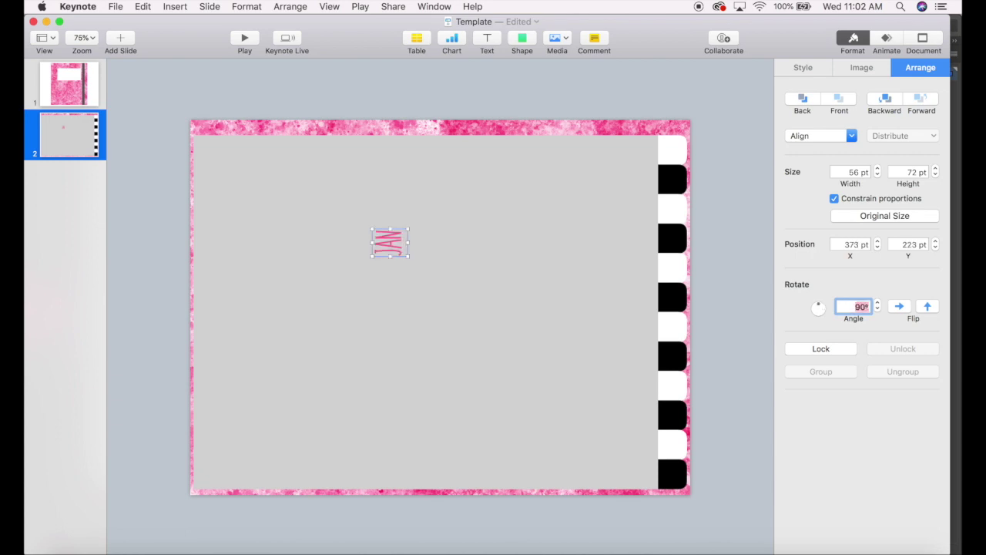
Step: Set the JAN image's rotation angle to 270°
click(857, 306)
key(BackSpace)
text(27)
key(Return)
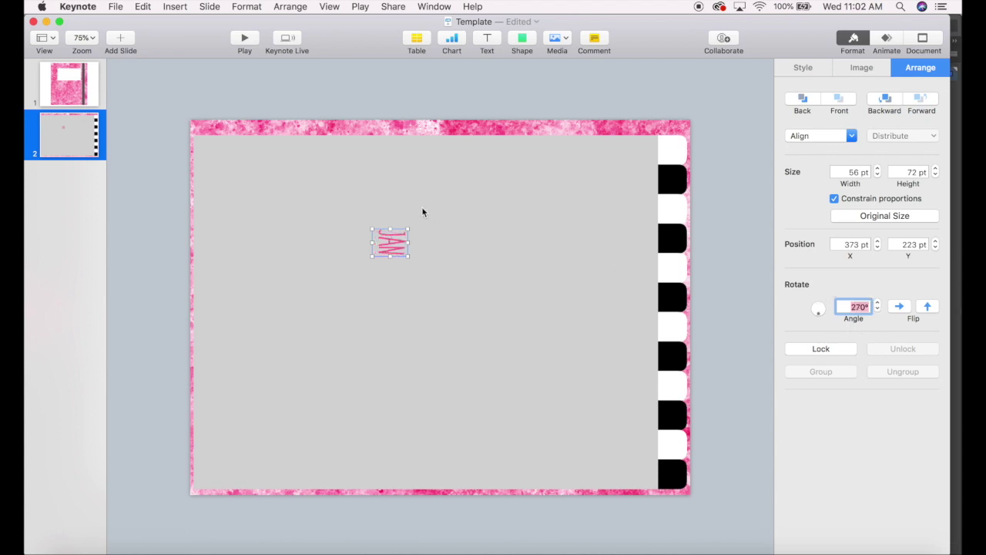
drag(386, 245, 481, 207)
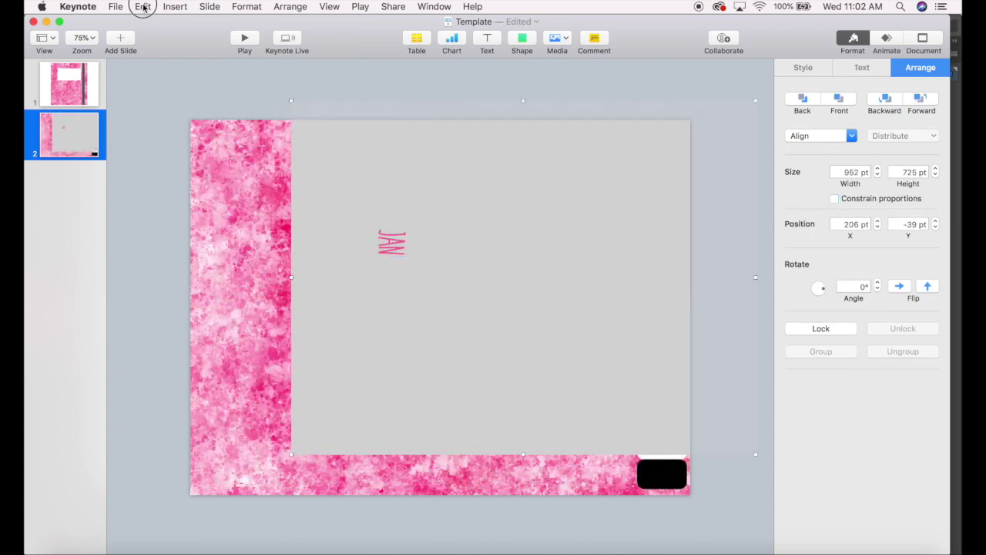
click(143, 7)
click(150, 23)
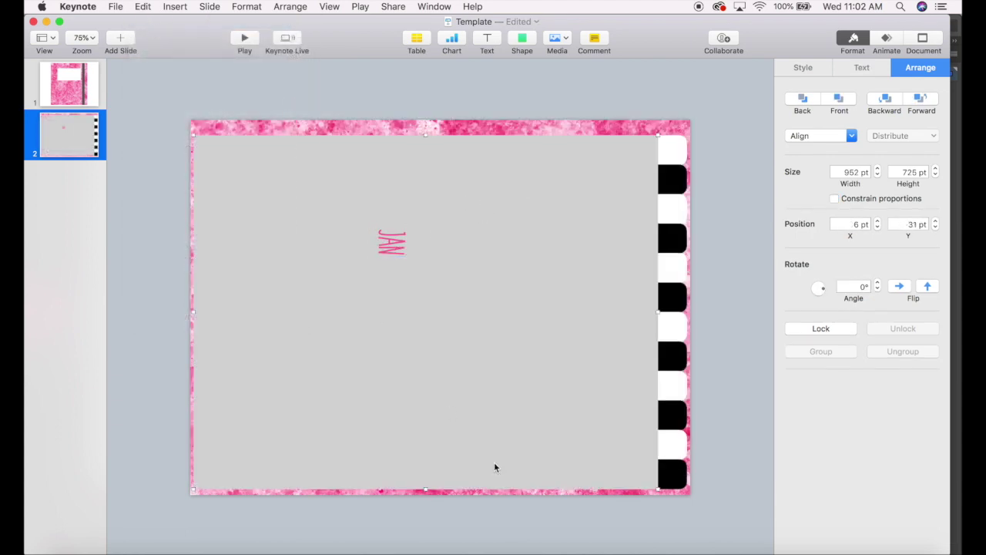
Step: Lock the grey page rectangle and place the JAN label on the first white tab at x 946 pt, y 34 pt
click(790, 329)
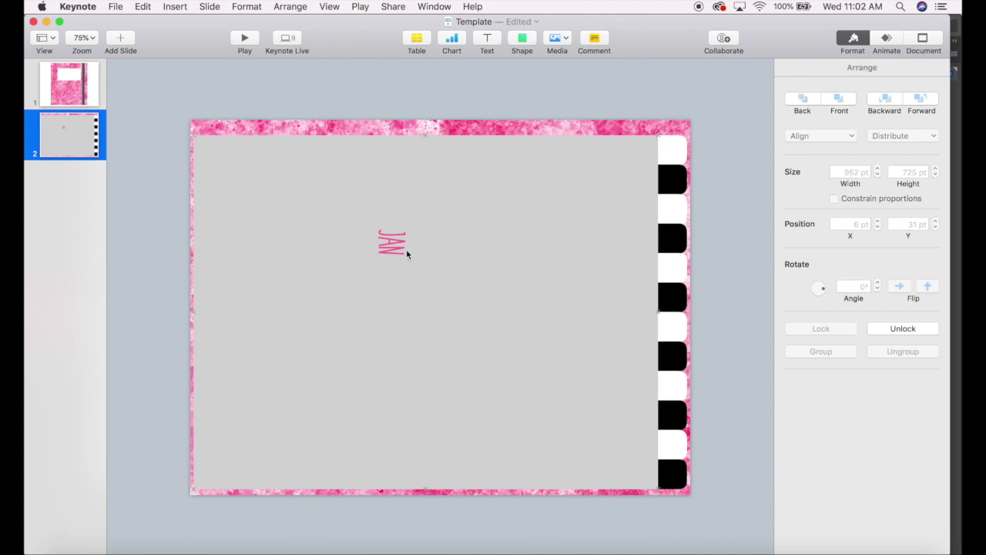
drag(392, 245, 673, 151)
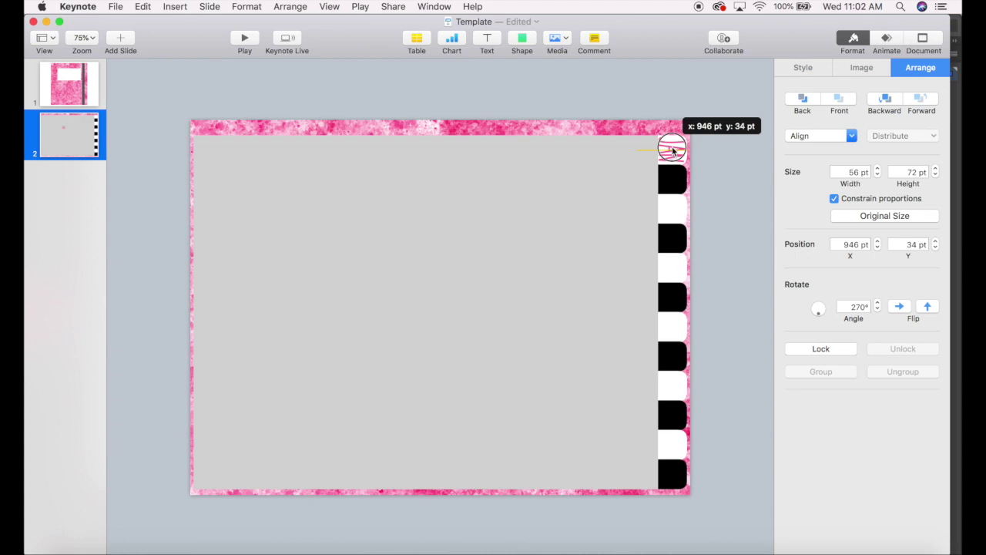
drag(673, 151, 673, 151)
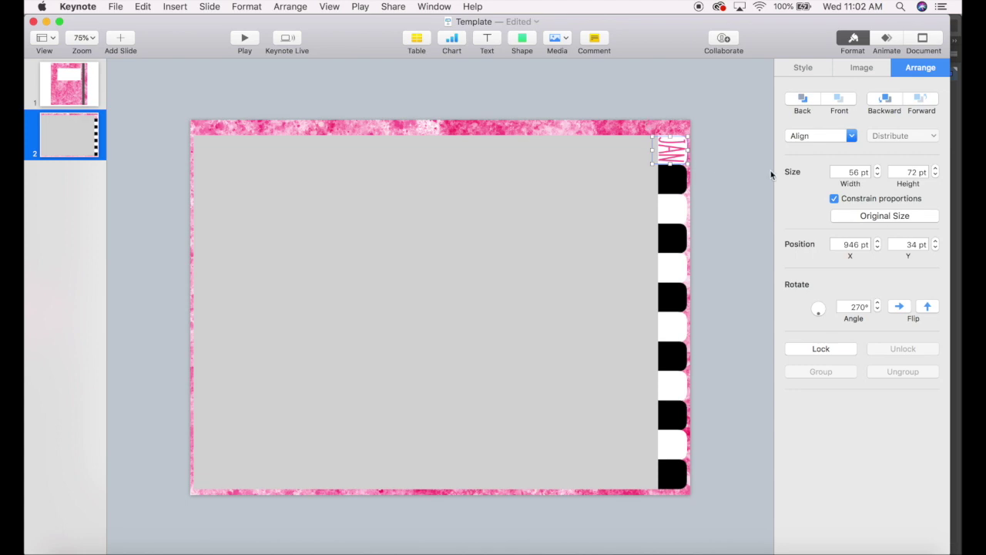
Step: Turn off constrained proportions for the JAN label and set its height to 65 pt
click(834, 198)
click(932, 173)
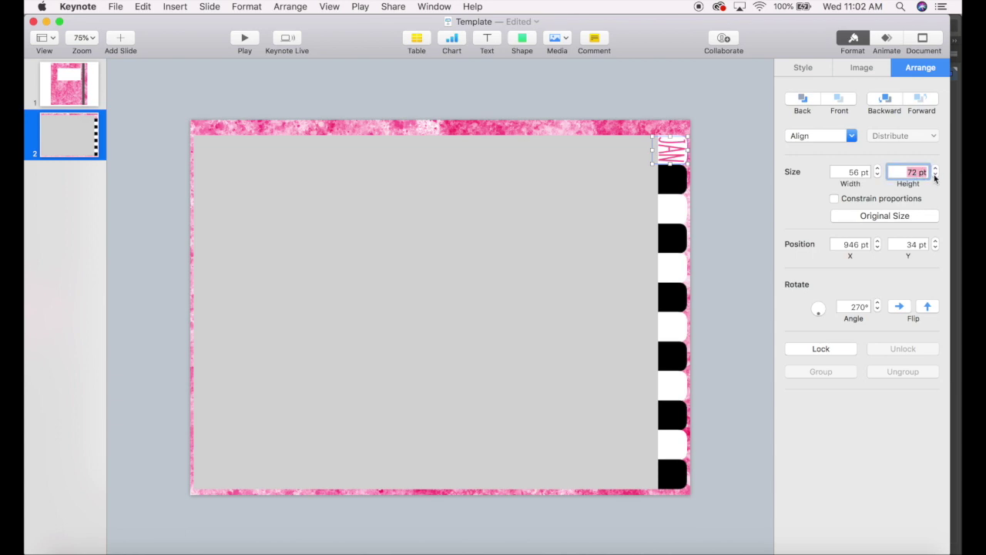
text(65)
key(Return)
click(661, 104)
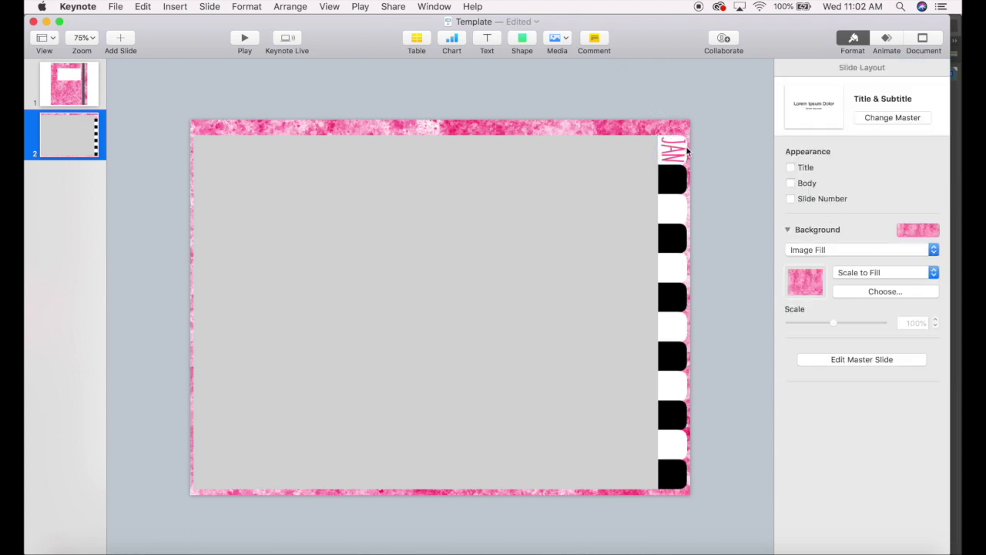
Step: Undo the JAN label's last height change and clear the selection
click(172, 10)
mouse_move(145, 8)
click(168, 24)
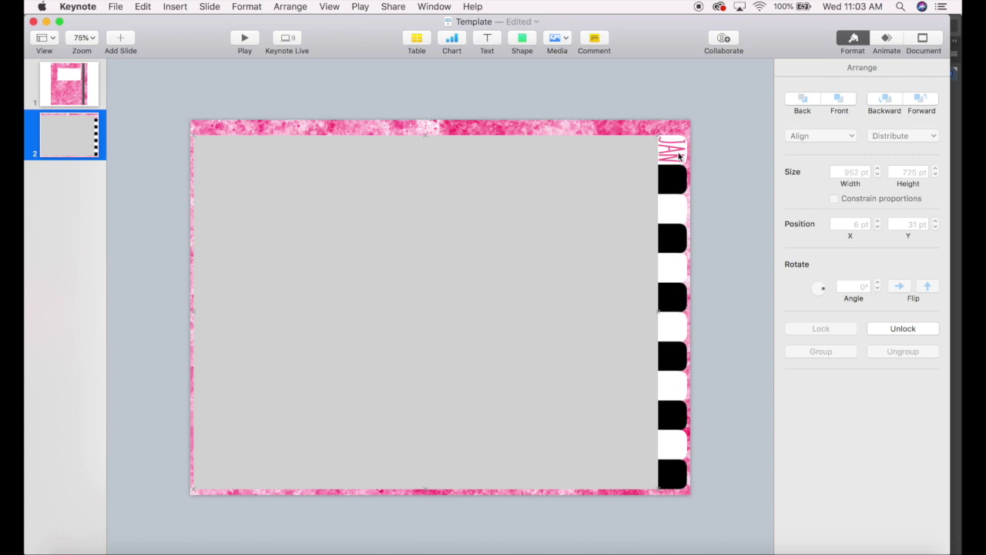
click(658, 119)
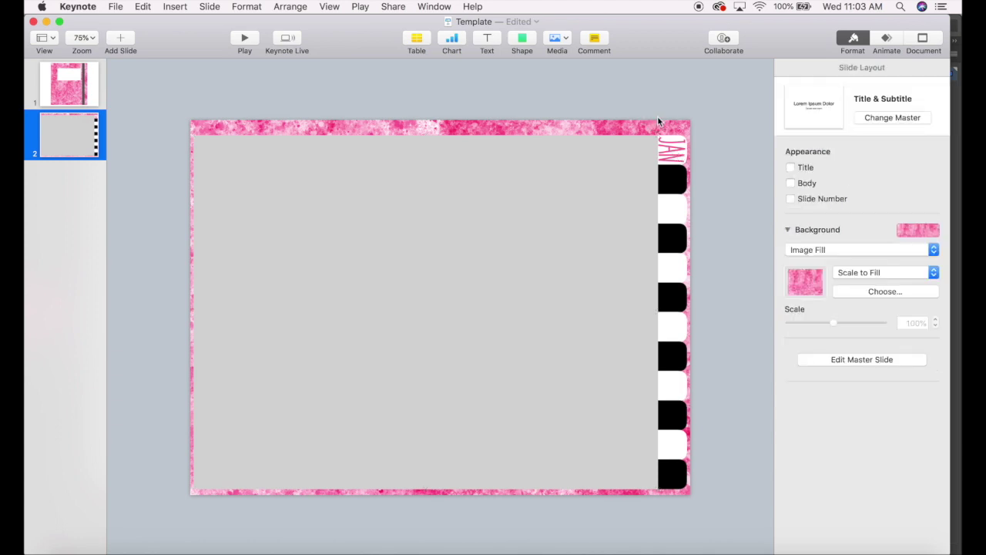
click(678, 155)
drag(677, 154, 686, 151)
click(143, 7)
click(156, 23)
click(738, 109)
Step: Nudge the JAN label on the first tab to x 945 pt, y 34 pt and deselect it
drag(686, 152, 683, 152)
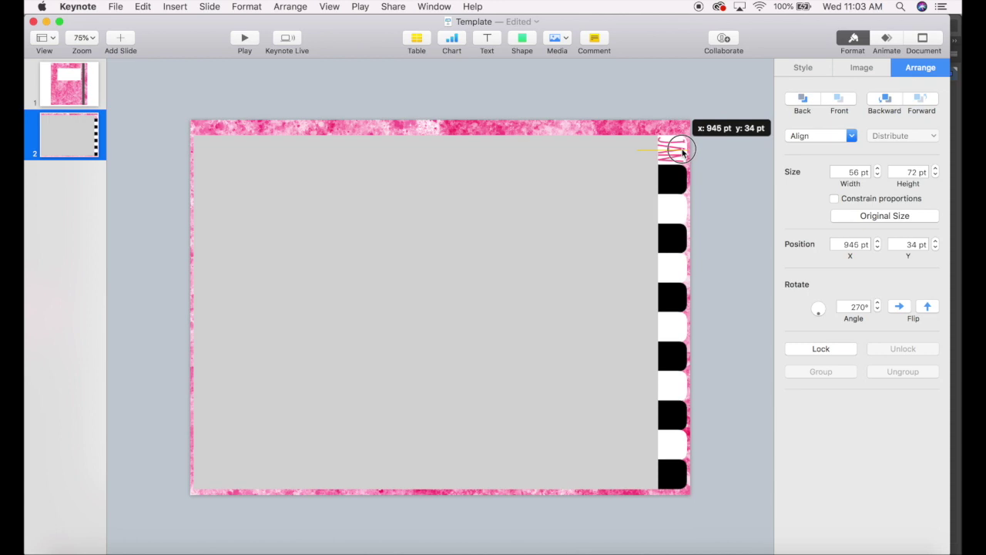
drag(683, 152, 683, 152)
click(717, 167)
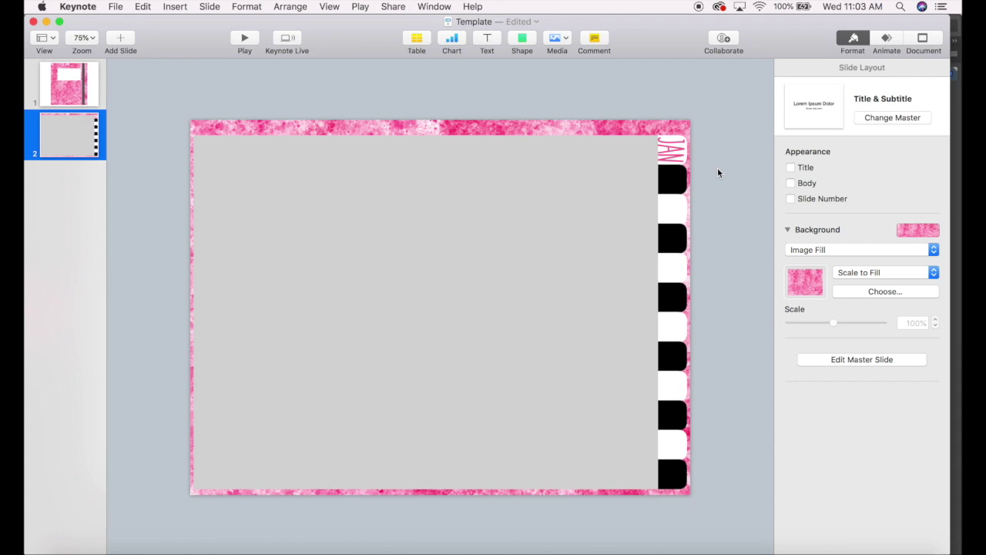
Step: Insert the FEB month image on the page, 56 pt wide and rotated 270°
click(175, 6)
click(198, 194)
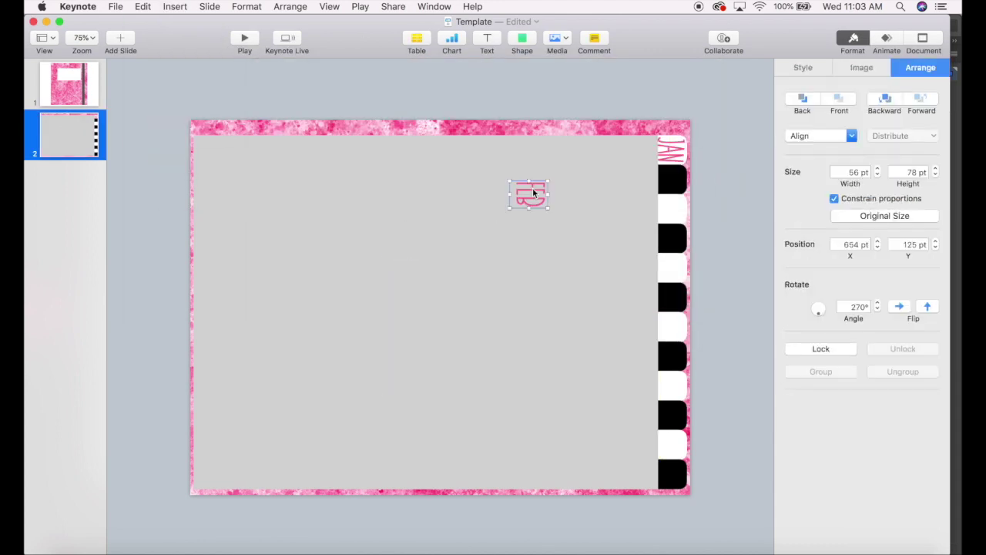
Step: Set the JAN label's height to 65 pt and reposition it within the first tab
click(672, 153)
click(677, 154)
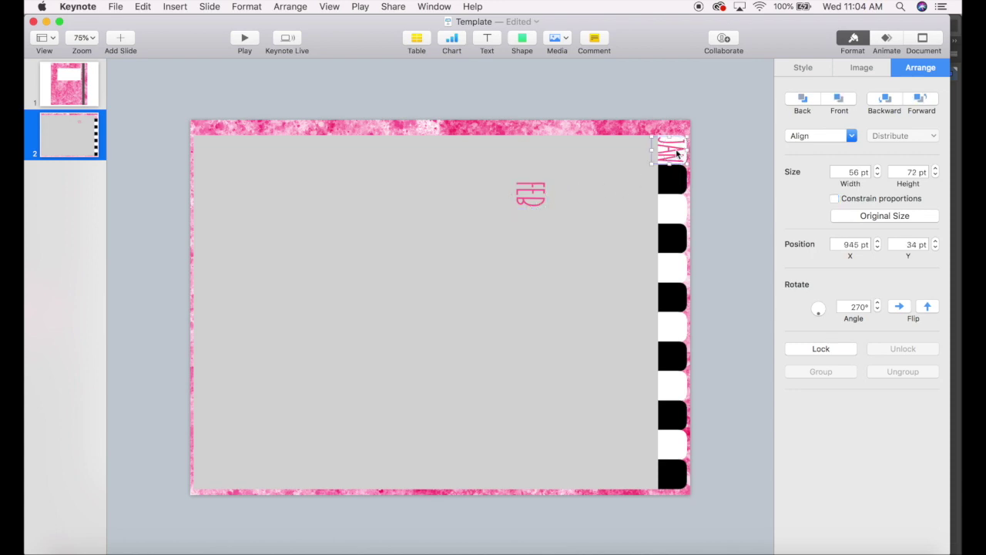
double_click(920, 171)
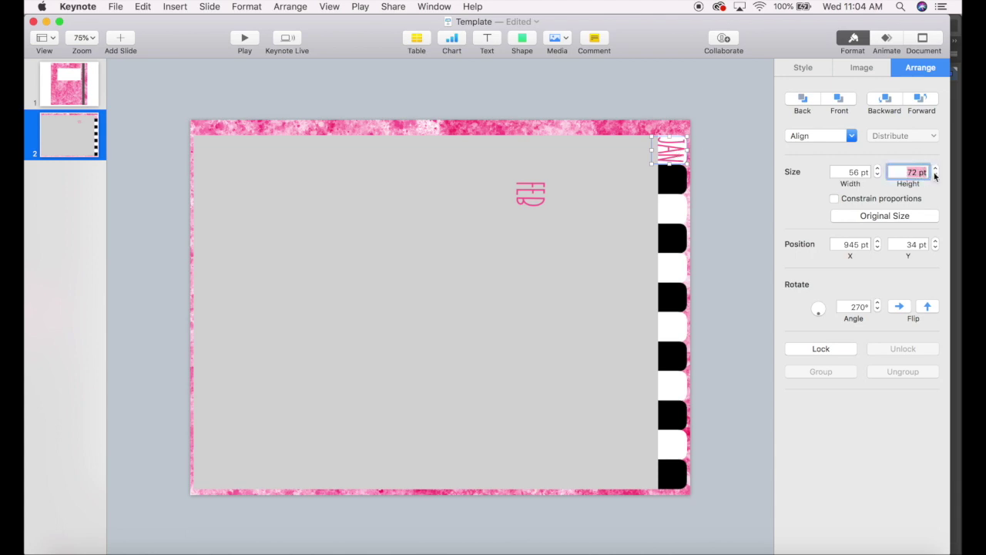
text(65)
key(Return)
click(741, 175)
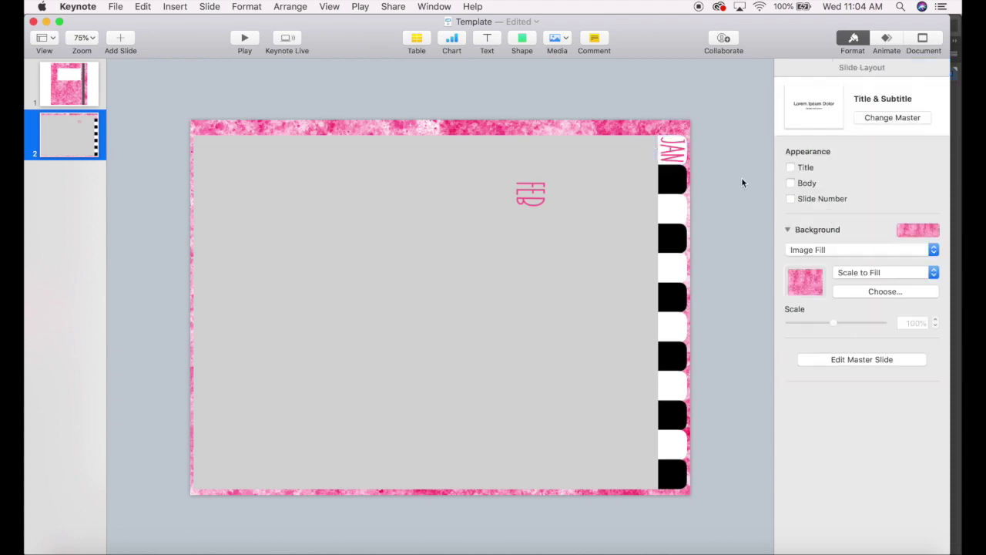
drag(678, 154, 676, 152)
Step: Turn off constrained proportions for the FEB label and set its height to 65 pt
click(532, 202)
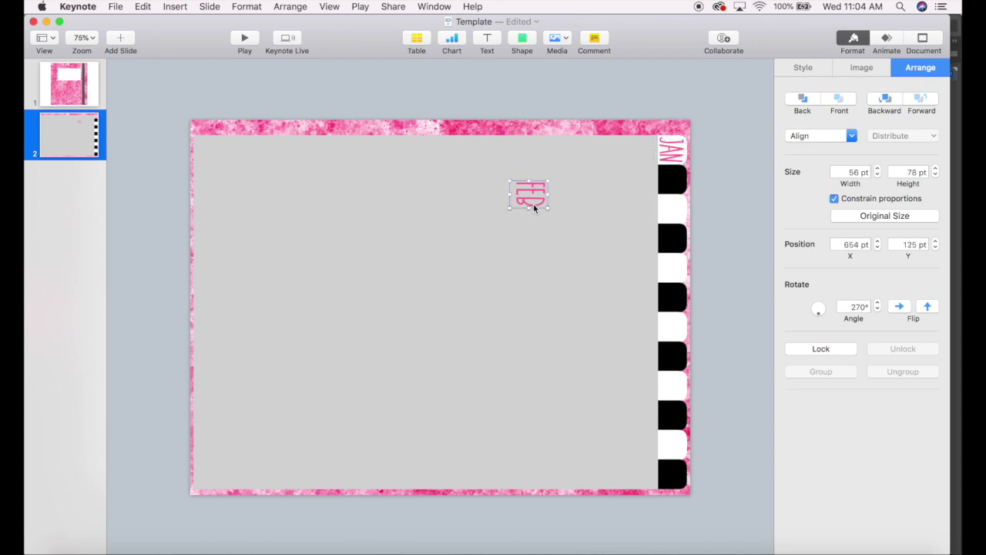
click(835, 199)
click(909, 172)
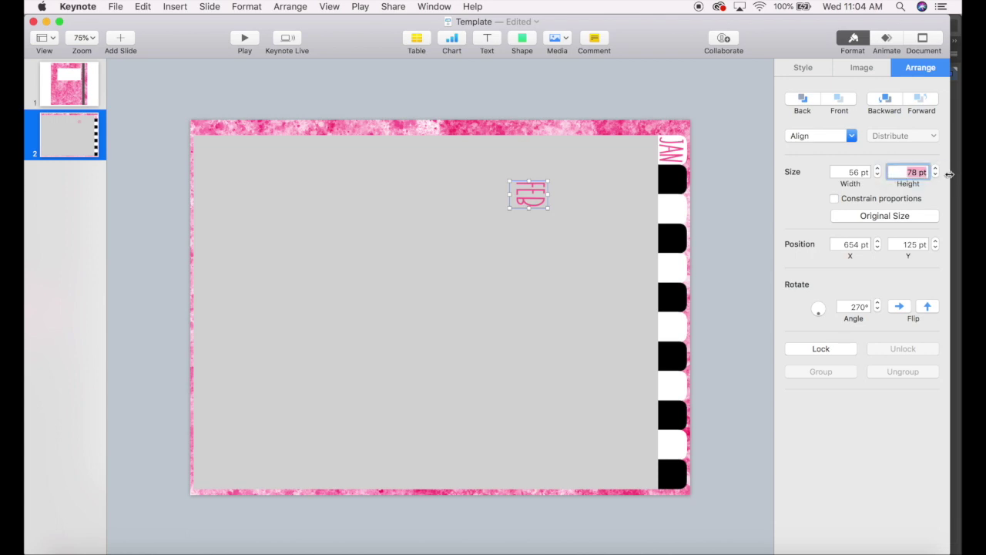
text(65)
key(Return)
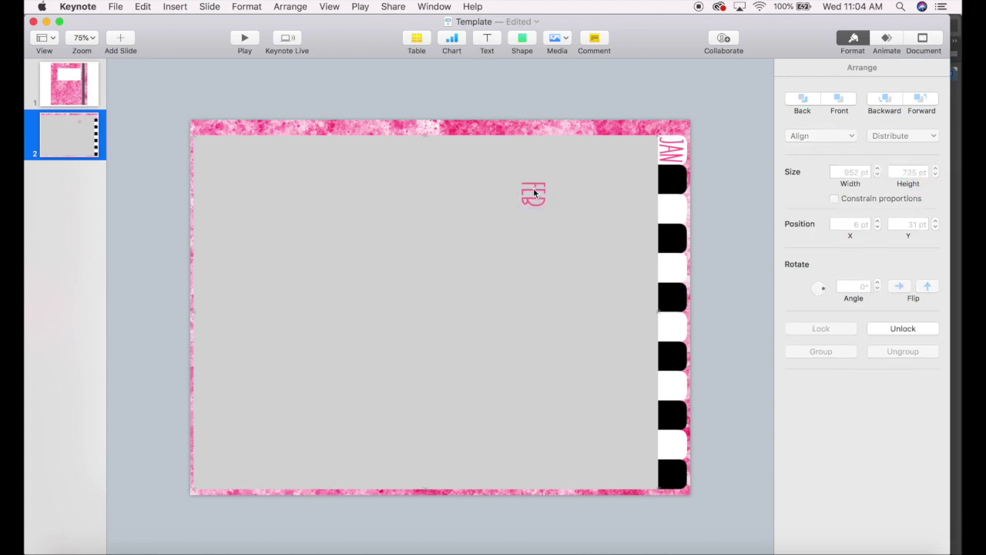
Step: Move the FEB label onto the second tab, which is black, at x 949 pt, y 97 pt and deselect it
drag(536, 194, 672, 182)
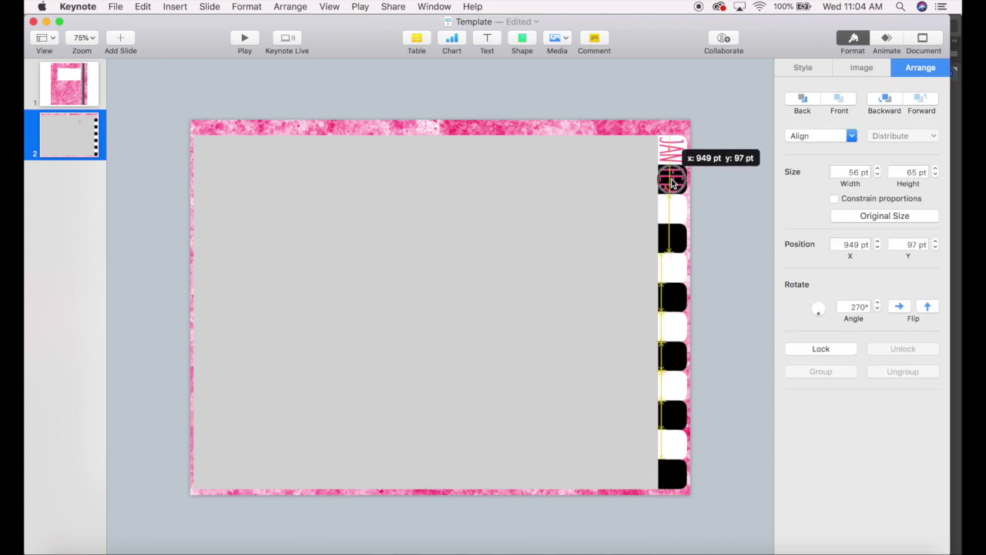
drag(672, 181, 672, 182)
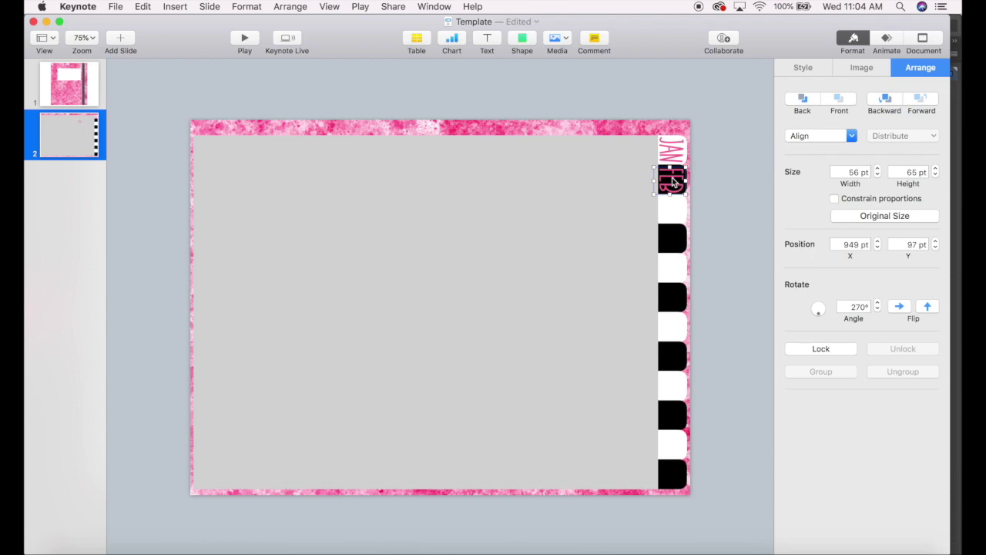
click(727, 188)
Step: Add the MAR and APR month images, 56 pt wide and rotated 270°, to the third and fourth tabs
key(super+shift+v)
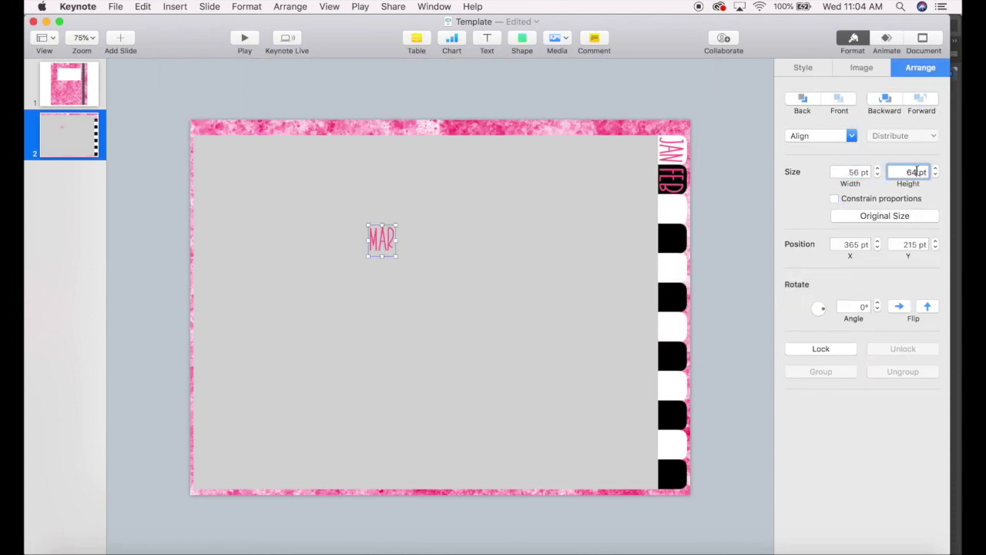
drag(377, 238, 661, 194)
click(143, 7)
click(159, 77)
text(56)
key(Return)
drag(383, 240, 672, 230)
click(571, 260)
Step: Insert the MAY month image onto the planner page
key(super+shift+v)
click(693, 339)
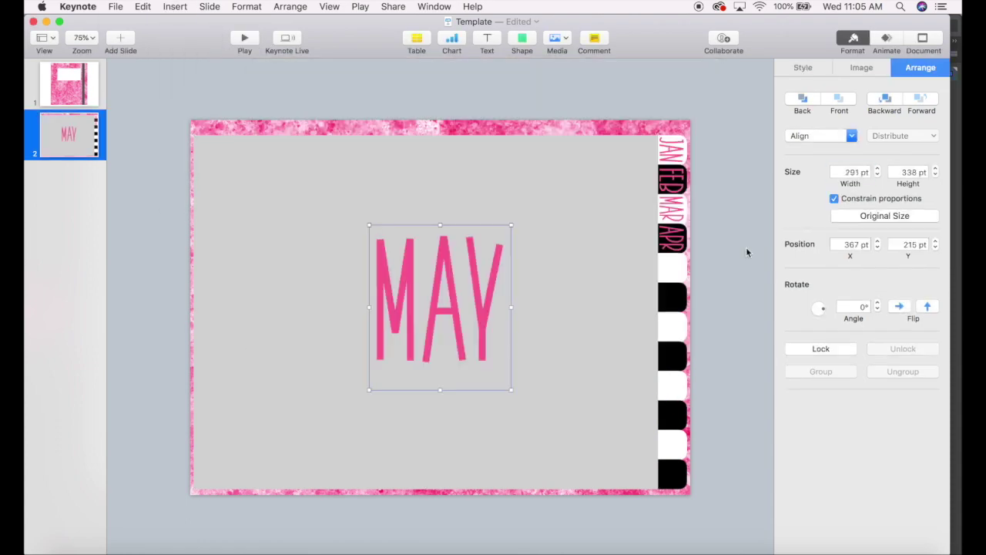
Step: Place the MAY label on the fifth tab and add the JUN image, rotated 270°, to the sixth tab
drag(383, 241, 672, 262)
click(175, 6)
click(183, 194)
click(693, 339)
text(270)
key(Return)
drag(386, 238, 665, 301)
Step: Add the JUL and AUG month images, 56 pt wide and rotated 270°, to the seventh and eighth tabs
click(175, 6)
click(183, 193)
drag(392, 245, 672, 328)
click(175, 6)
click(182, 194)
text(56)
click(854, 307)
text(270)
drag(378, 238, 672, 354)
Step: Add the SEP and OCT month images, 56 pt wide and rotated 270°, to the ninth and tenth tabs
click(116, 6)
click(183, 194)
text(56270)
drag(394, 240, 672, 381)
click(175, 6)
click(183, 193)
text(56270)
drag(390, 238, 672, 416)
Step: Add the NOV and DEC month images, 56 pt wide and rotated 270°, to the last two side tabs
click(175, 7)
click(226, 195)
text(56270)
drag(385, 236, 672, 441)
click(690, 323)
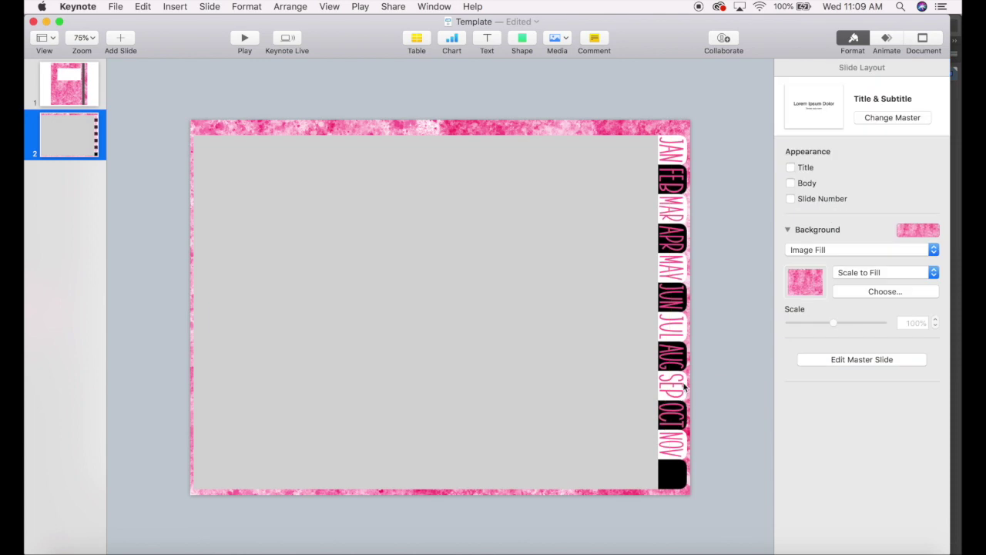
click(175, 6)
click(183, 193)
text(56270)
drag(374, 236, 672, 470)
click(690, 331)
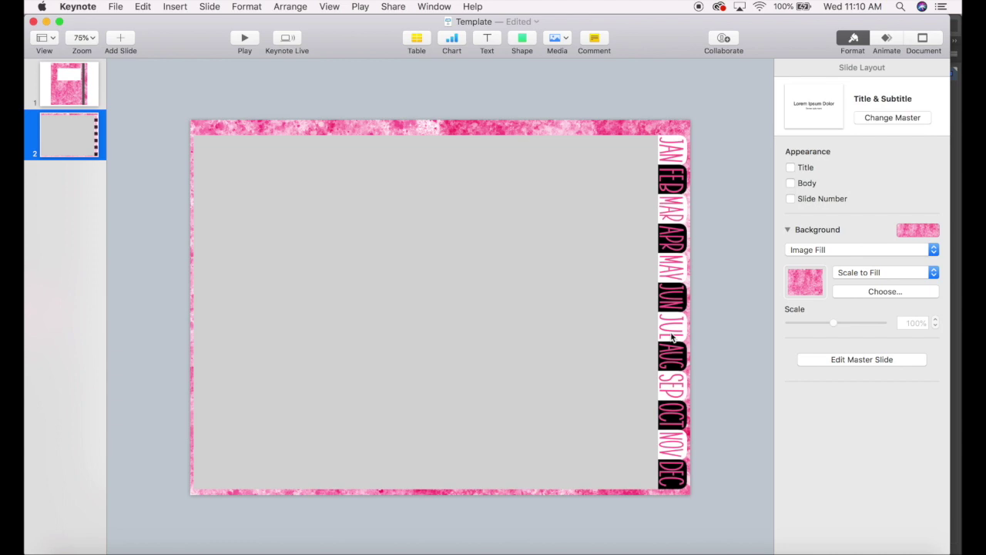
Step: Duplicate the JAN and FEB tabs with their labels and move the copies to the middle of the grey page
drag(678, 121, 688, 183)
key(super+c)
key(super+v)
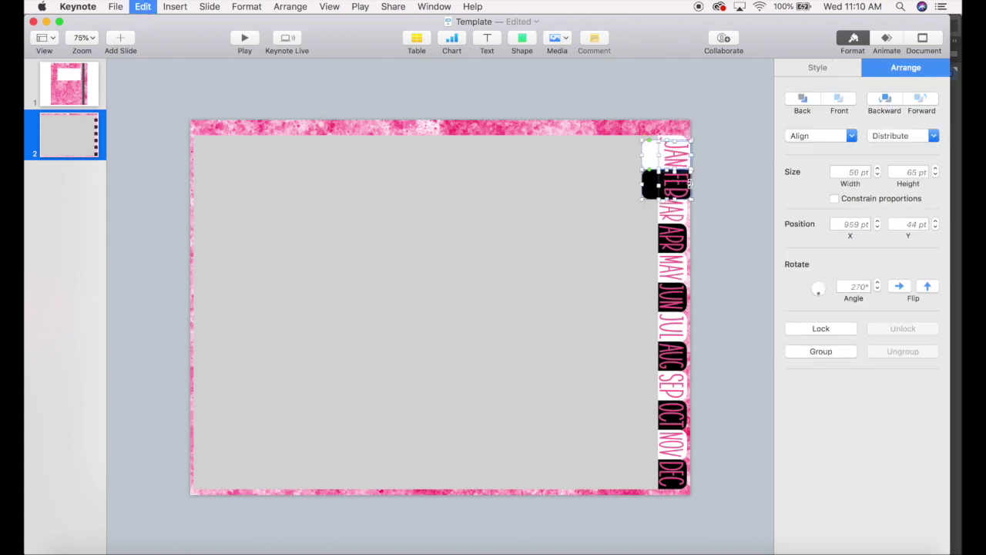
drag(655, 185, 491, 245)
click(491, 245)
click(461, 226)
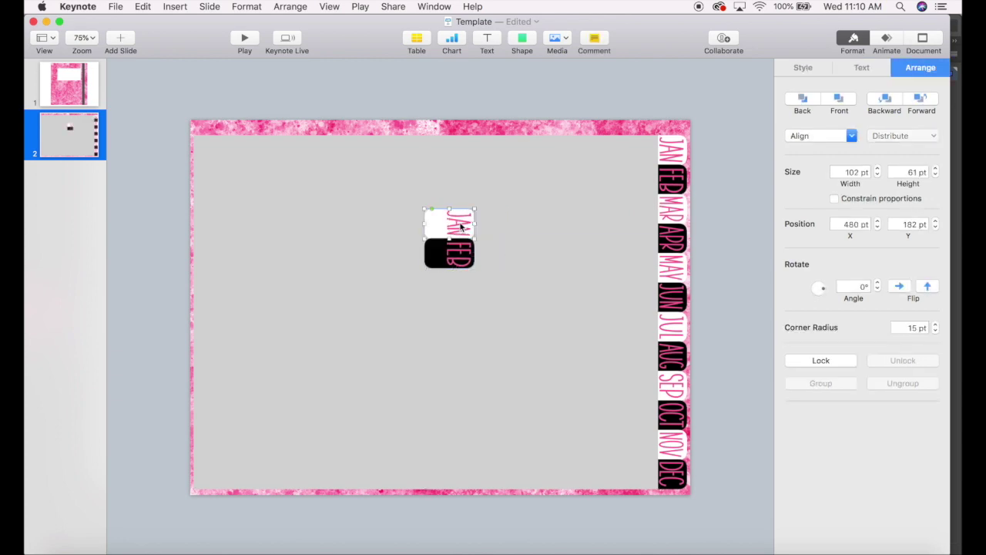
key(Escape)
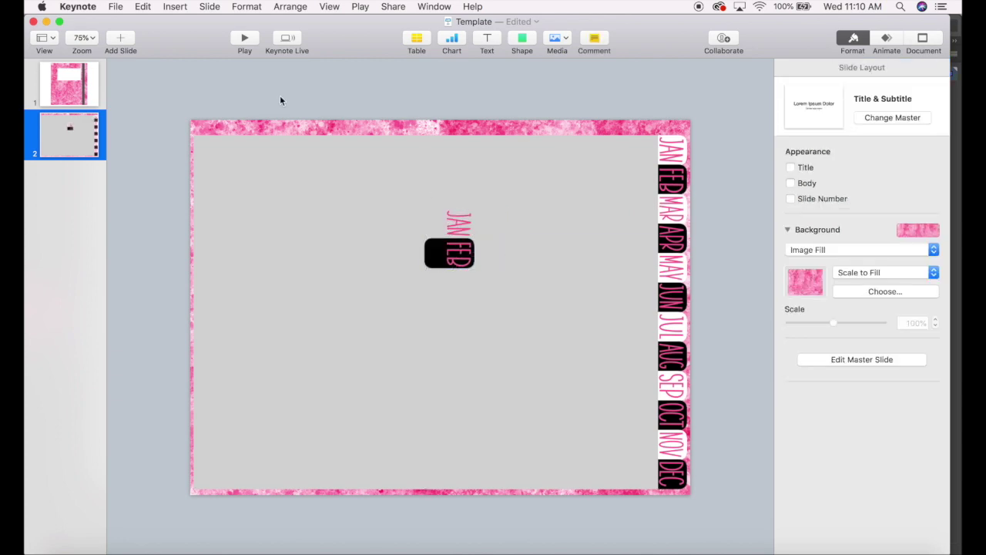
click(143, 7)
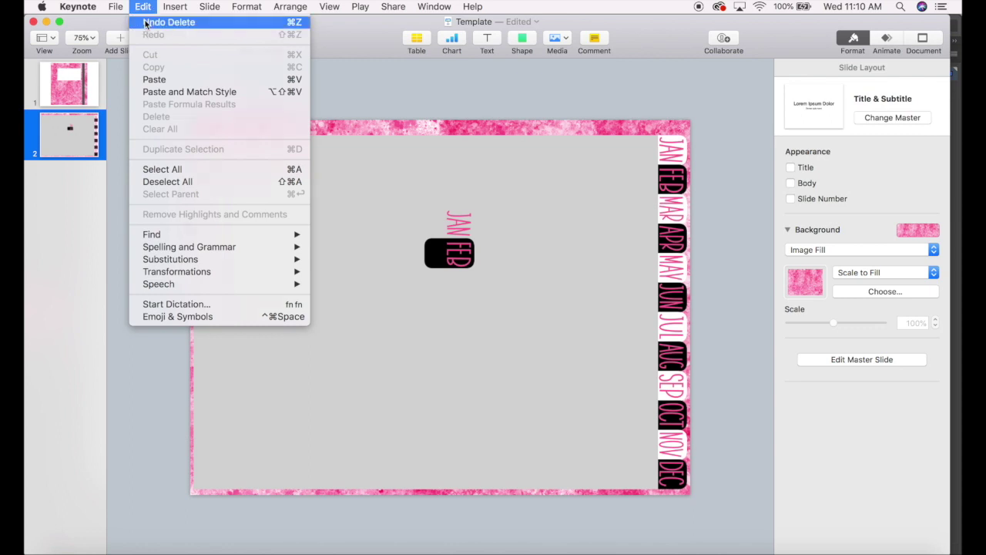
click(147, 22)
Step: Delete the JAN and FEB labels from the copied white and black tabs
click(468, 229)
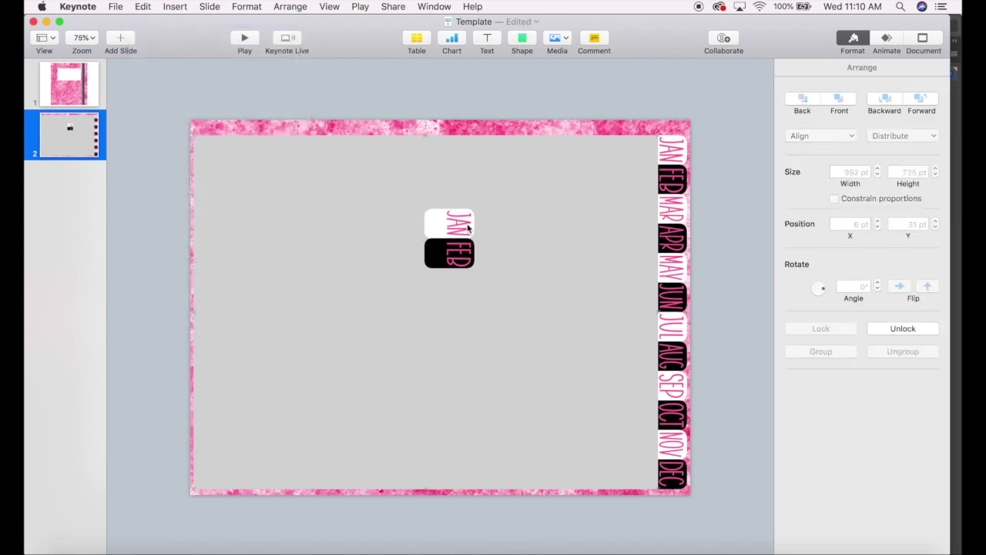
key(super+alt+l)
key(Delete)
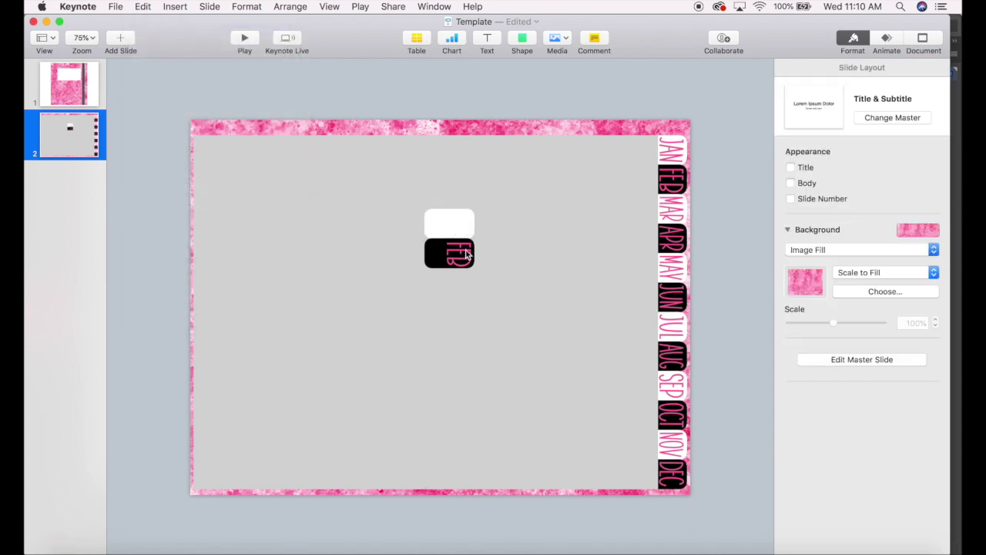
click(463, 255)
key(Delete)
Step: Rotate the copied white and black tabs to 270° and separate them on the page
click(456, 223)
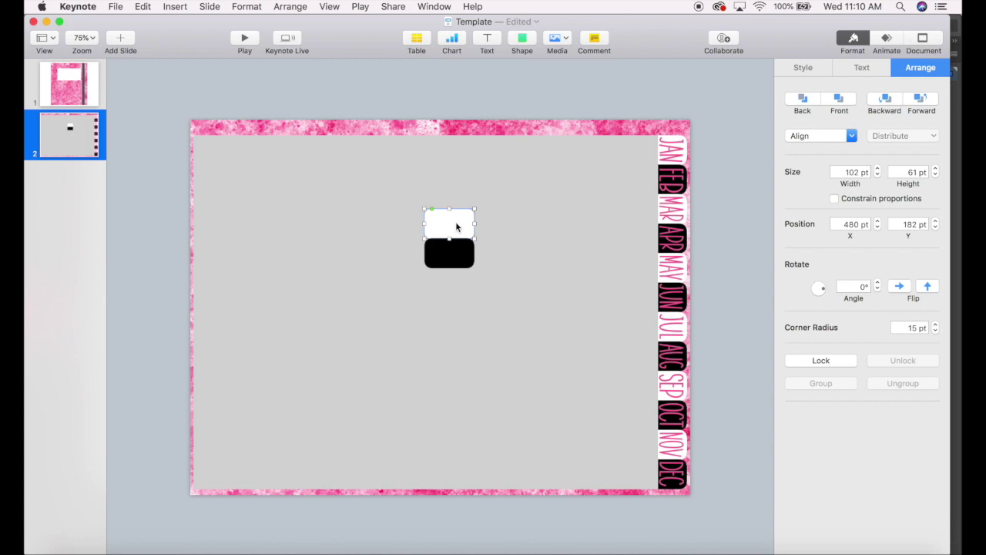
click(855, 286)
text(90)
key(Return)
click(369, 225)
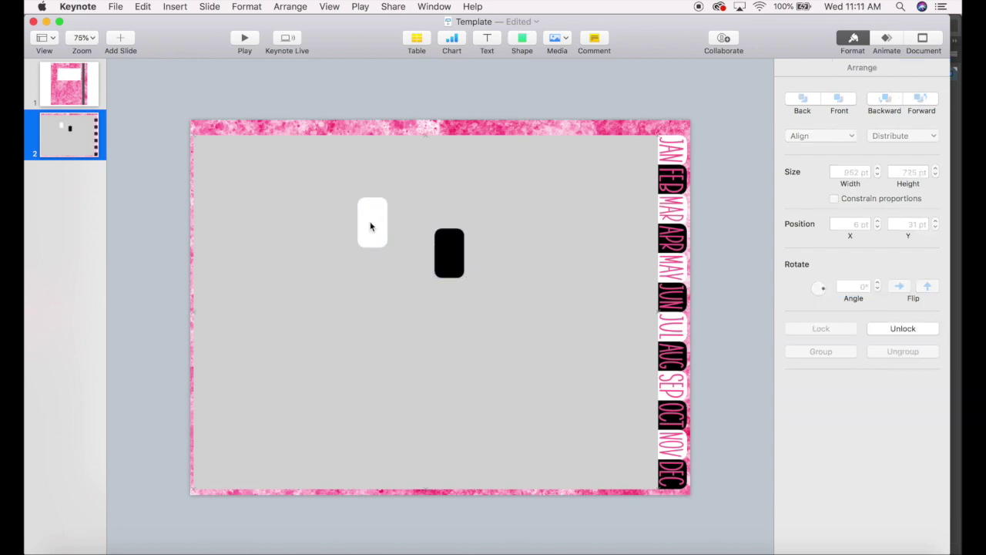
Step: Place the white tab at x 15 pt, y 5 pt with a 94 pt height, and delete the copied black tab
drag(370, 226, 244, 128)
click(393, 241)
click(212, 150)
click(288, 135)
click(454, 262)
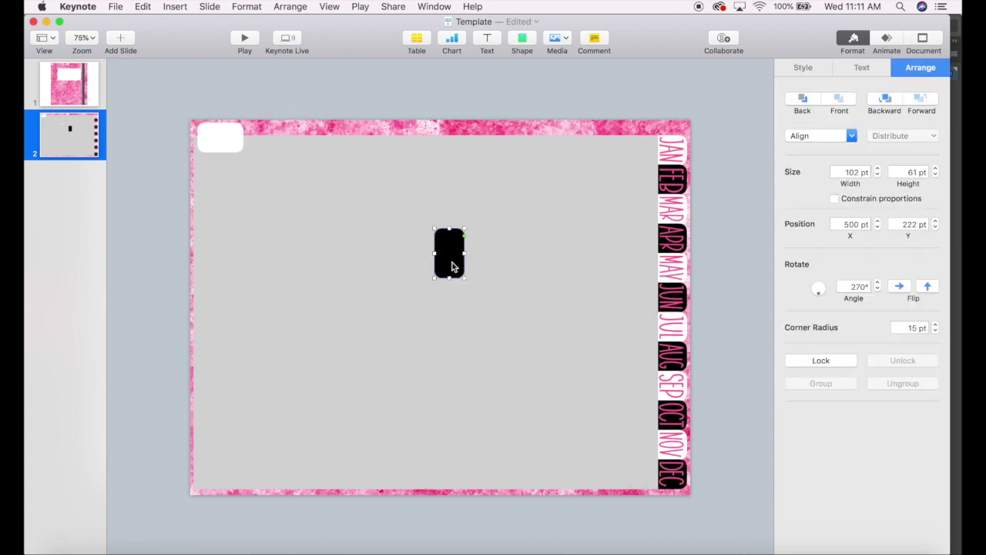
key(Delete)
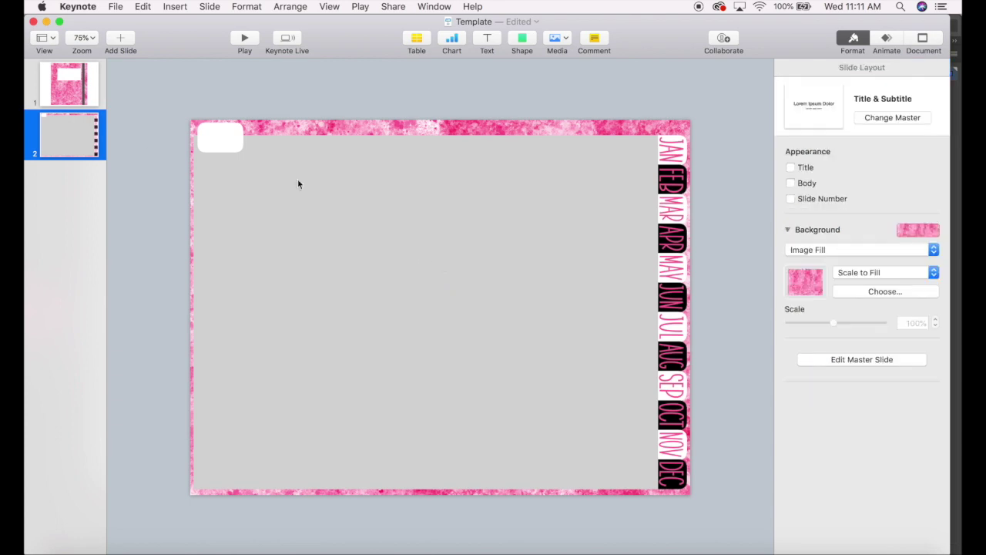
Step: Duplicate the white top tab directly beside it at x 109 pt, y 5 pt, and fill the copy with black
click(217, 148)
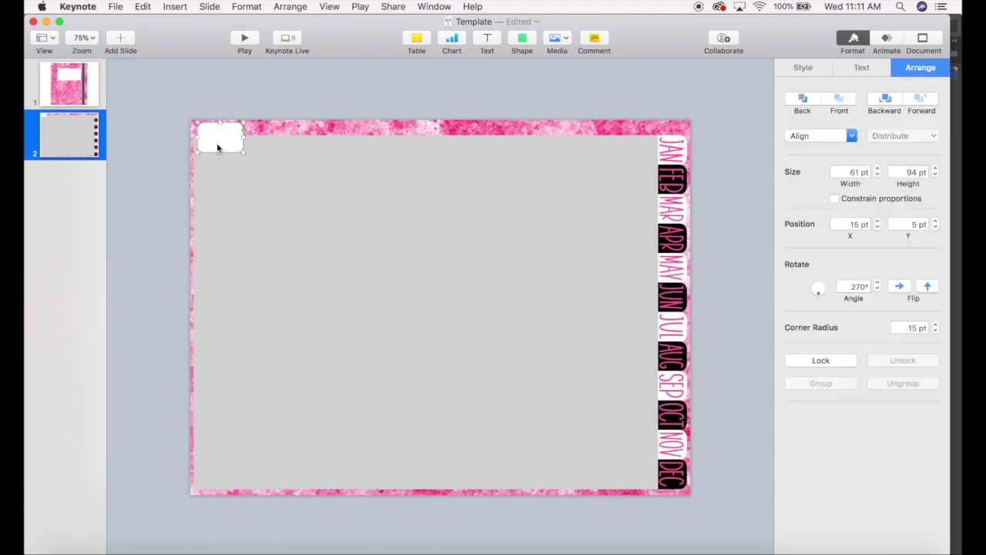
drag(217, 147, 271, 142)
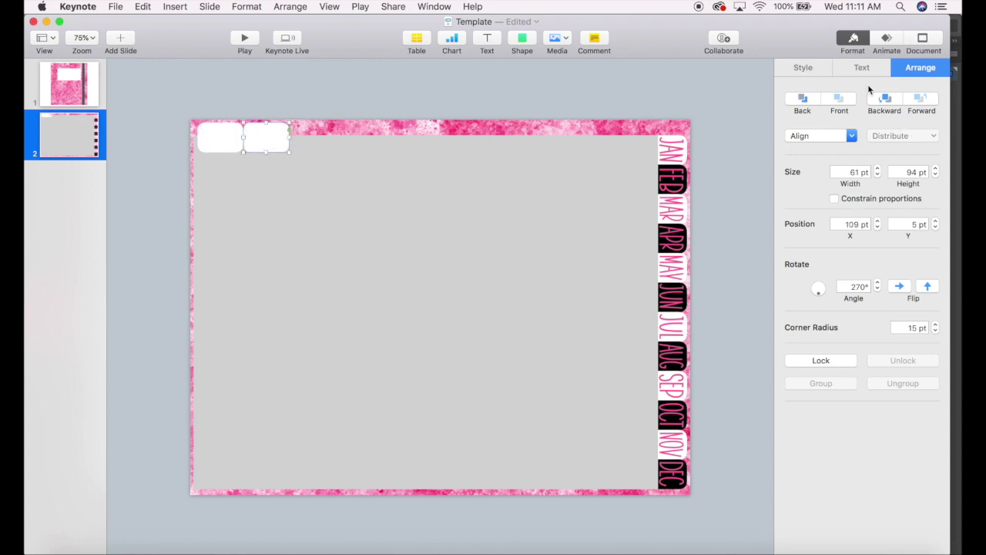
click(803, 67)
click(674, 178)
click(432, 153)
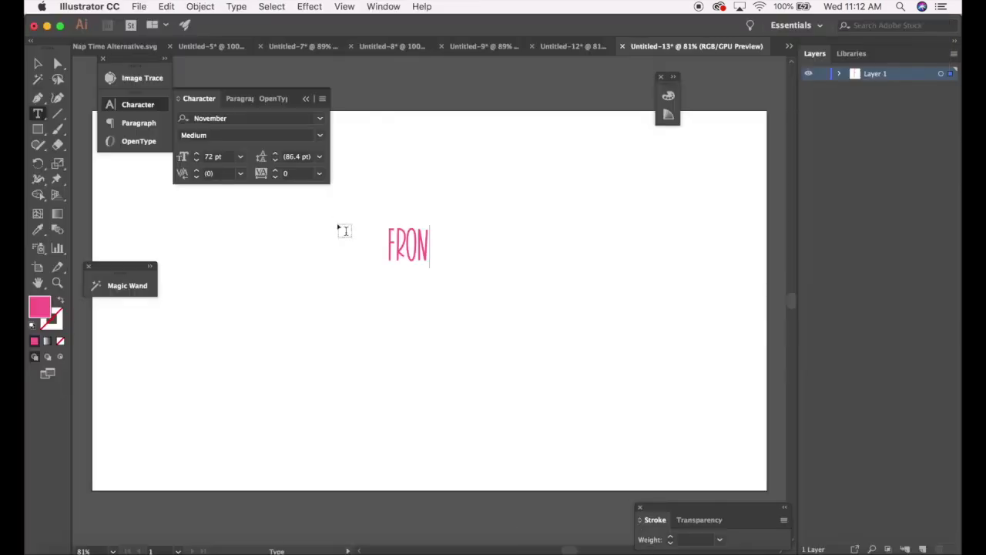
Step: Switch to Illustrator and complete the pink 72 pt November lettering so it reads FRONT
text(T)
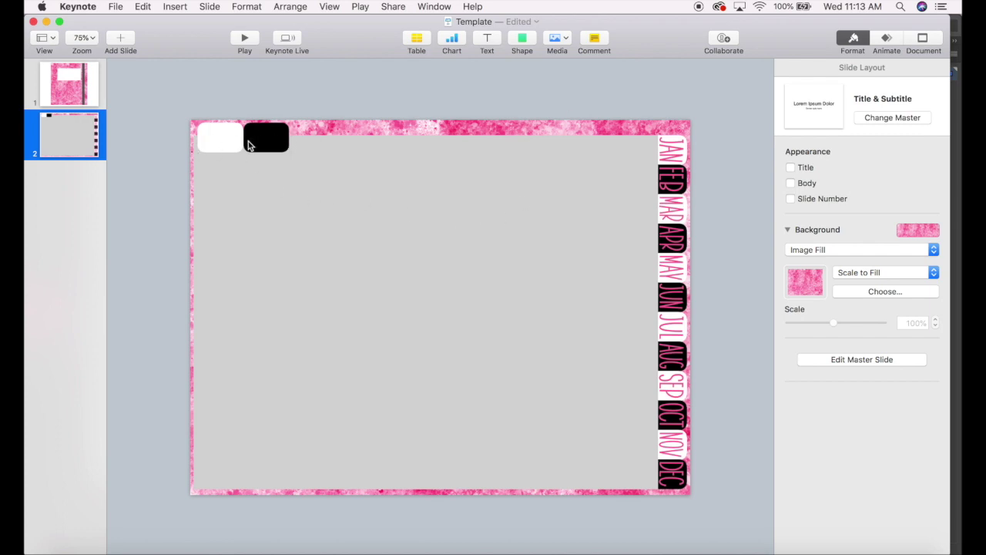
Step: In Keynote, unlock the grey page shape and send the white and black top tabs behind it
click(321, 259)
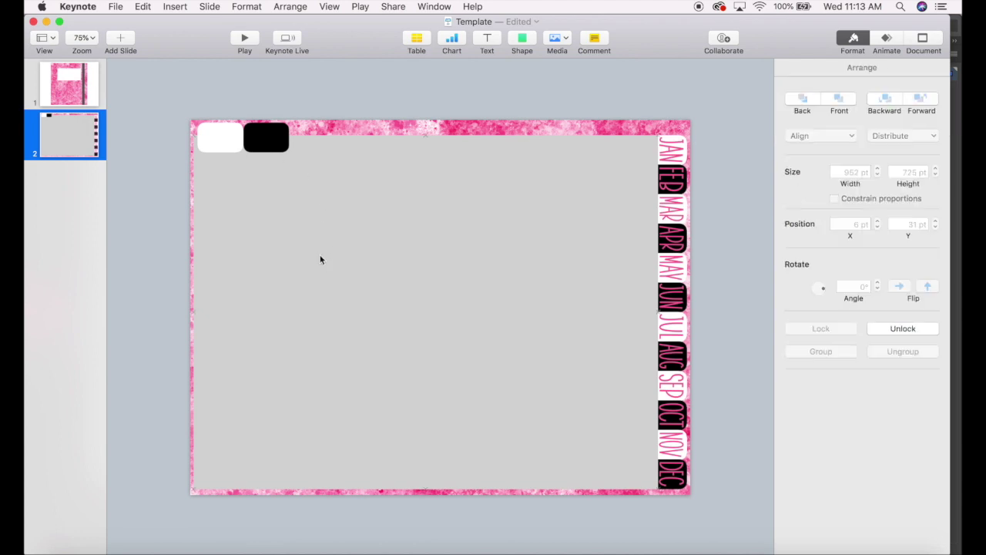
click(903, 329)
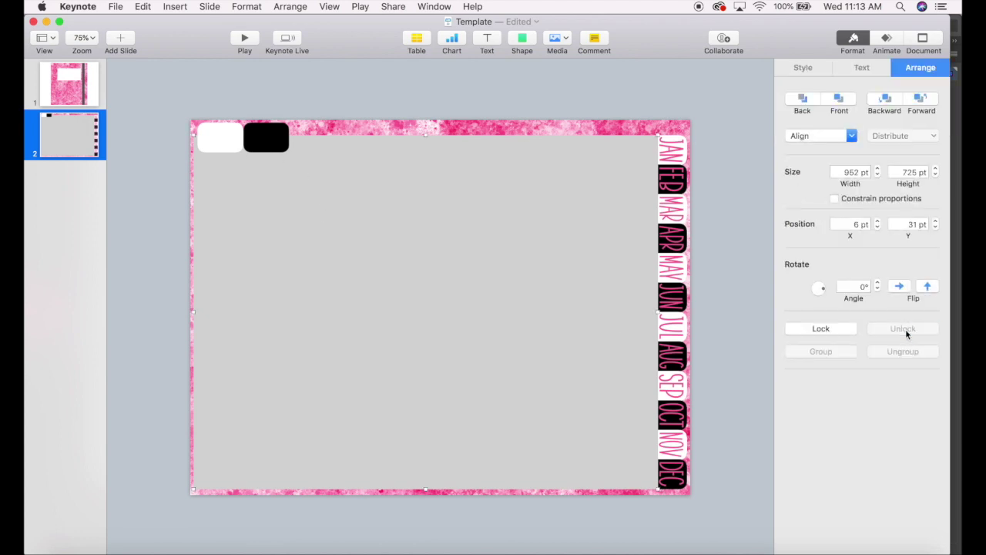
click(399, 99)
drag(197, 111, 264, 127)
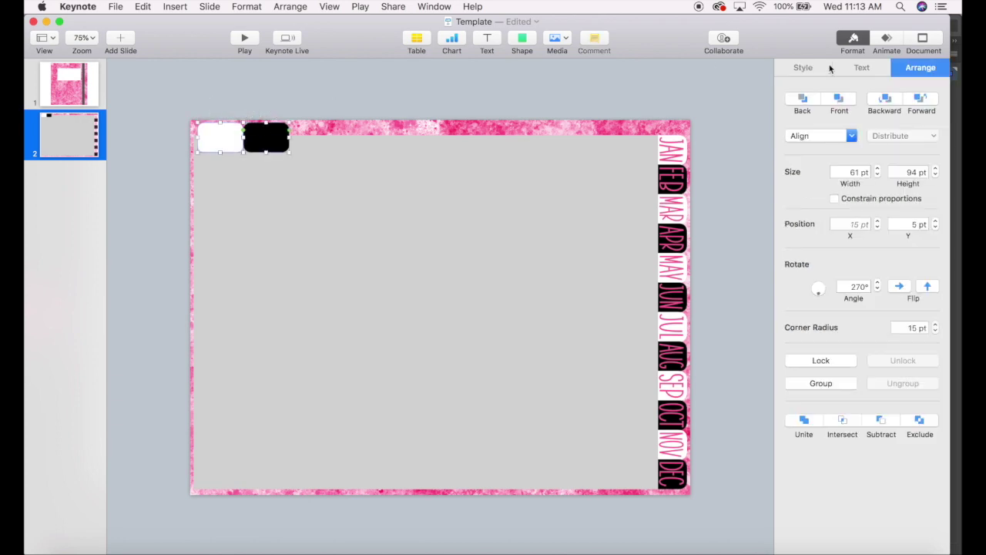
click(886, 101)
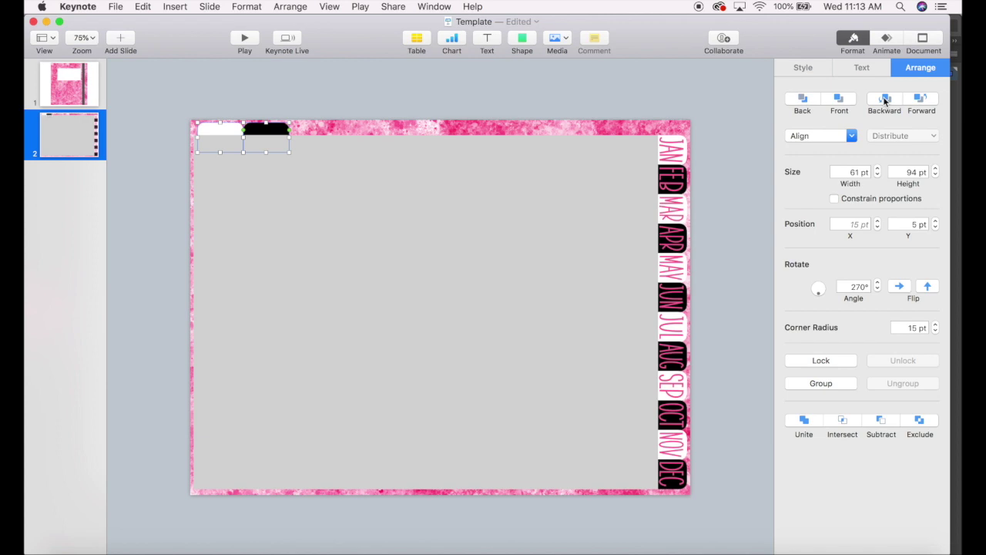
click(460, 119)
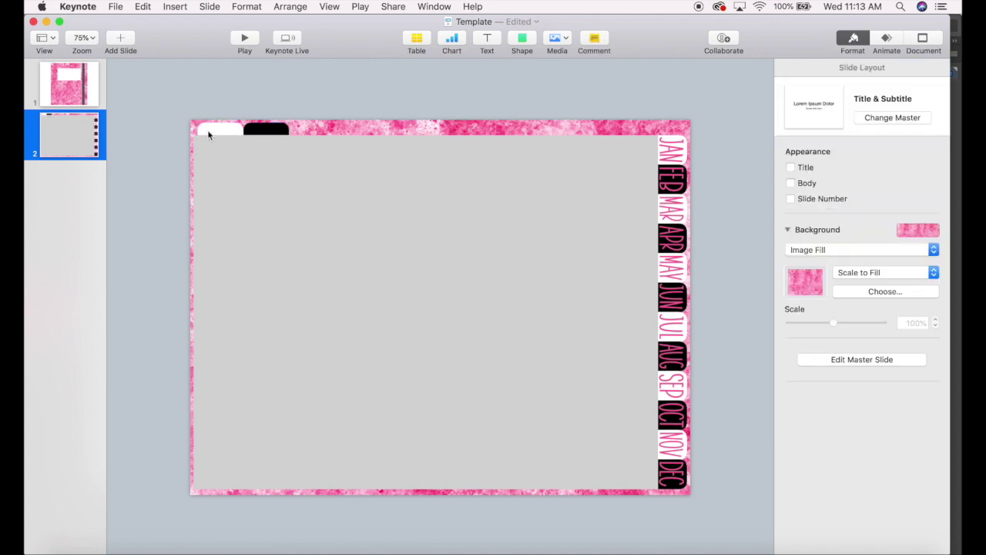
Step: Lock the grey page shape again and deselect it
click(271, 203)
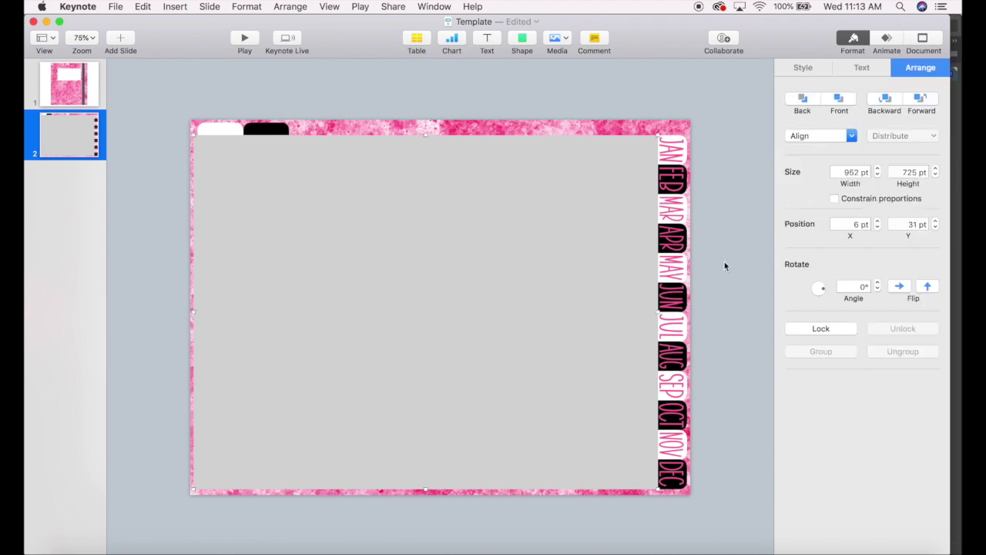
click(821, 328)
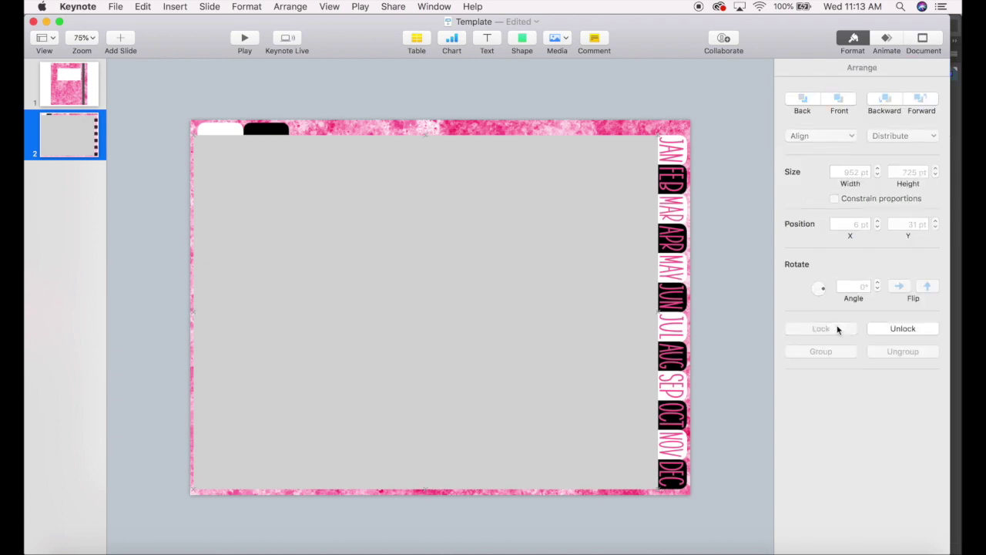
click(398, 121)
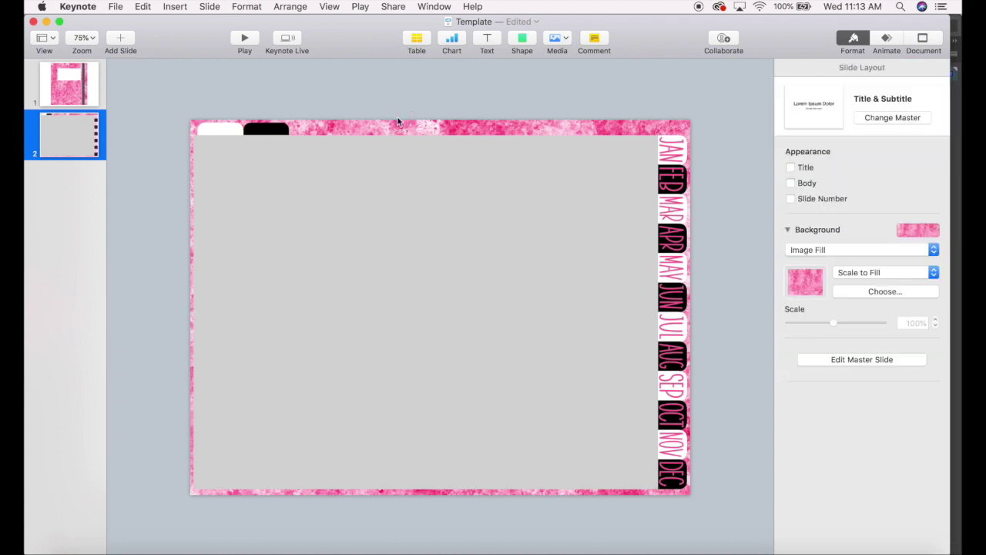
Step: Insert 13 - Front.png from the Months folder and set its width to 56 pt with constrained proportions
click(225, 129)
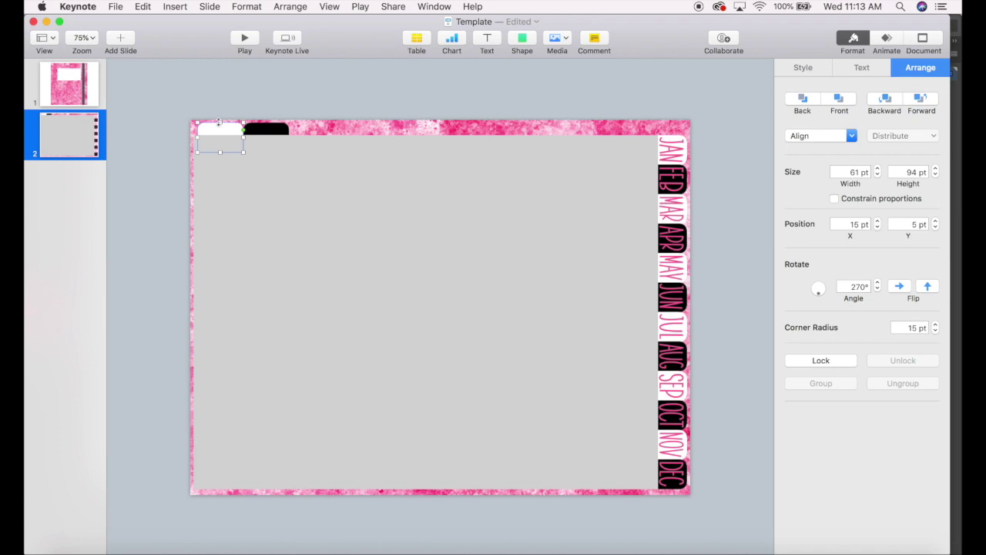
click(187, 6)
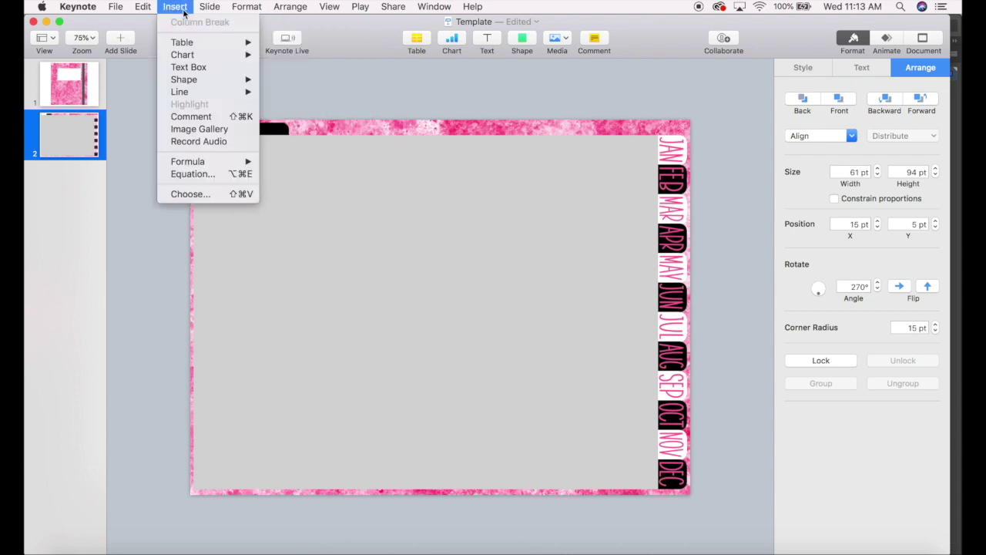
click(193, 194)
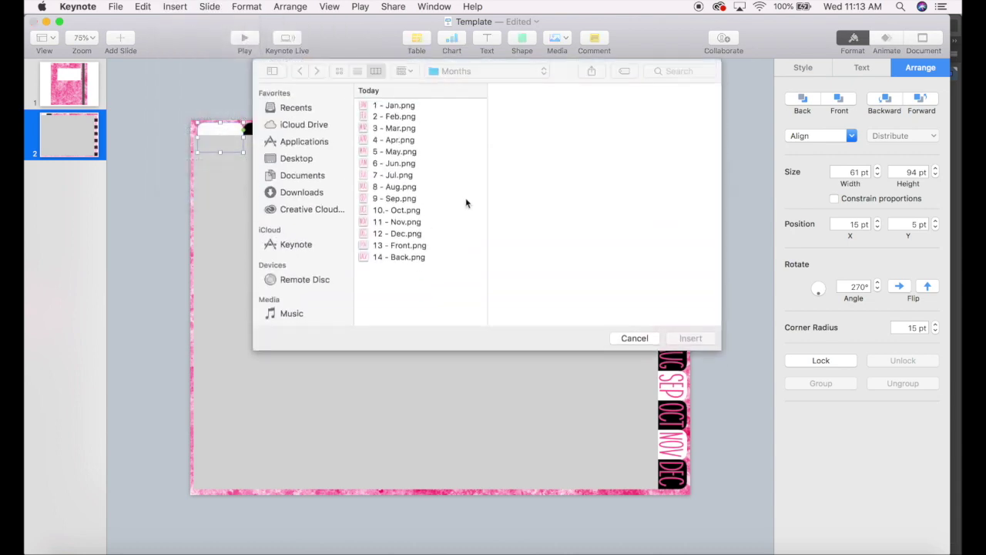
double_click(418, 252)
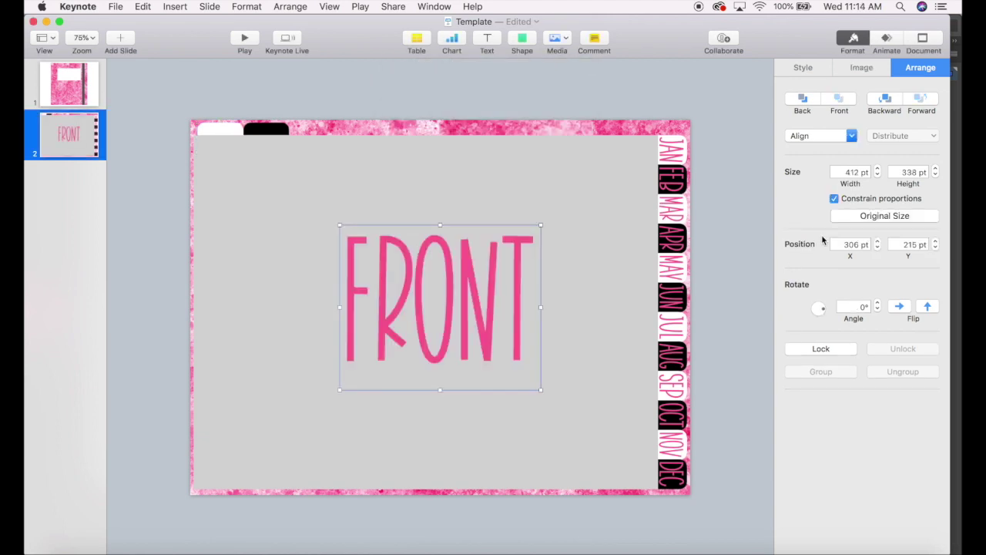
click(847, 171)
text(56)
key(Return)
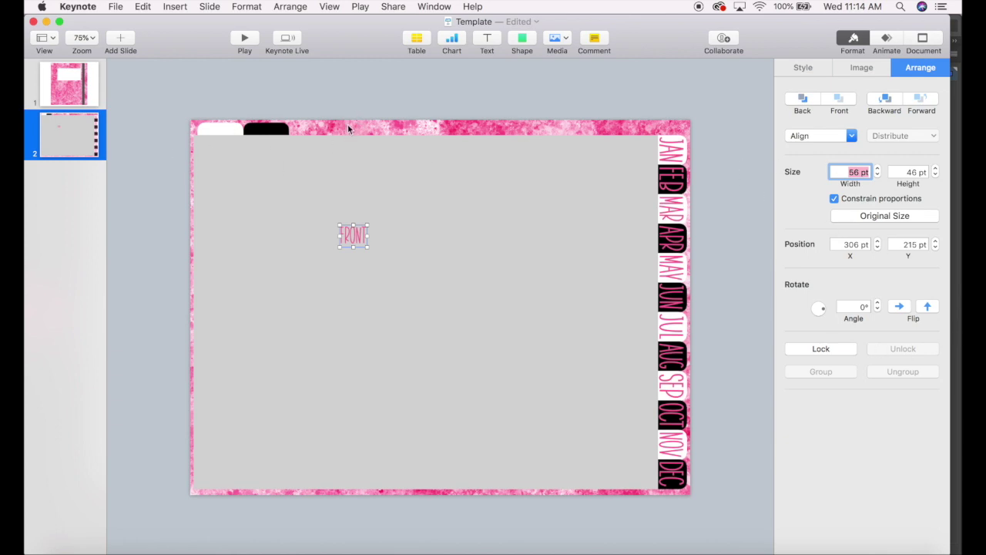
click(358, 177)
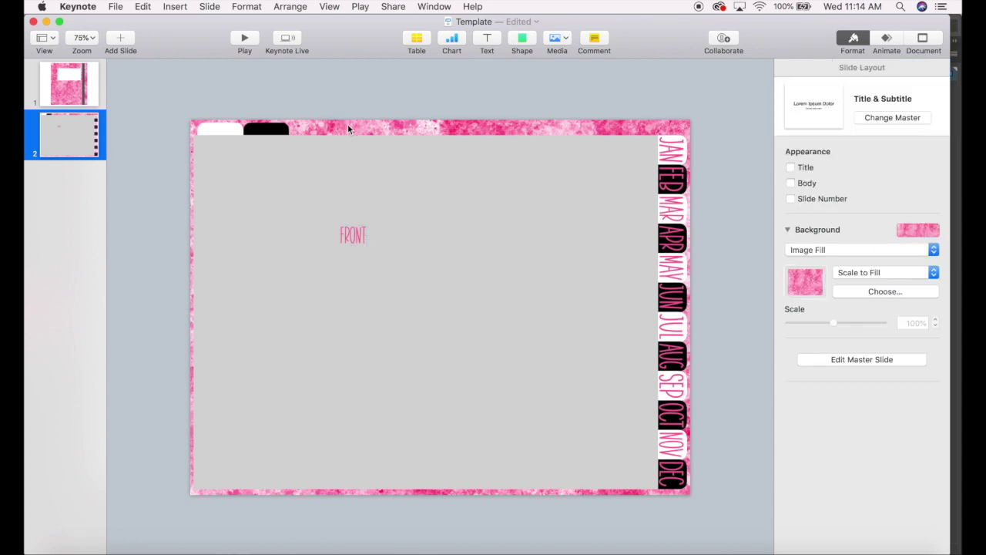
Step: Turn off constrained proportions for the FRONT label and set its height to 36 pt
drag(359, 236, 458, 261)
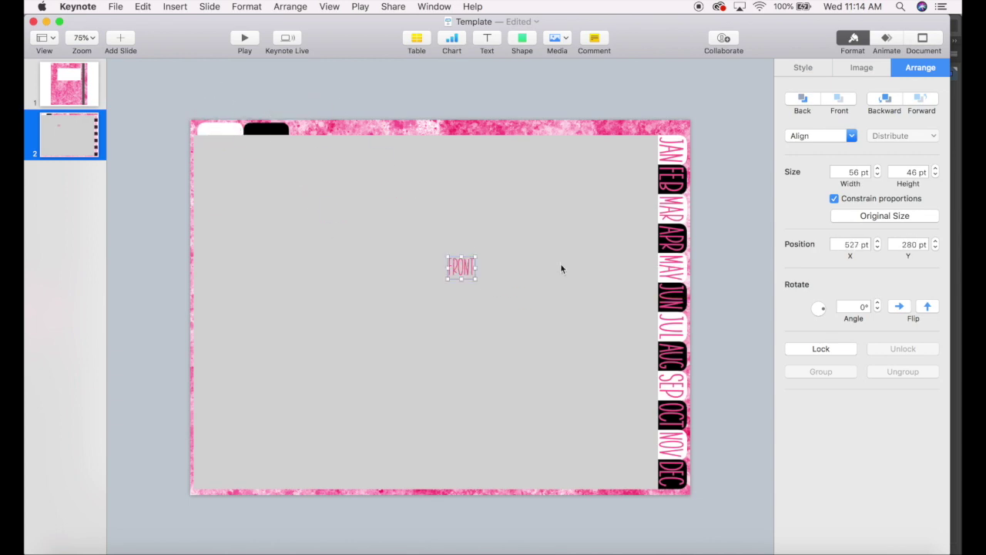
click(835, 198)
click(908, 172)
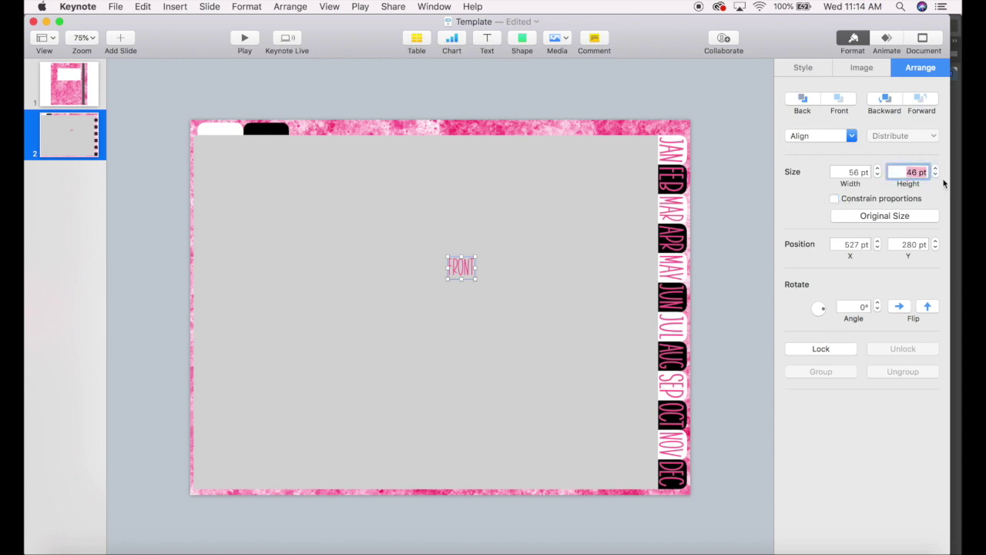
text(36)
key(Return)
click(526, 202)
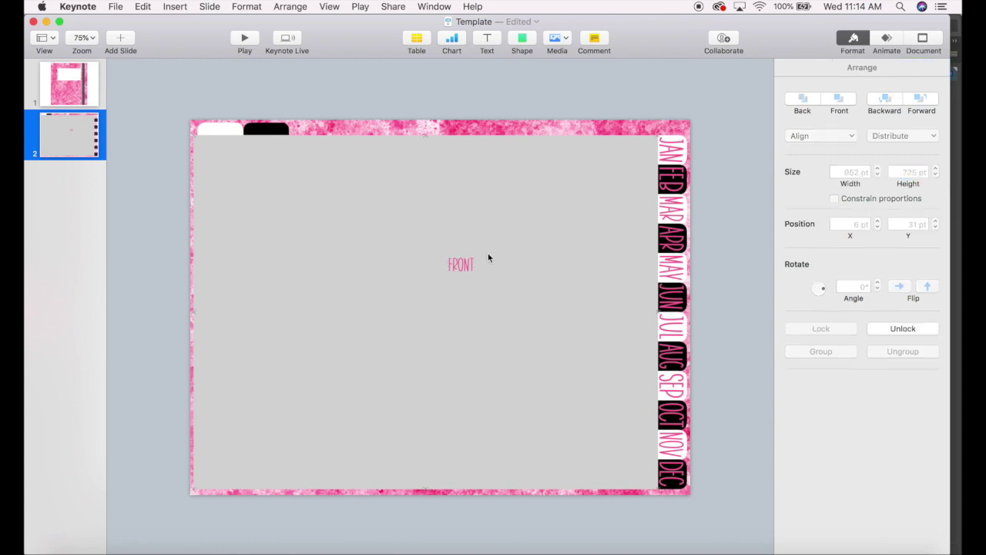
Step: Set the FRONT label's height to 32 pt and place it on the white top tab
drag(464, 264, 406, 272)
click(902, 171)
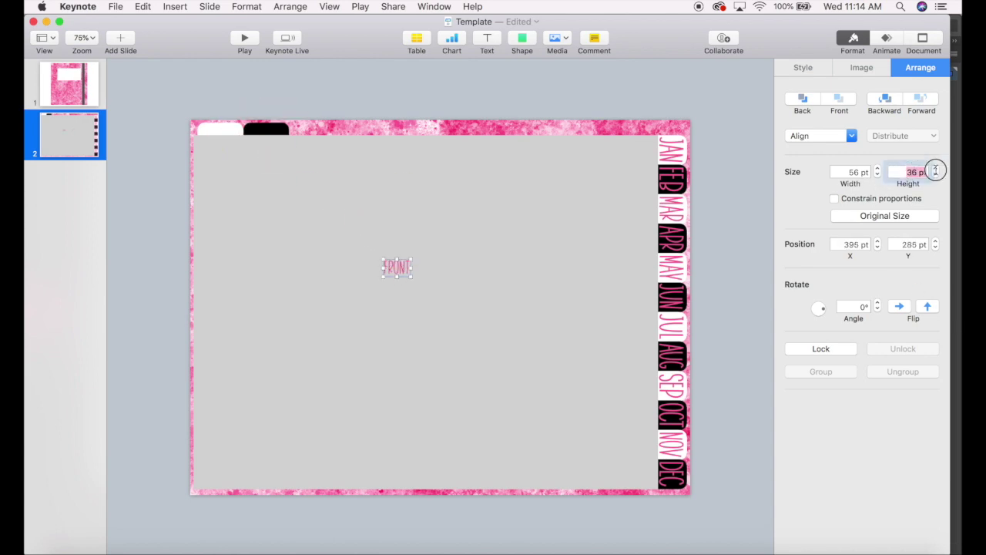
text(32)
key(Return)
click(423, 228)
drag(403, 269, 229, 132)
click(302, 201)
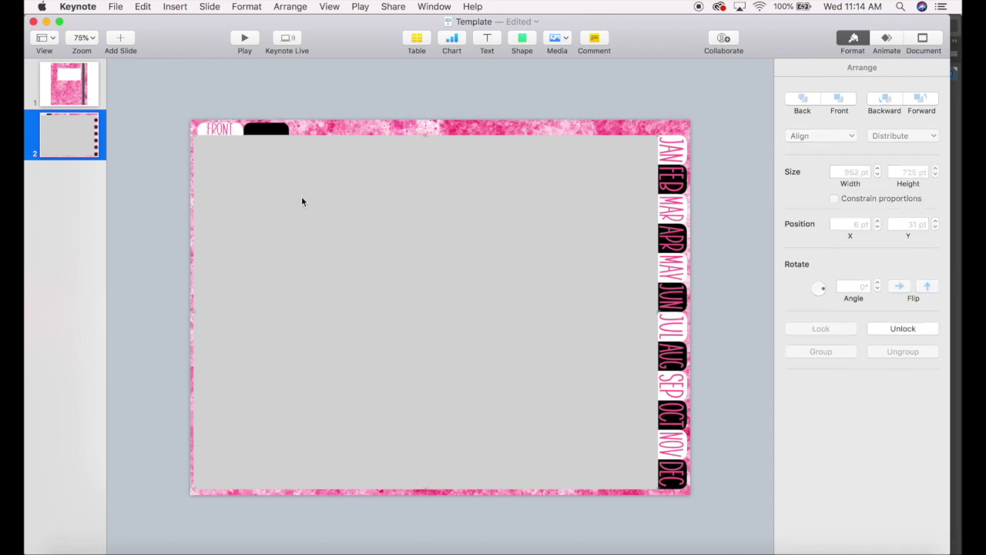
Step: Insert the BACK label image on the slide and turn off its constrained proportions
click(185, 9)
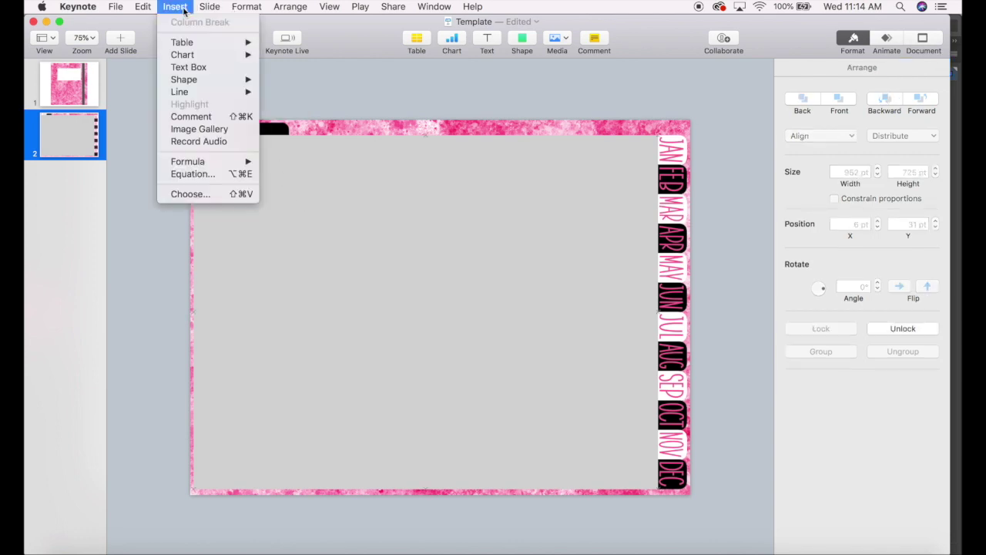
click(237, 194)
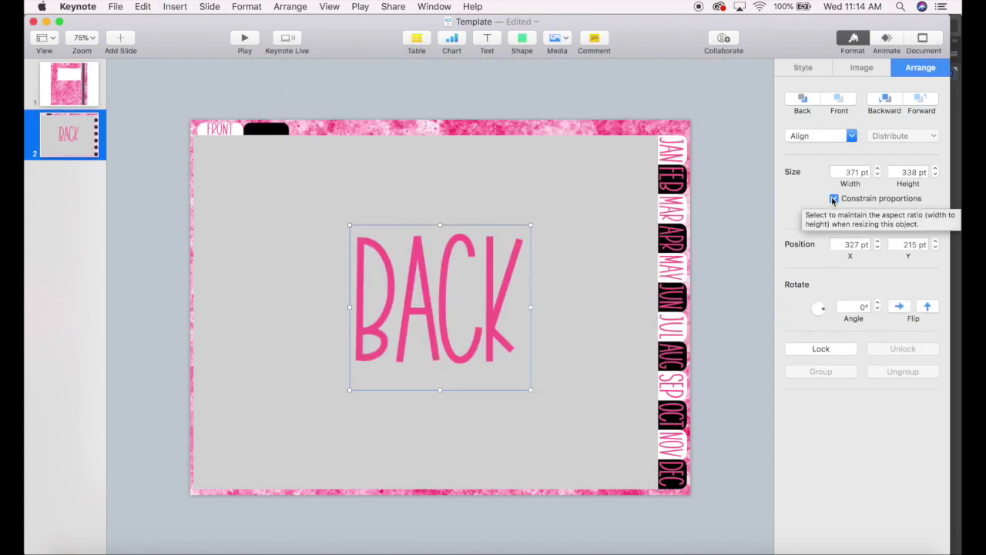
click(833, 199)
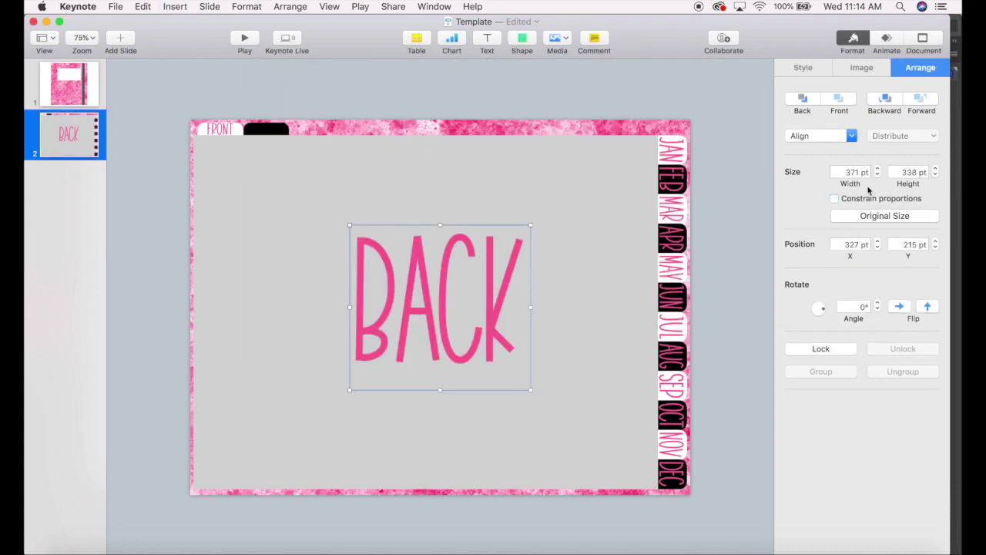
Step: Set the BACK label to 56 pt wide and 32 pt high, and place it on the black top tab
click(847, 171)
text(56)
key(Tab)
text(32)
key(Return)
drag(363, 232, 266, 130)
click(316, 129)
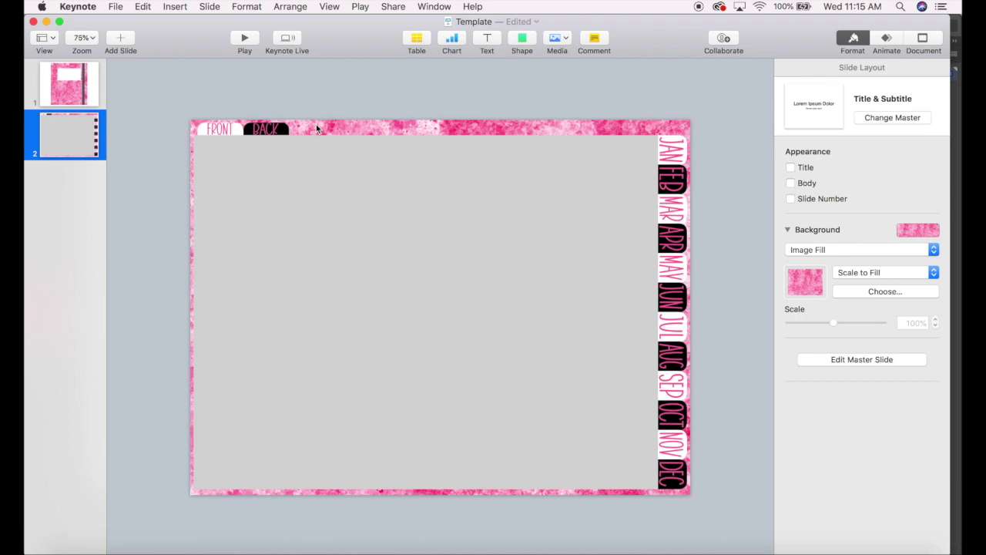
Step: Unlock the grey page shape and change its fill colour to Snow white
click(378, 279)
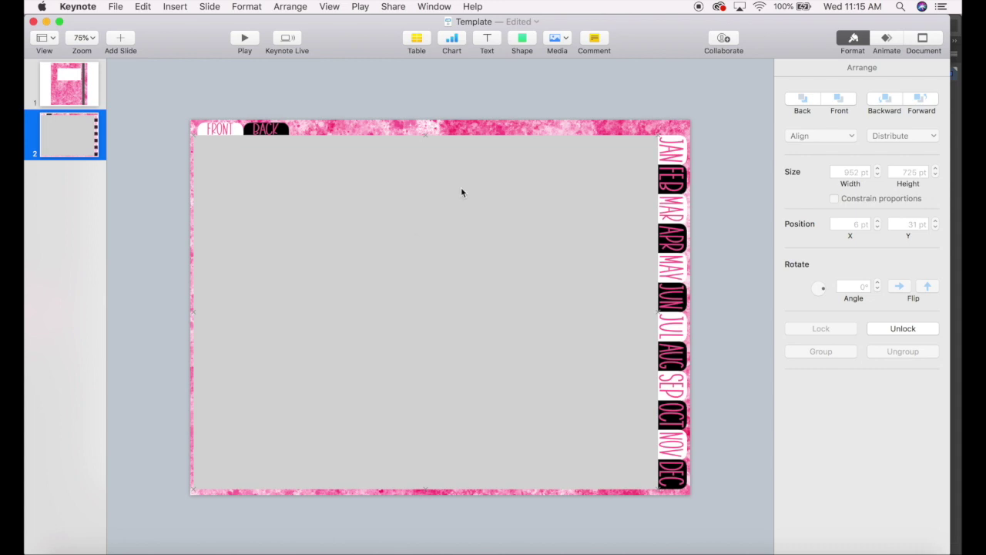
click(884, 329)
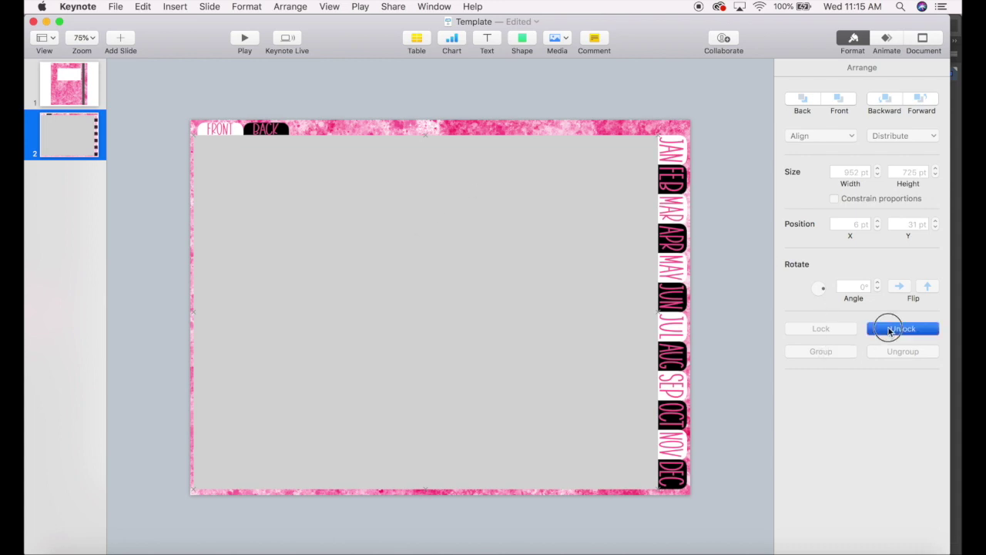
click(802, 69)
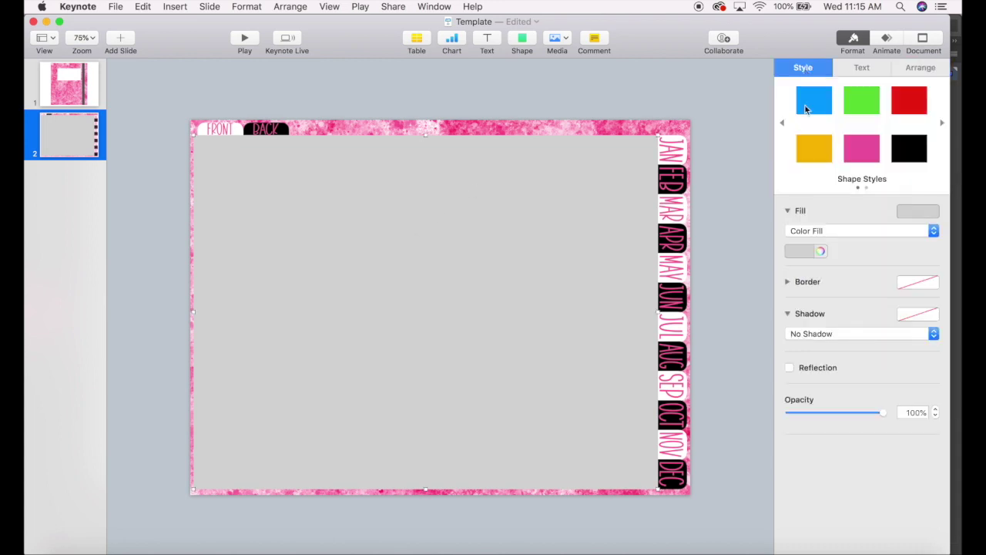
click(836, 231)
click(835, 230)
click(819, 251)
click(311, 281)
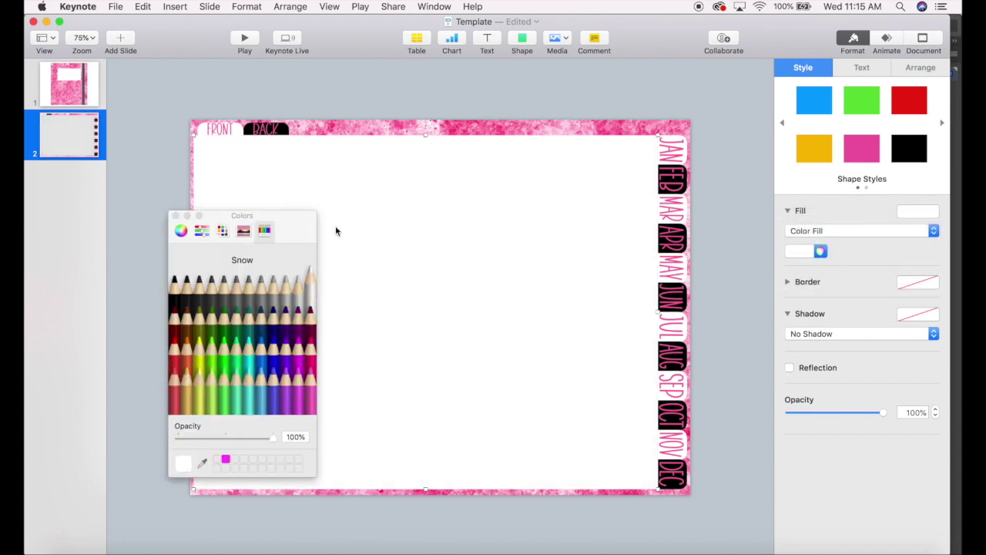
click(434, 107)
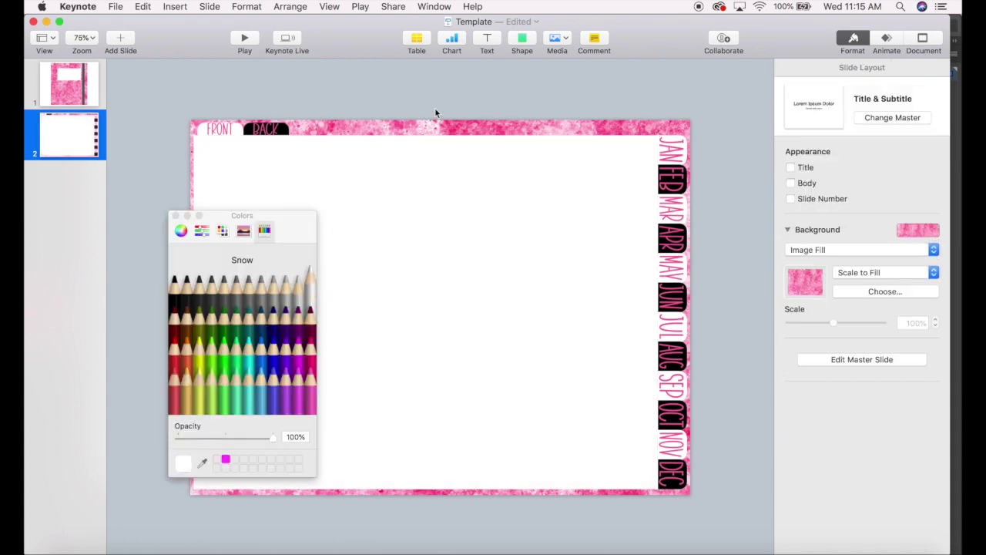
click(175, 216)
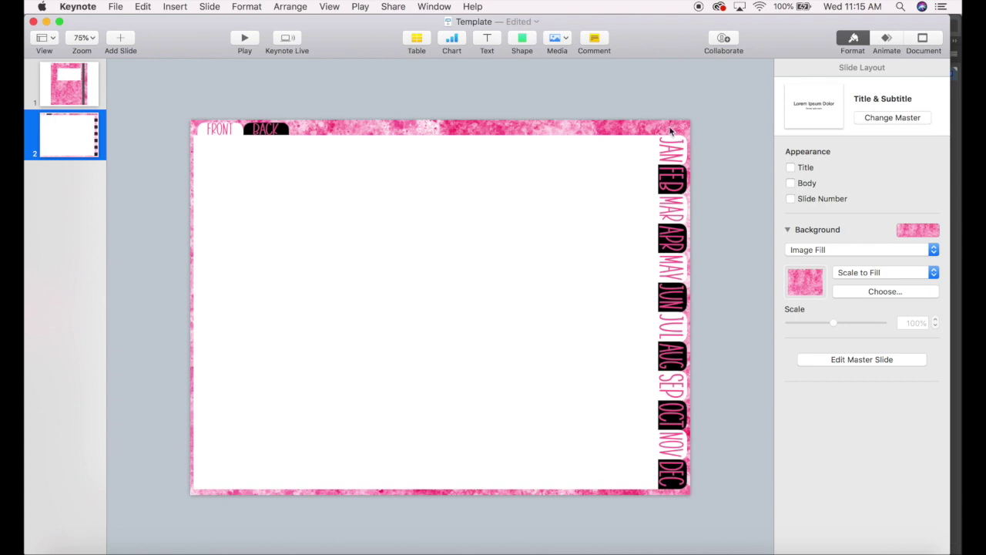
Step: Apply a Drop Shadow to the page shape and all the tabs and labels together
click(549, 194)
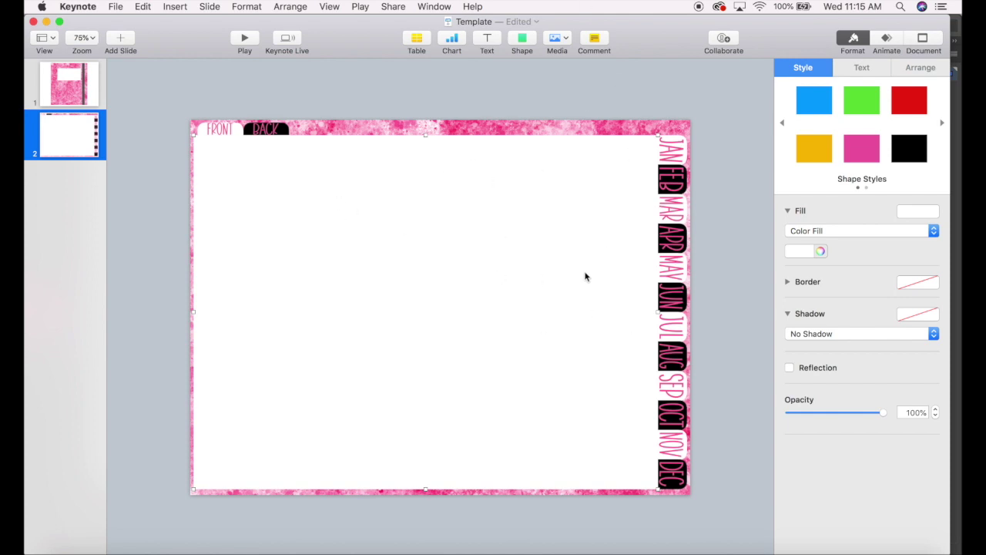
drag(182, 95, 739, 531)
click(837, 264)
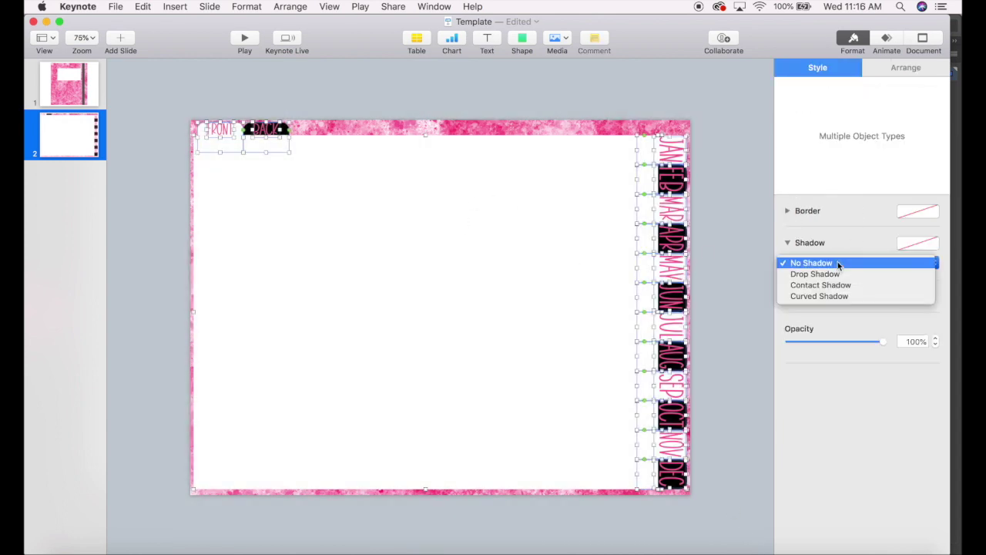
click(832, 275)
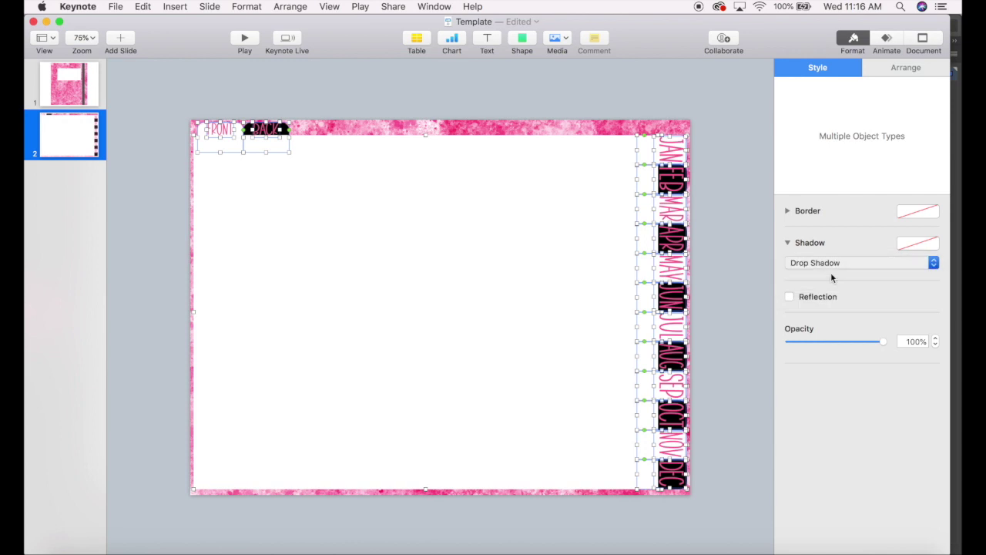
click(728, 264)
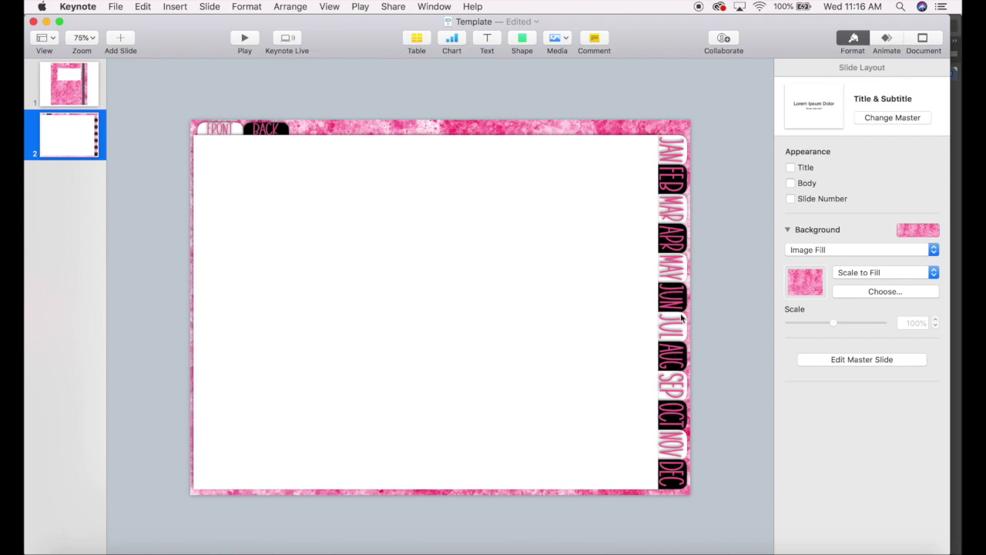
Step: Select the FRONT label on the white top tab
click(220, 130)
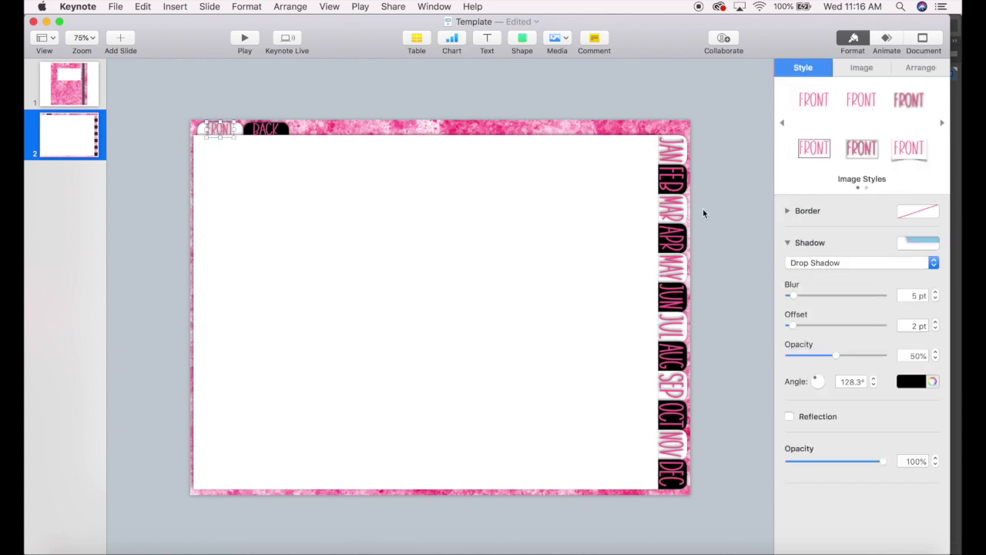